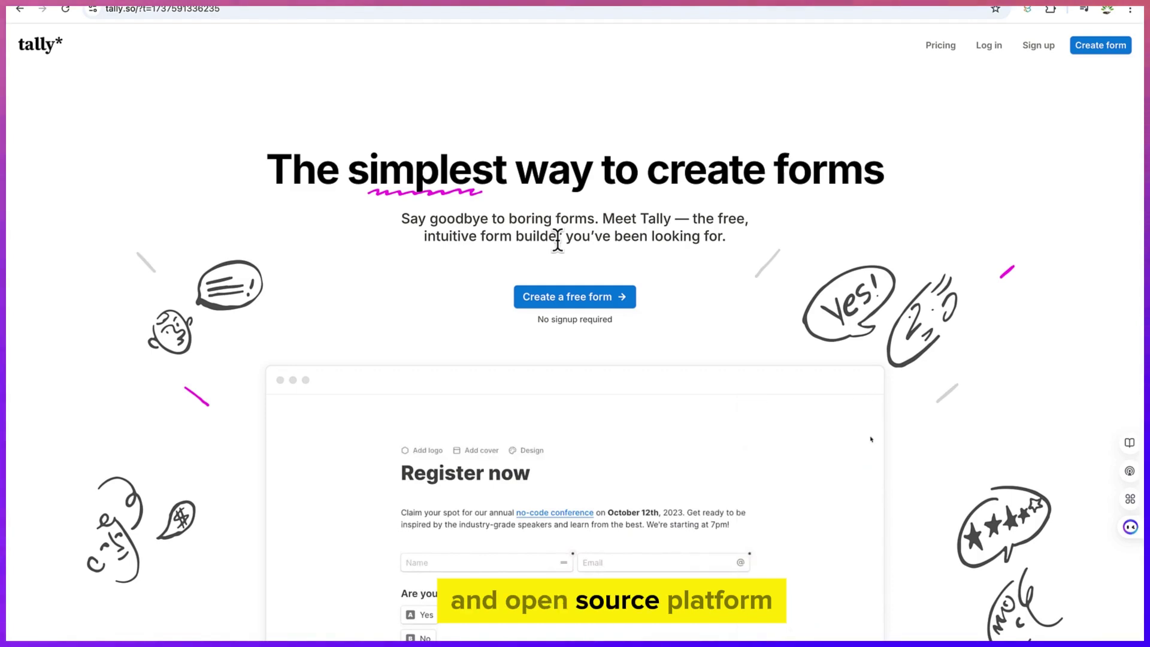
Scroll down through the Tally homepage and back up a little
scroll(620, 444, down, 2)
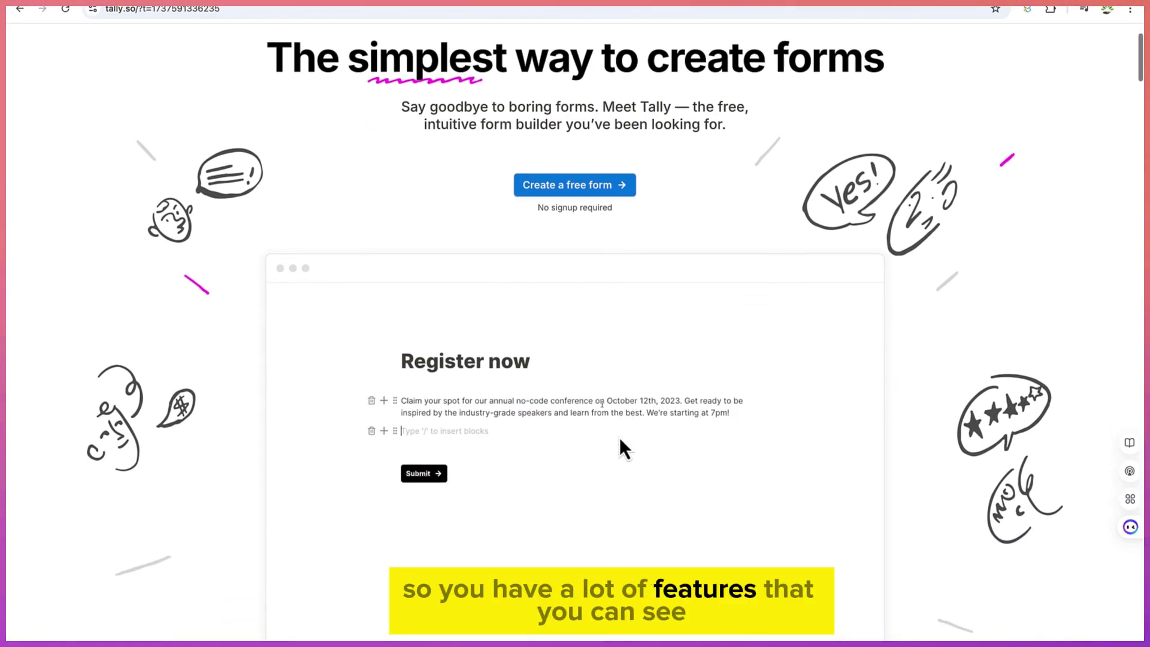
scroll(619, 437, down, 3)
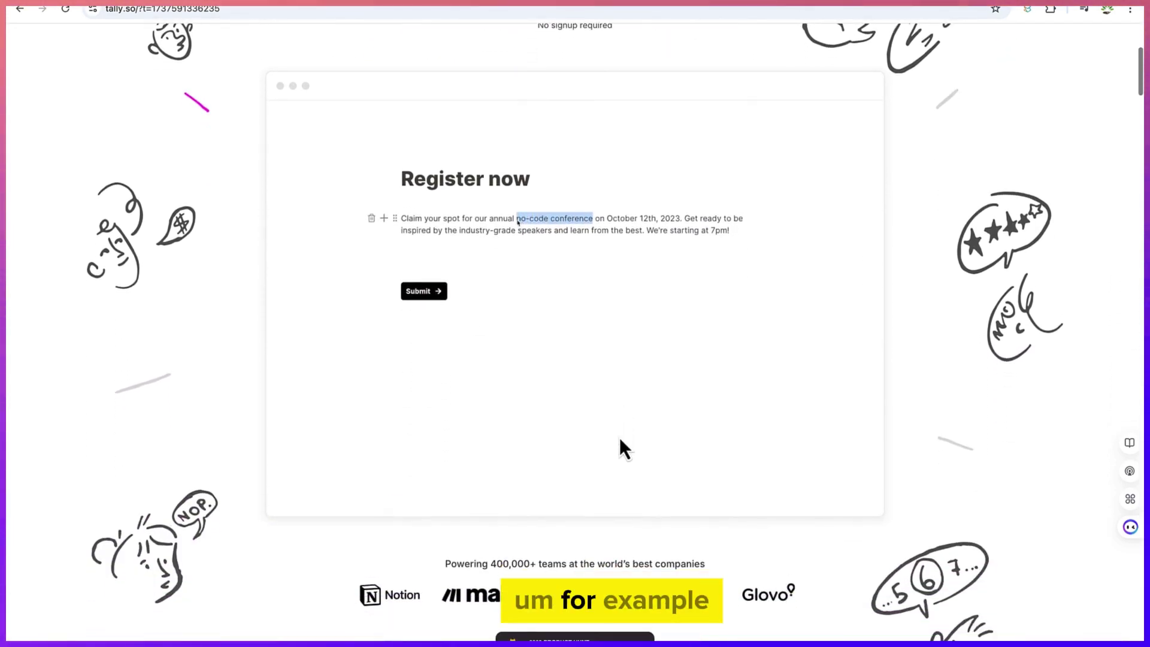
scroll(578, 306, down, 5)
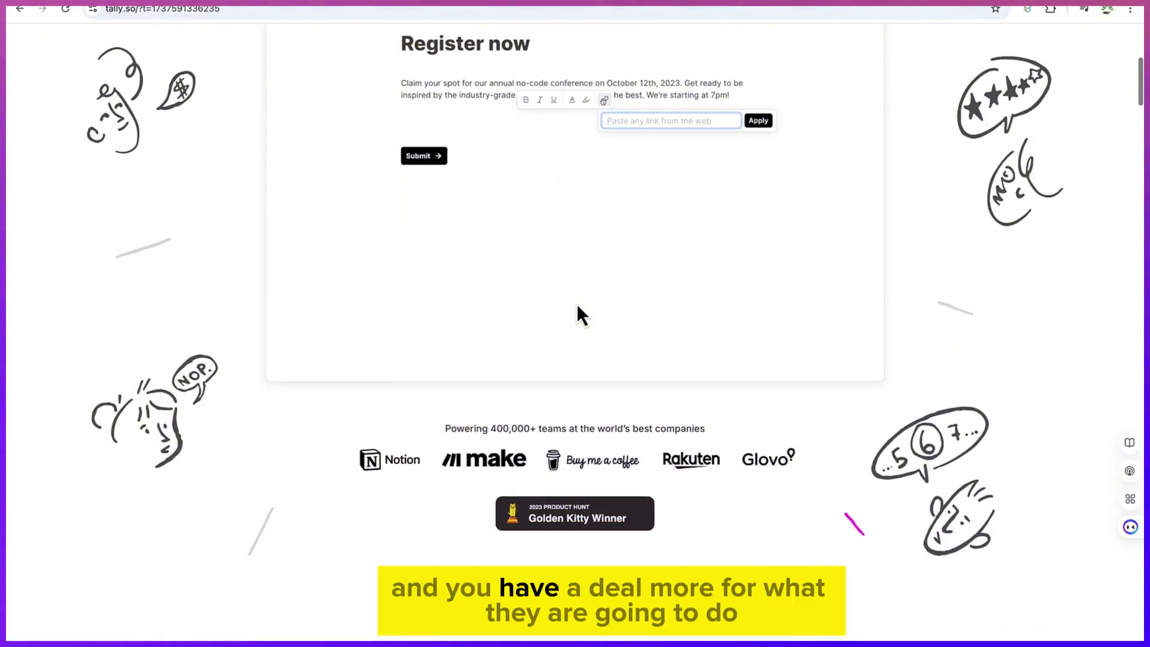
scroll(578, 306, down, 6)
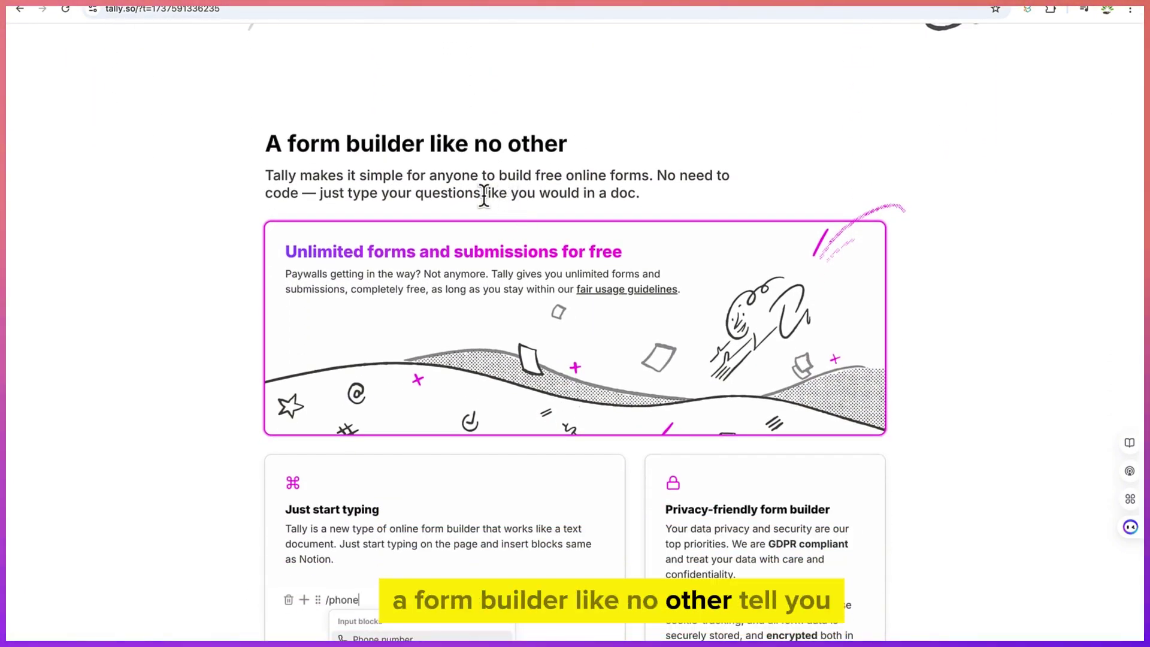
scroll(442, 190, down, 1)
scroll(443, 192, down, 1)
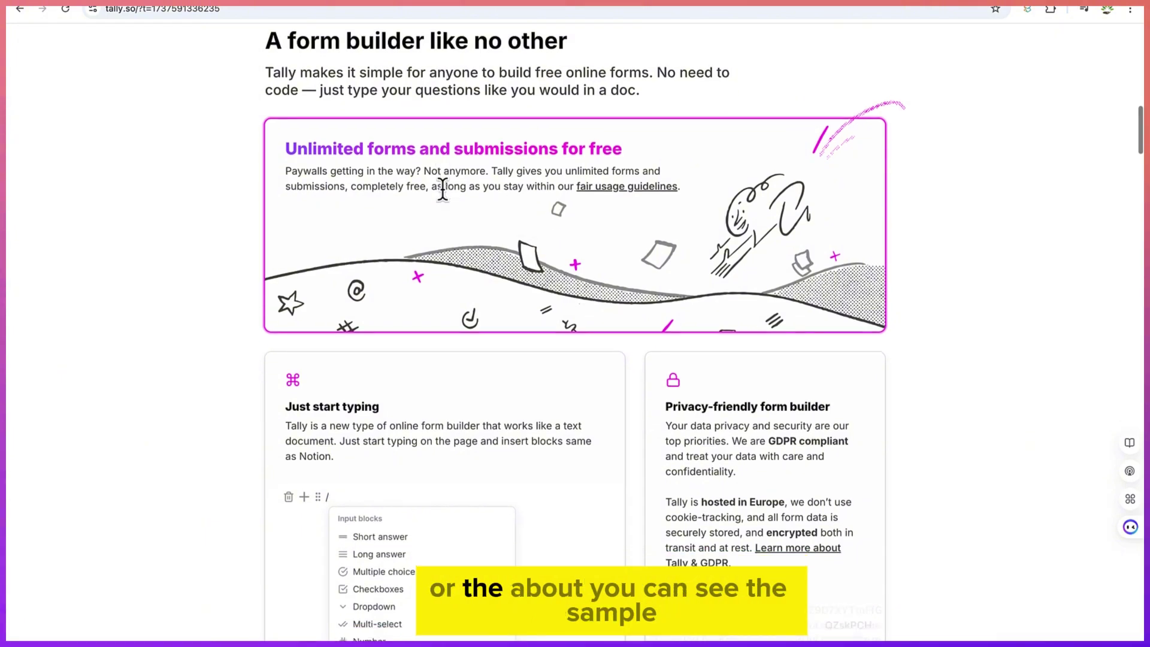
scroll(443, 192, down, 6)
scroll(444, 193, down, 9)
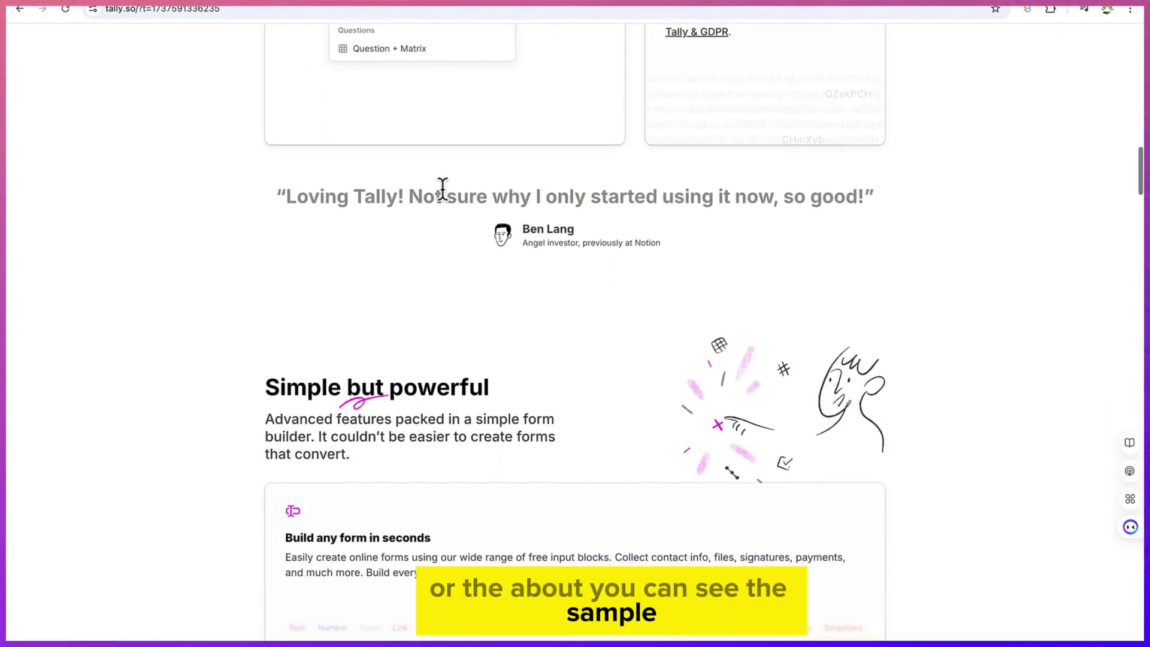
scroll(444, 194, down, 8)
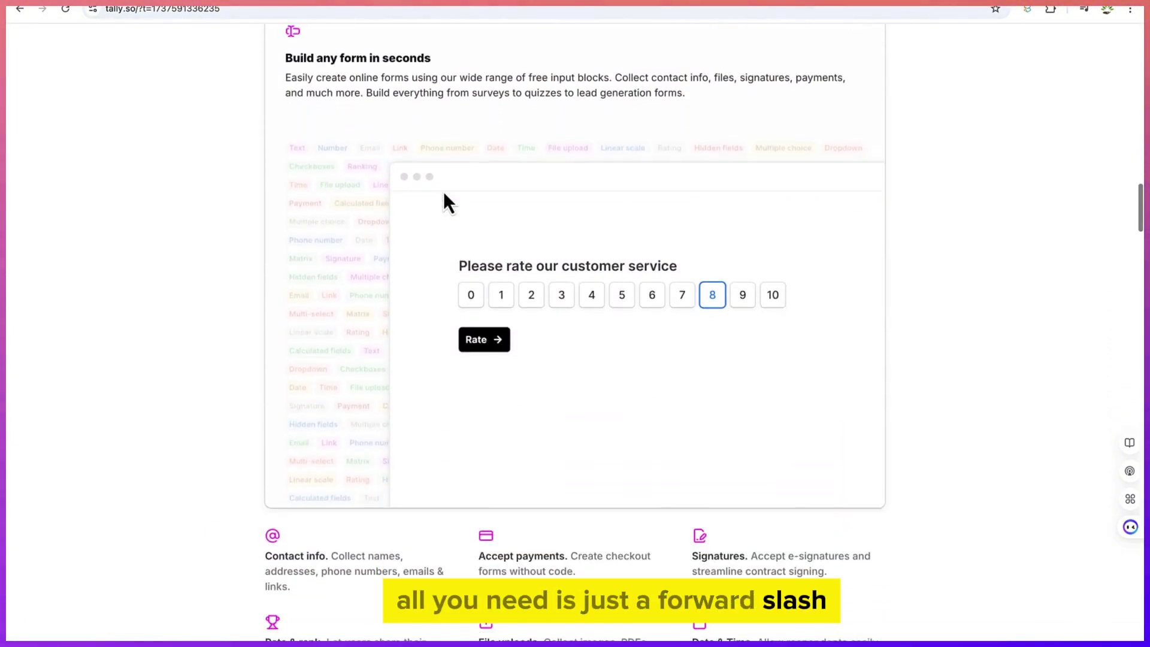
scroll(443, 191, down, 3)
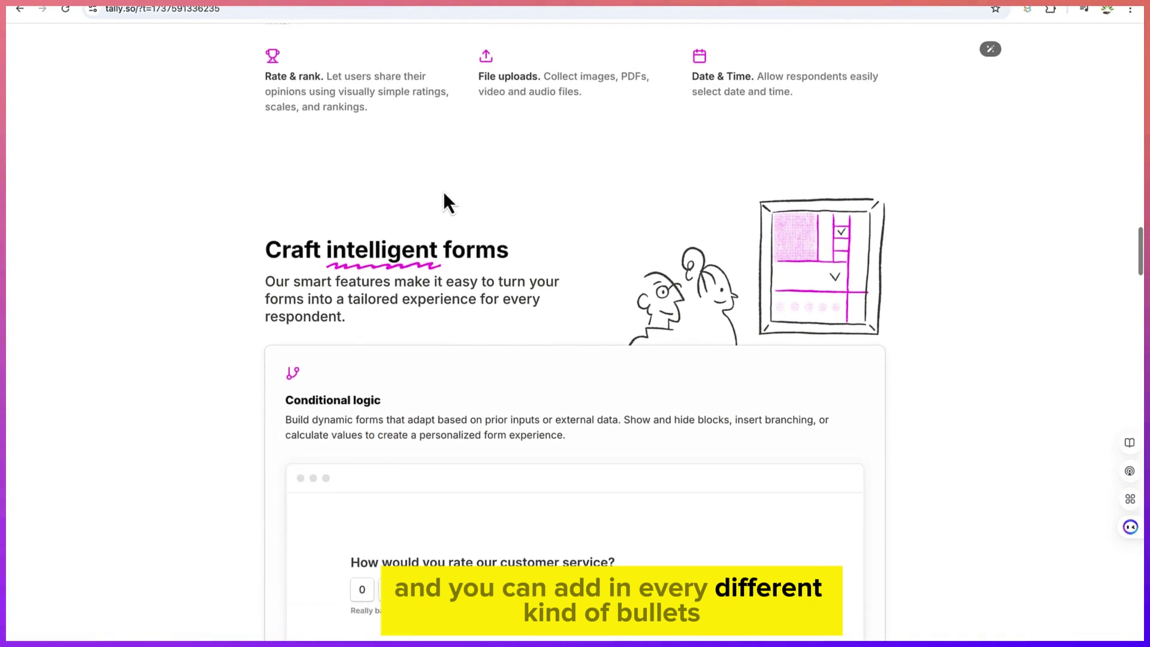
scroll(443, 191, down, 4)
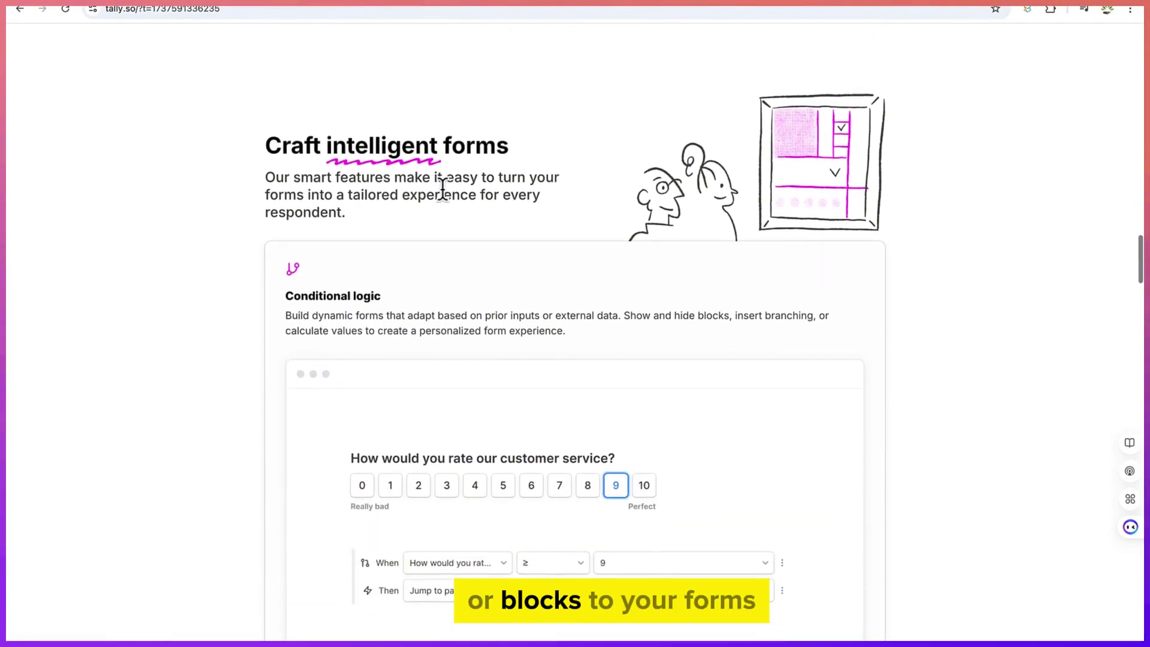
scroll(443, 191, down, 5)
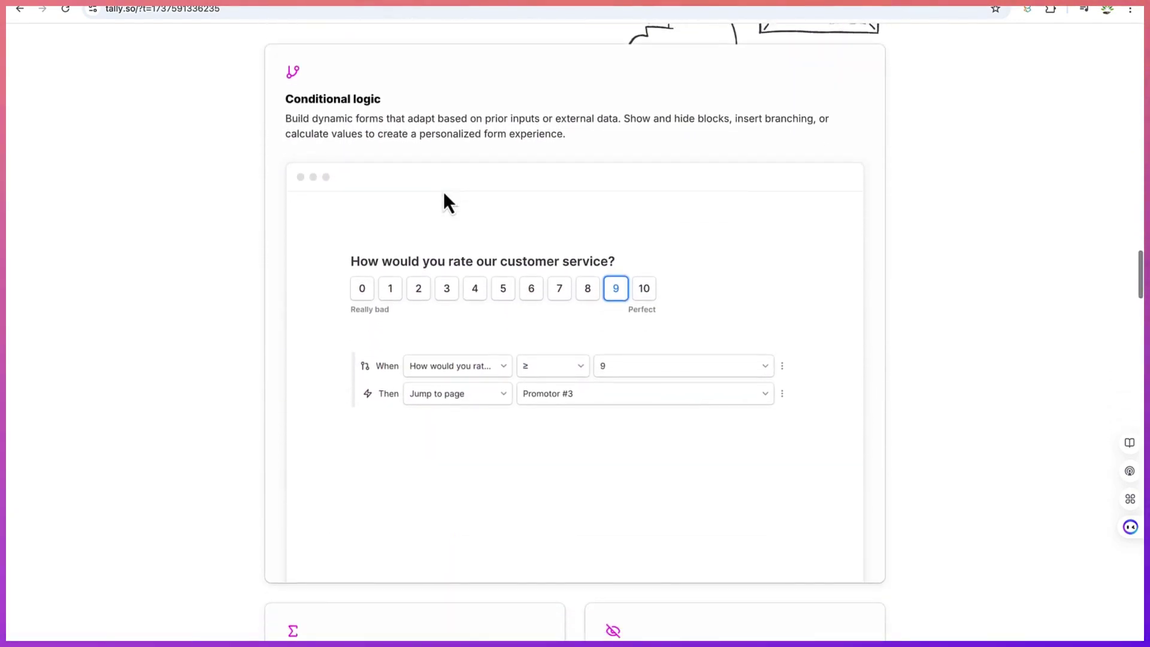
scroll(443, 193, down, 4)
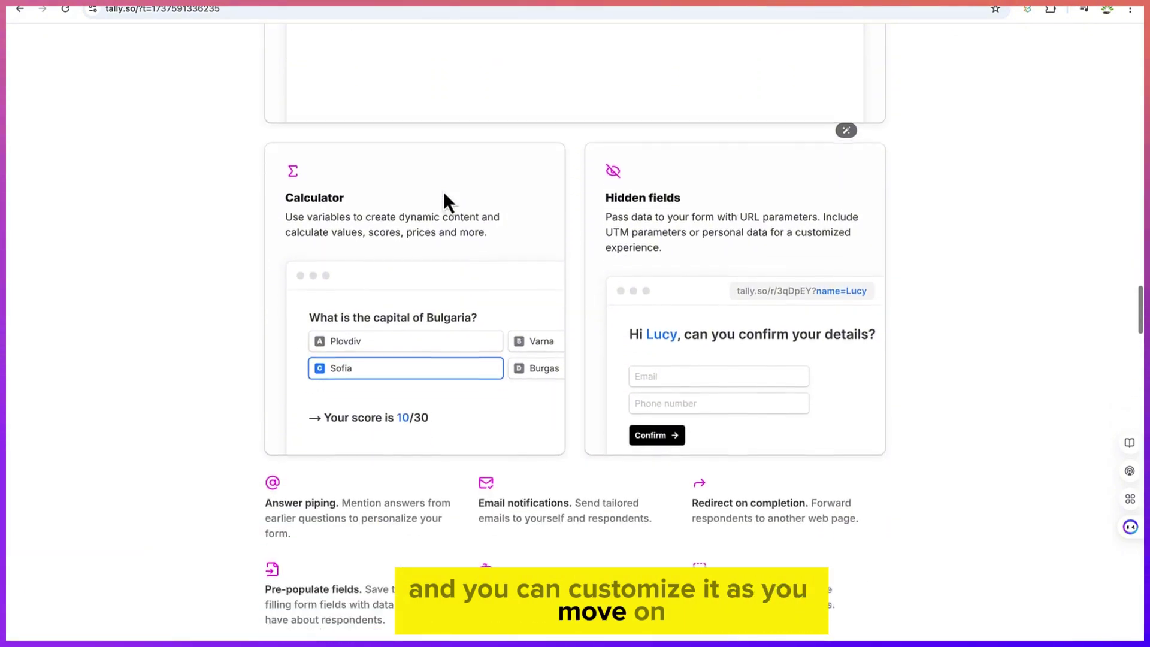
scroll(435, 240, down, 6)
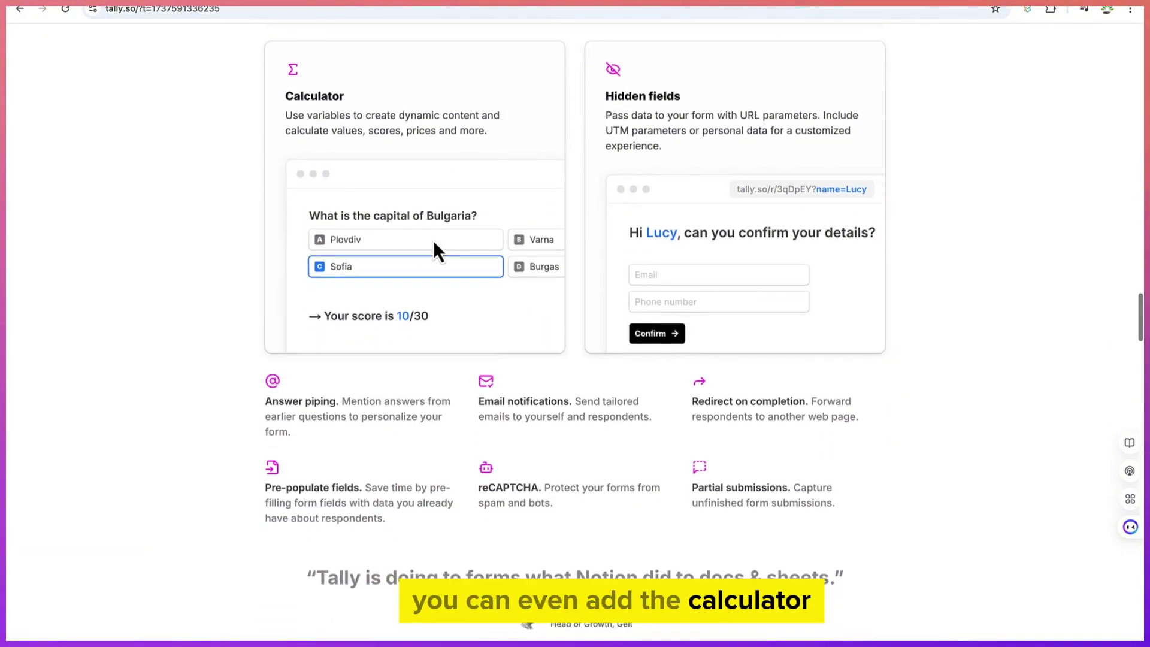
scroll(433, 240, down, 1)
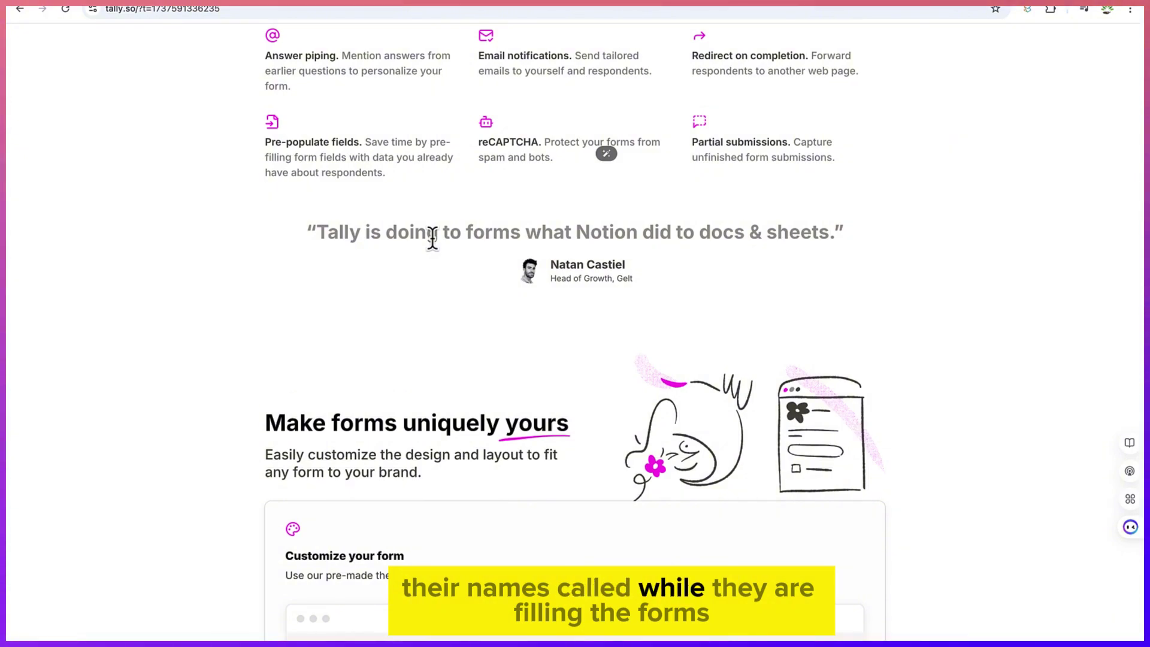
scroll(433, 240, down, 6)
scroll(433, 239, up, 5)
scroll(433, 239, up, 20)
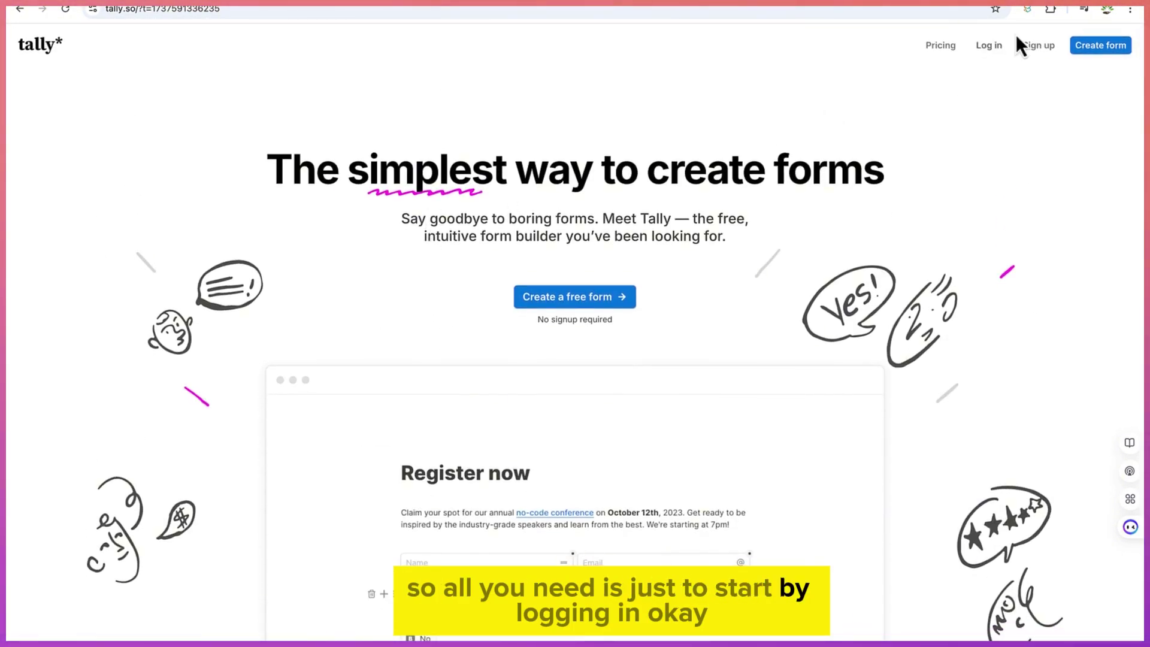
Log in to Tally with a Google account to reach the Home dashboard
click(990, 48)
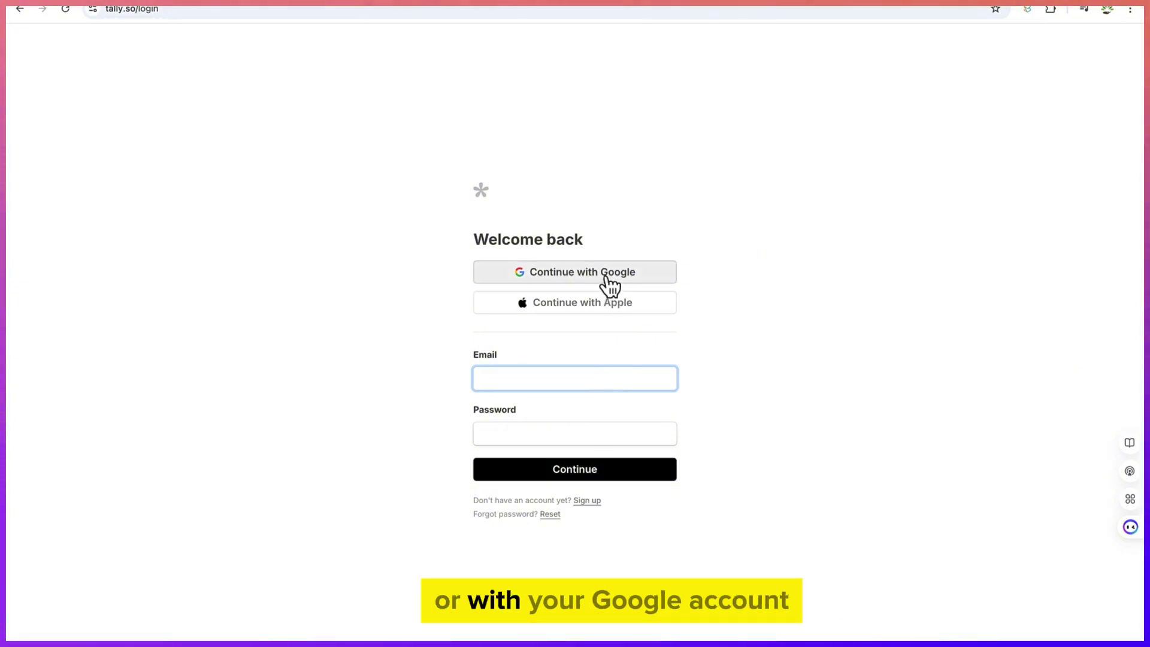
click(606, 277)
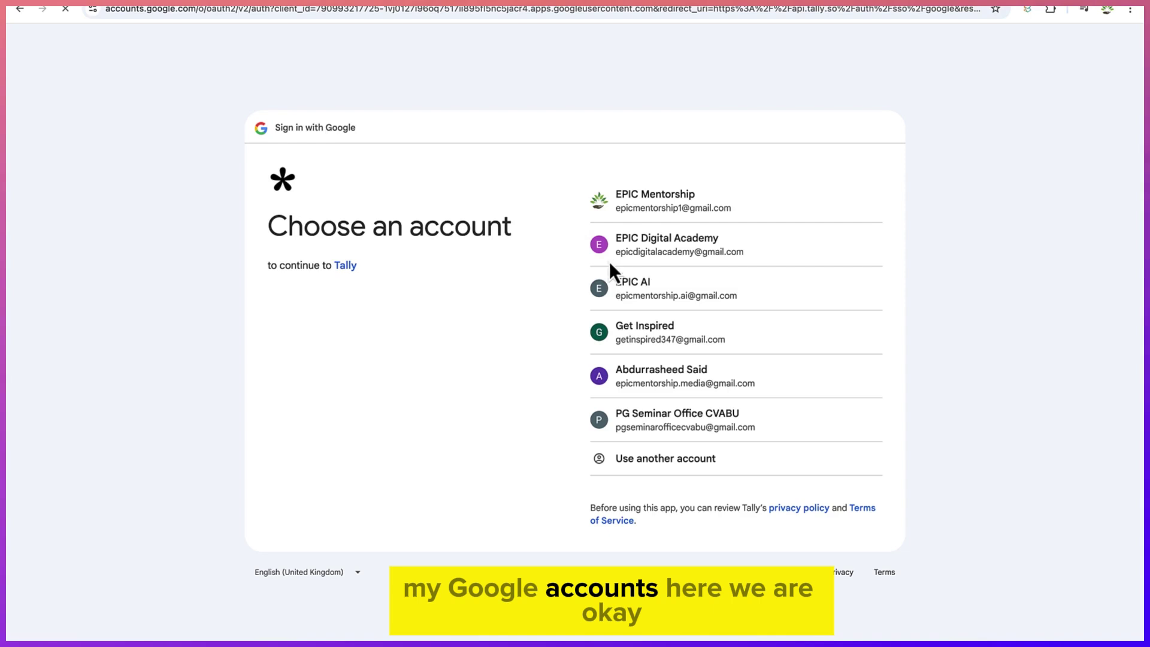
click(609, 261)
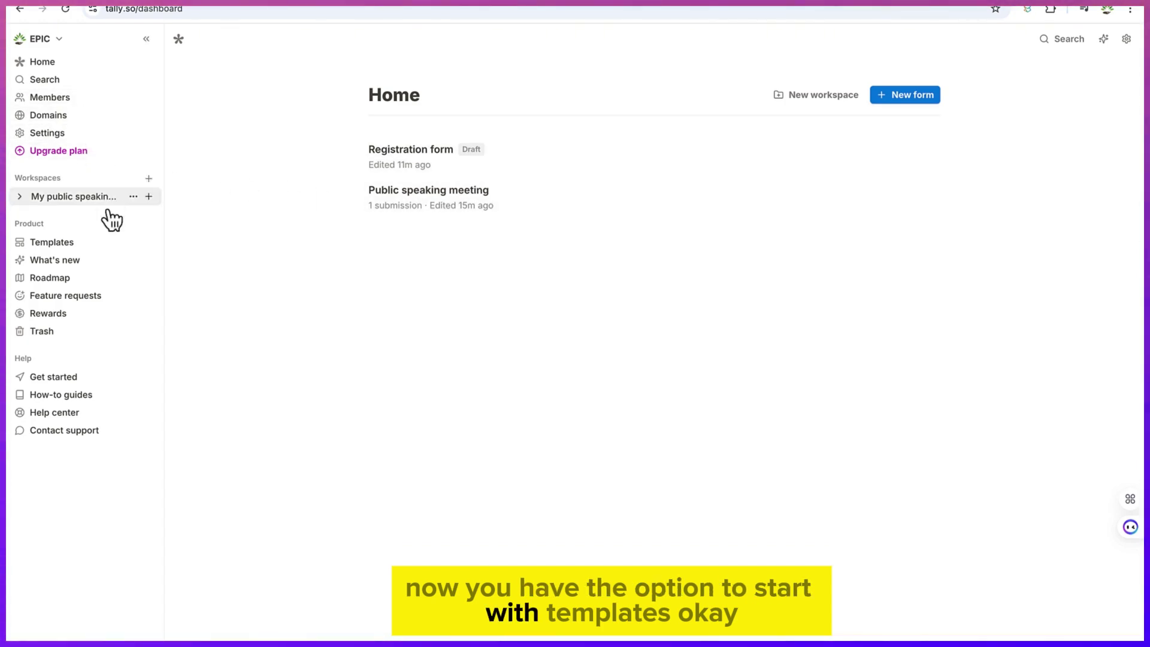
Browse the Templates gallery, then filter it to By my team templates
click(86, 244)
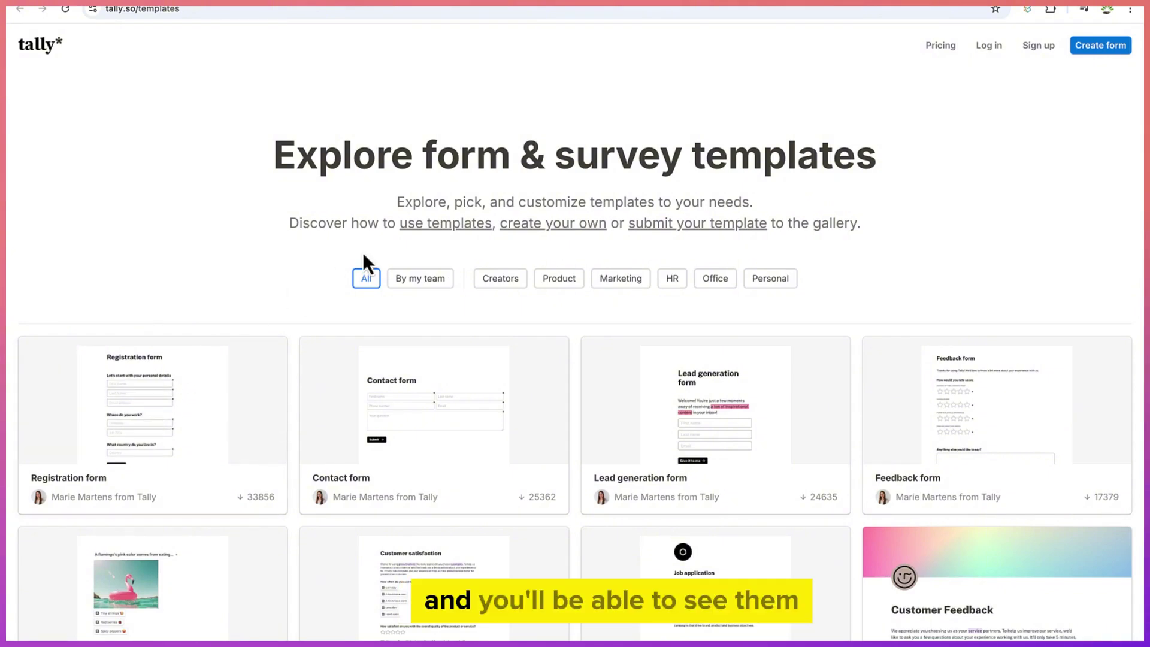
scroll(223, 431, down, 3)
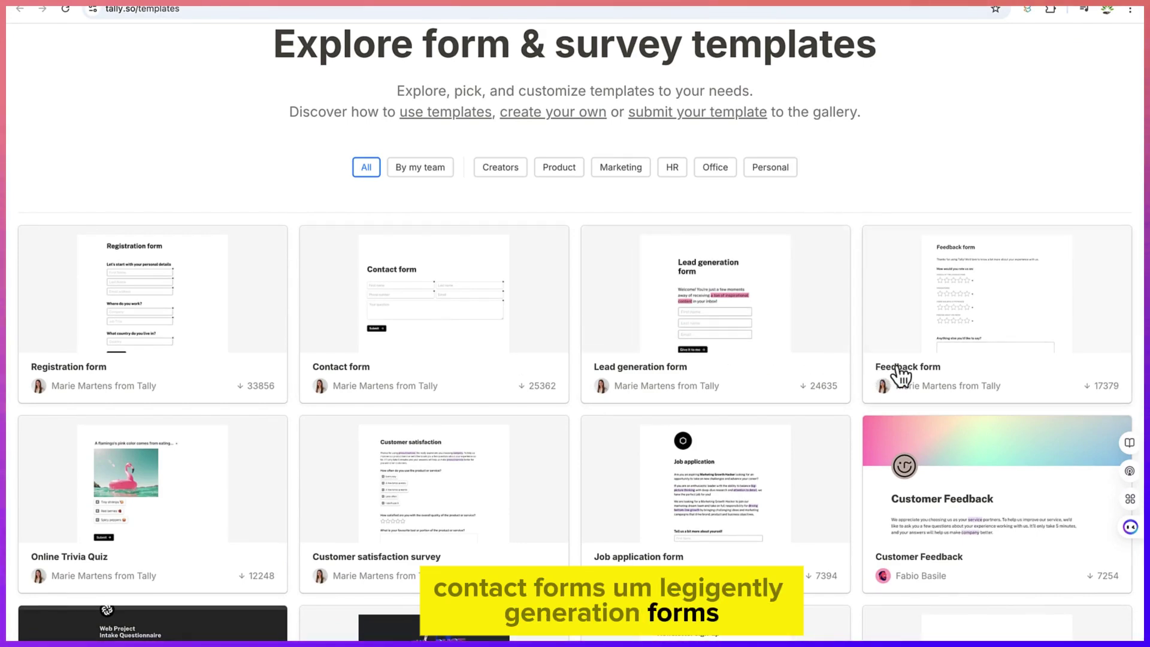
scroll(819, 413, down, 1)
scroll(575, 332, down, 7)
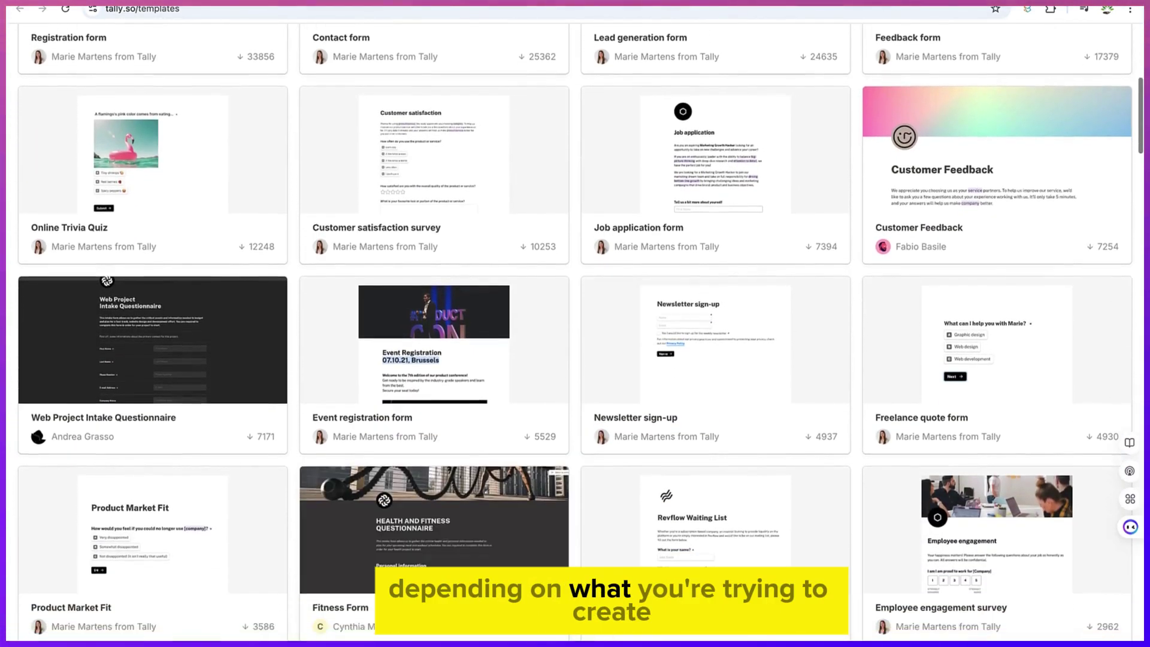
scroll(420, 359, down, 2)
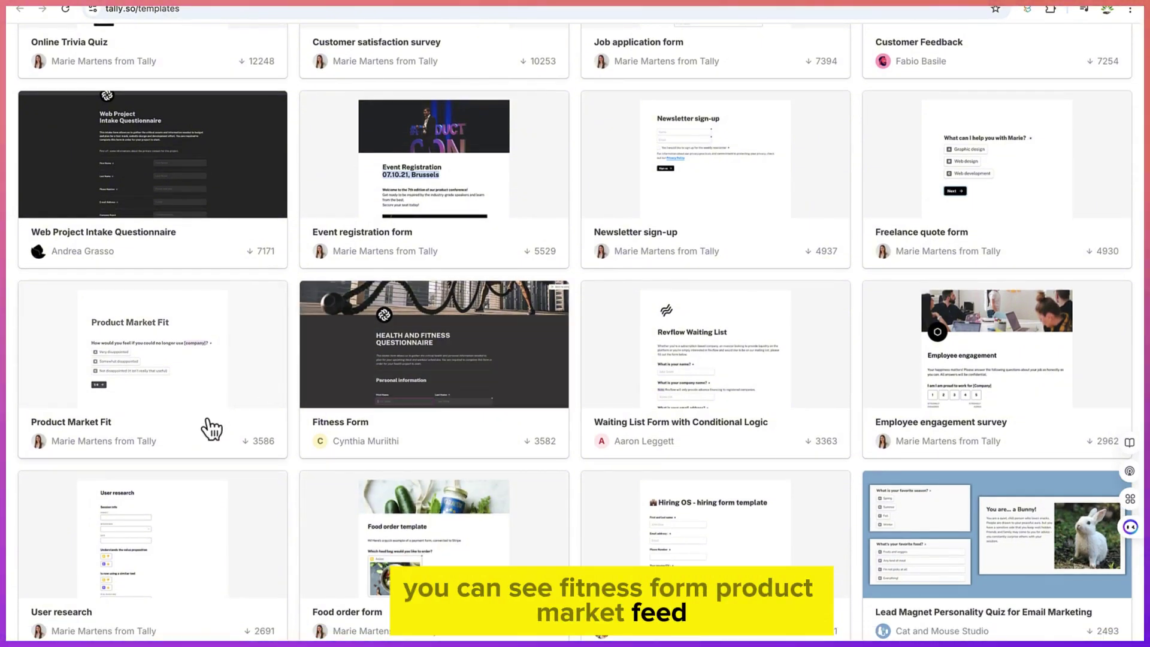
scroll(210, 470, down, 3)
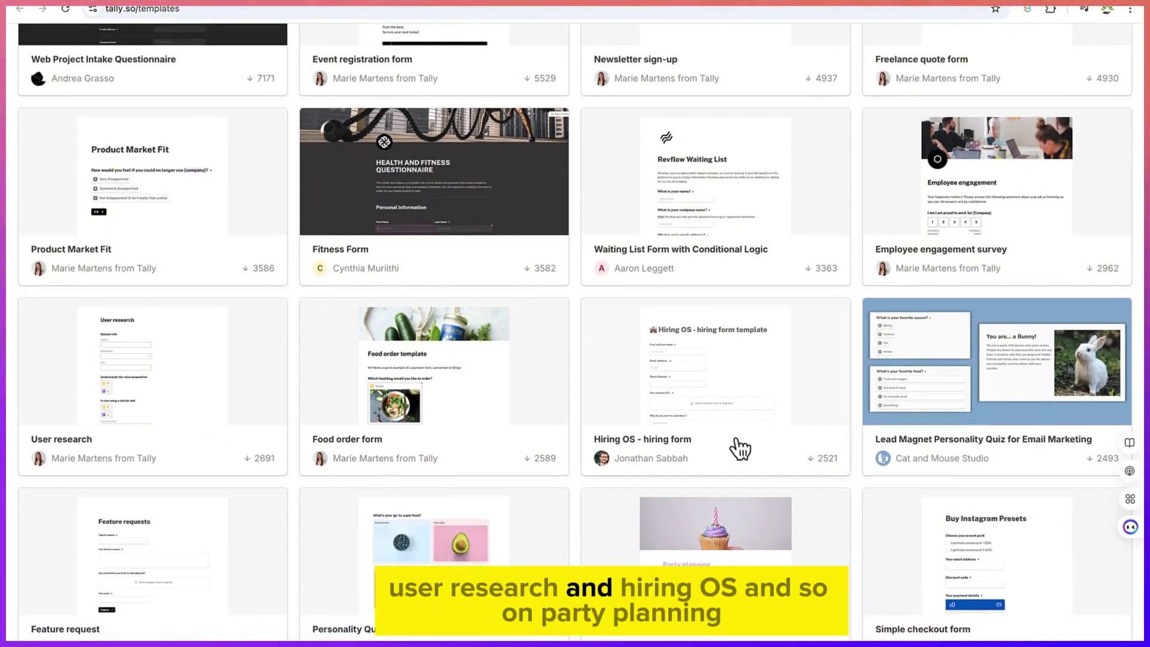
scroll(740, 448, down, 4)
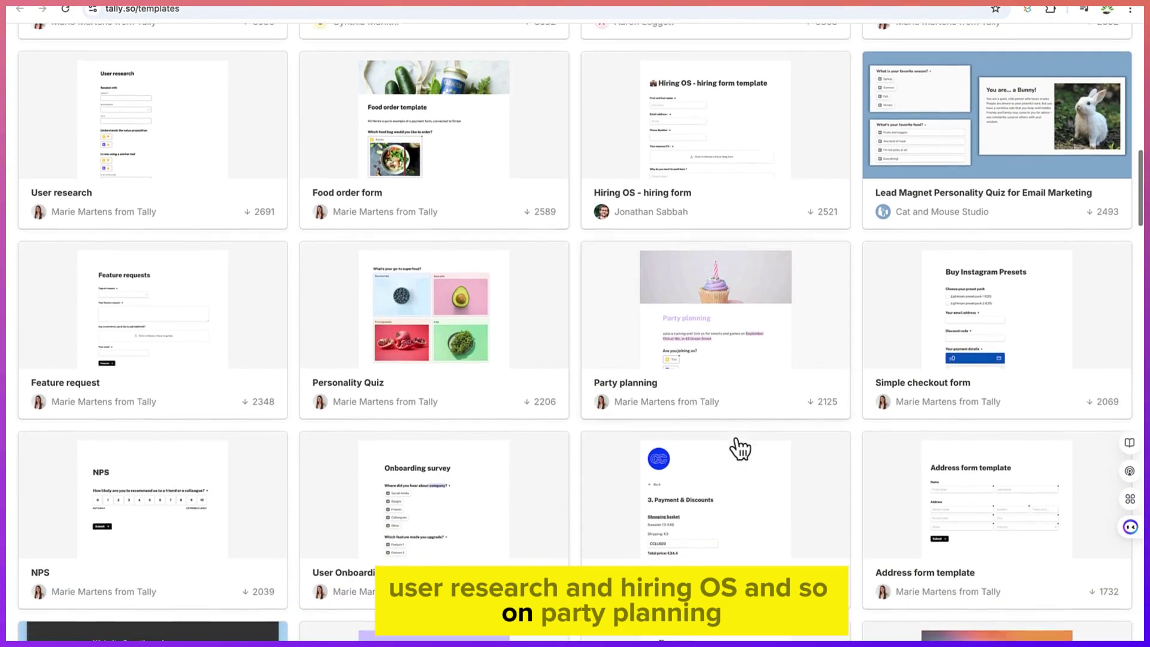
scroll(741, 413, up, 10)
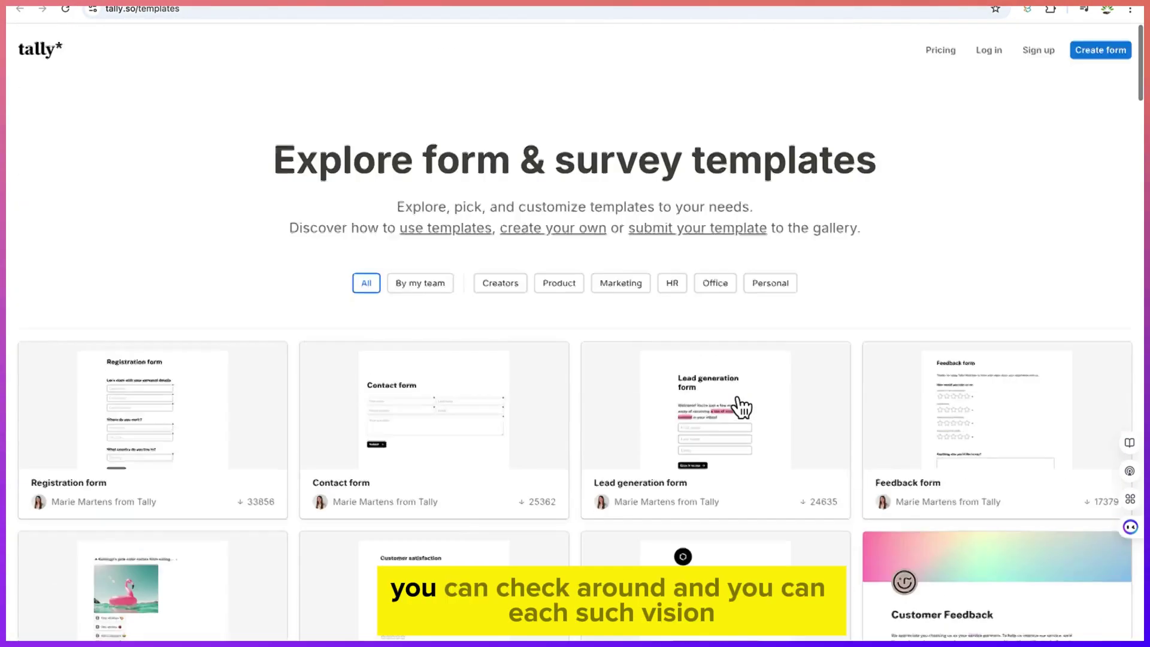
click(433, 279)
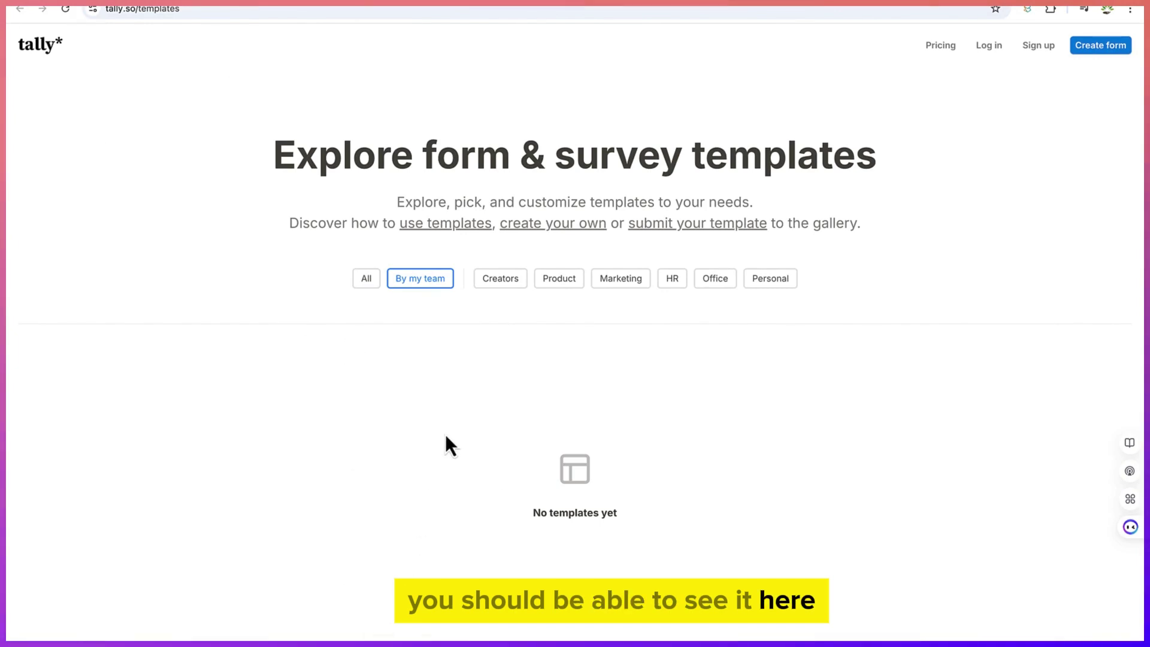
Step the gallery through Creators, Product, Marketing, HR and Office categories, ending on Personal
click(497, 283)
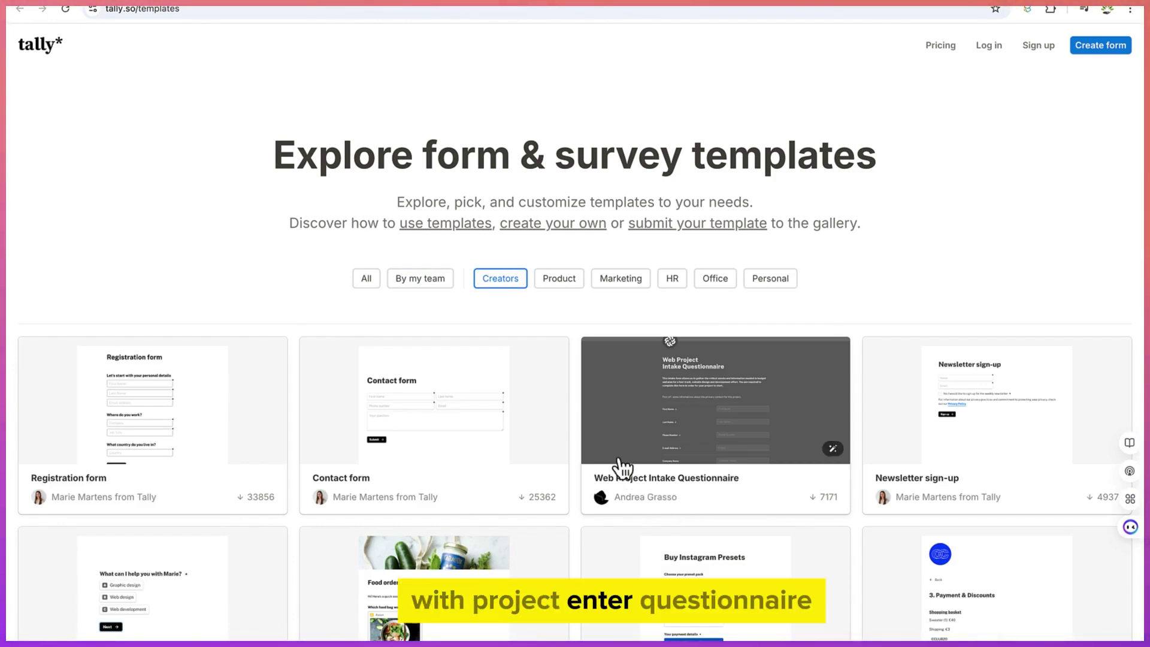
click(563, 282)
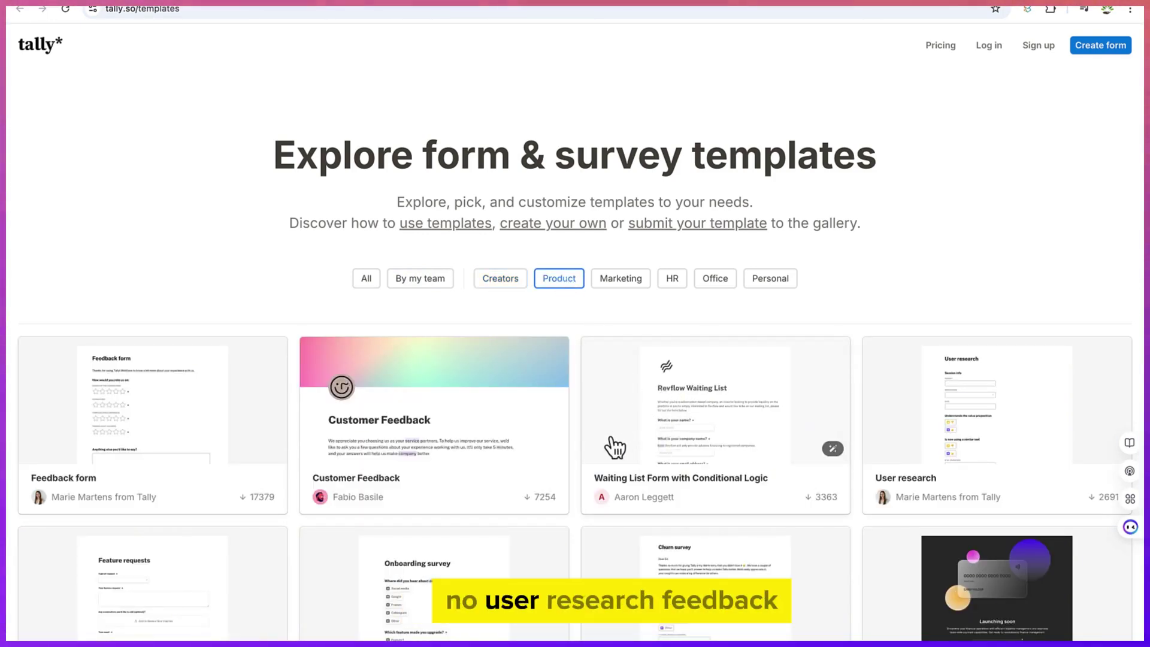
scroll(243, 473, down, 5)
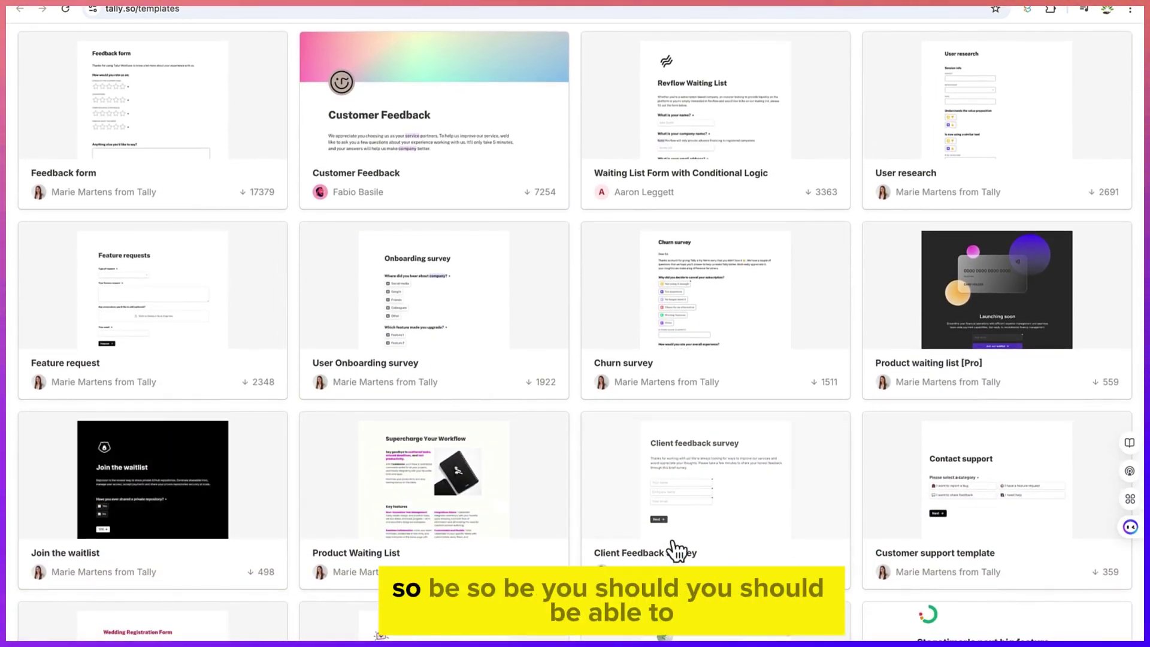
scroll(667, 475, down, 7)
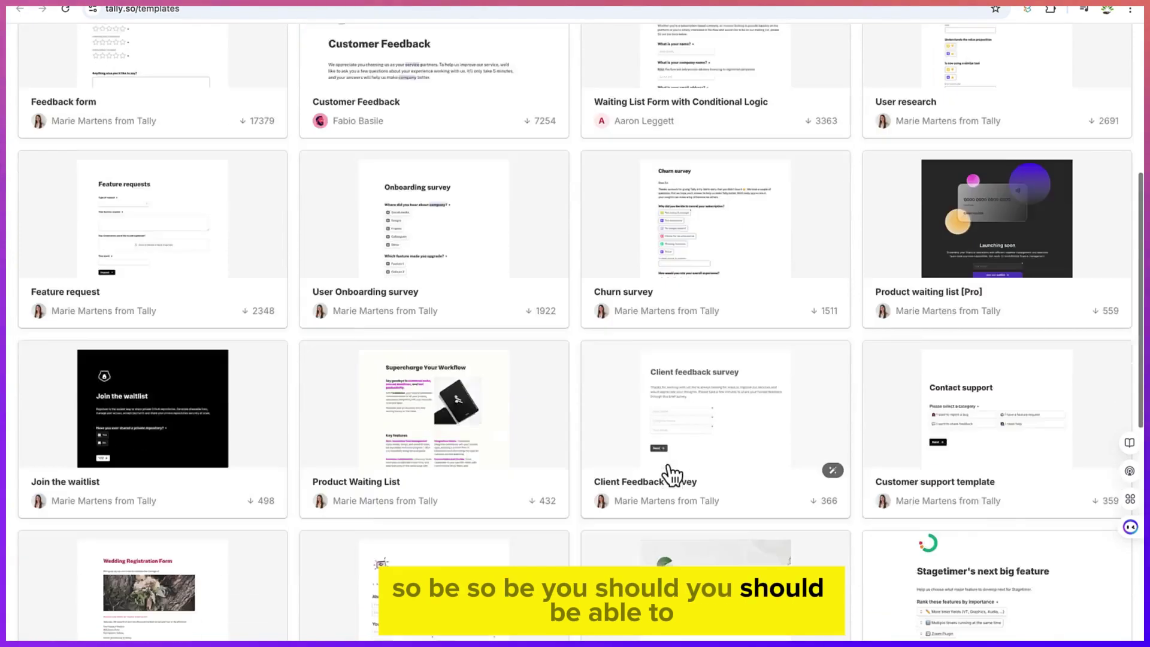
scroll(667, 473, up, 7)
scroll(667, 473, up, 5)
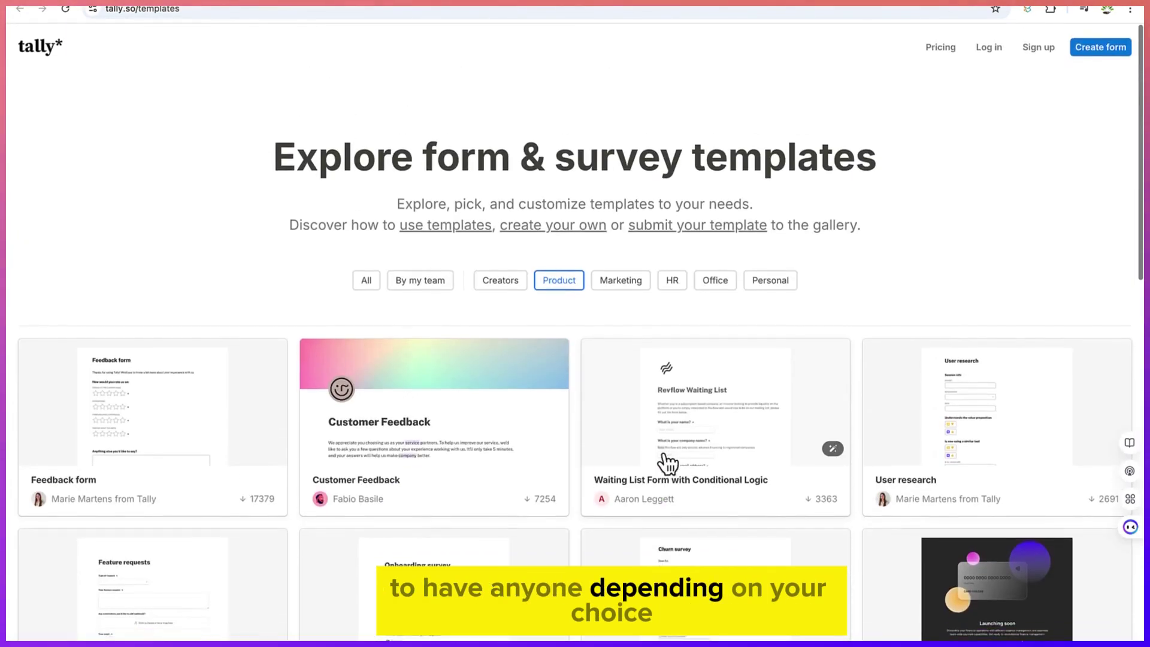
click(642, 285)
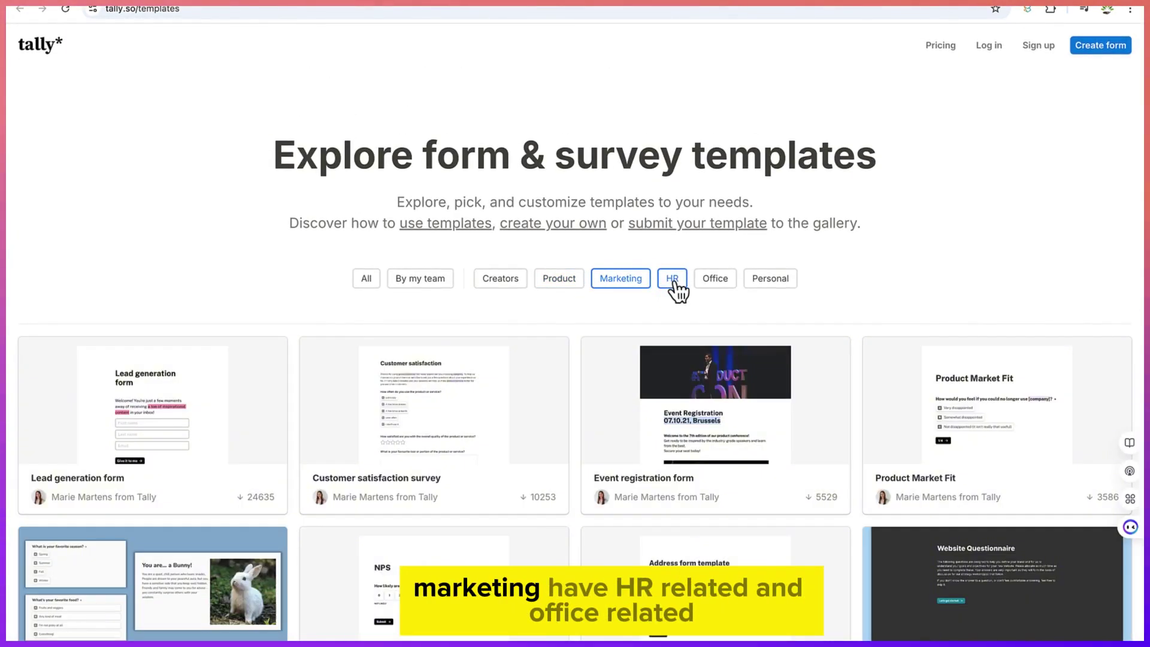
click(673, 285)
click(712, 288)
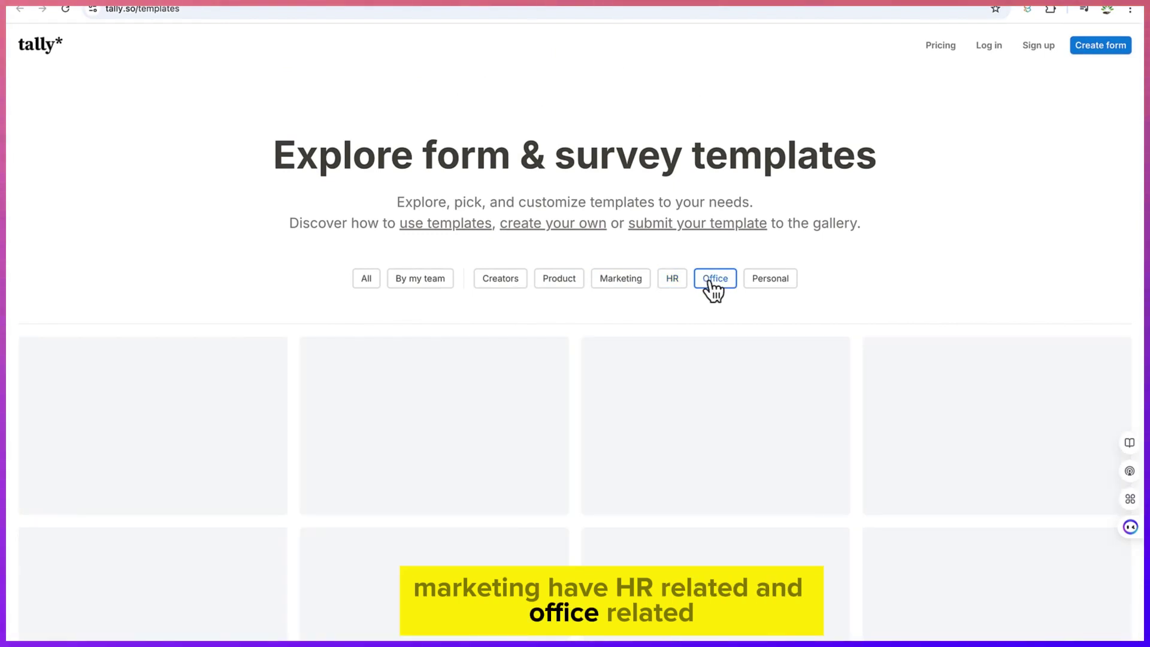
click(766, 282)
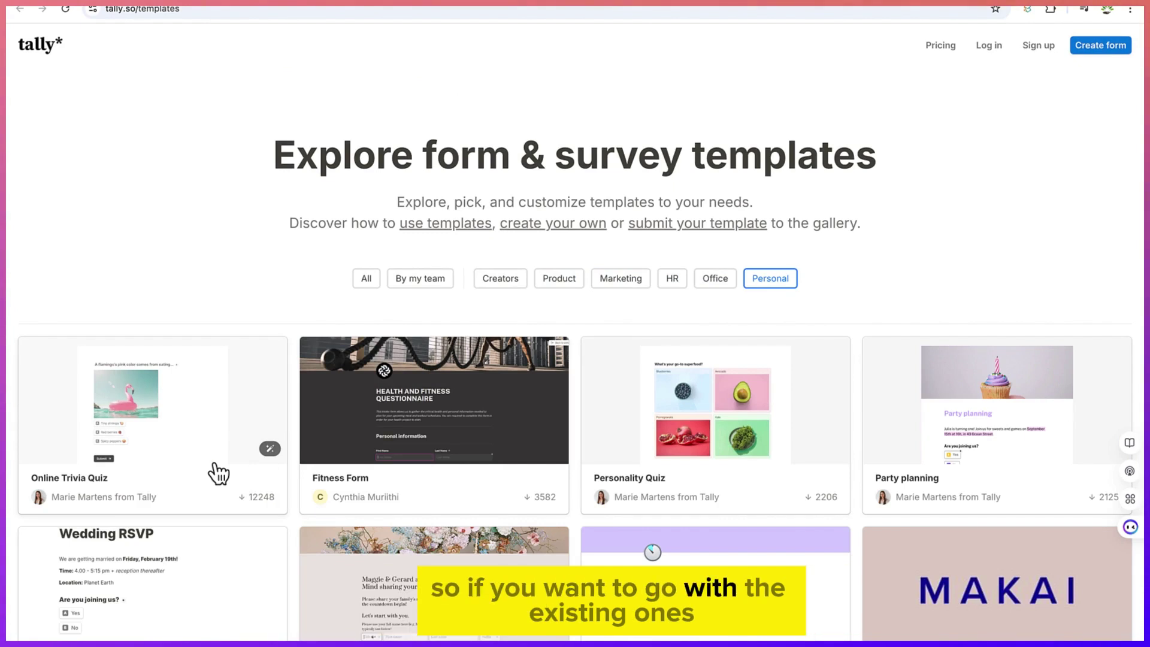
Start a new form from the Online Trivia Quiz template
click(144, 460)
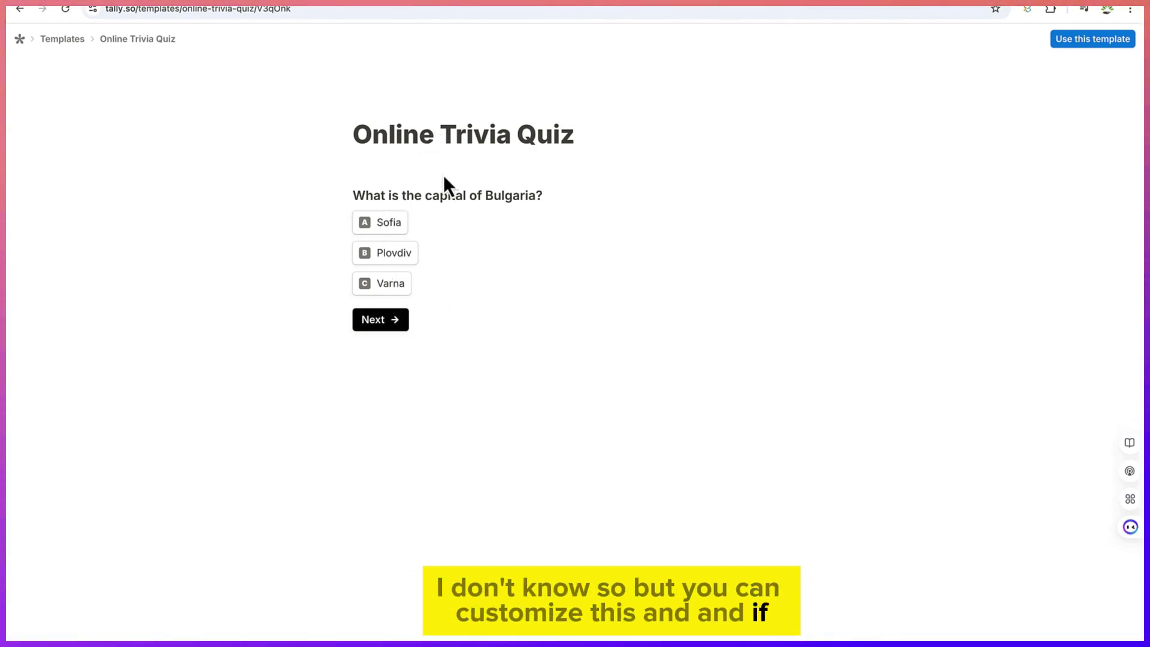
click(1072, 44)
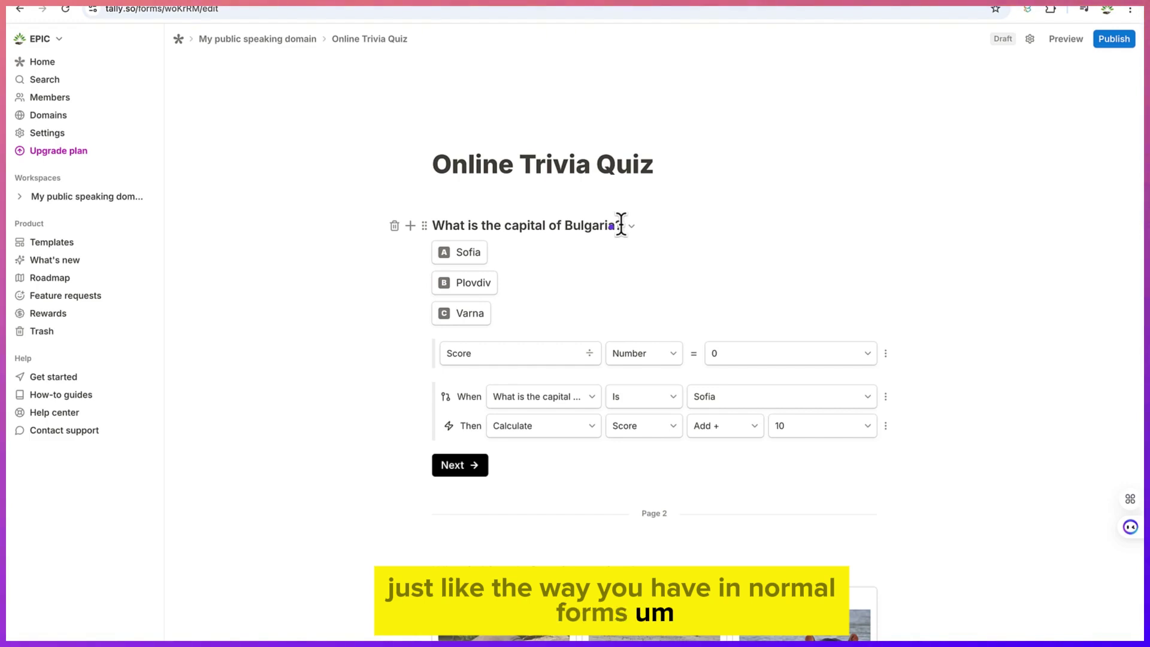
Change the question's country to Nigeria and set the first answers to Abuja and Kaduna
key(BackSpace)
key(BackSpace)
key(BackSpace)
key(BackSpace)
key(BackSpace)
key(BackSpace)
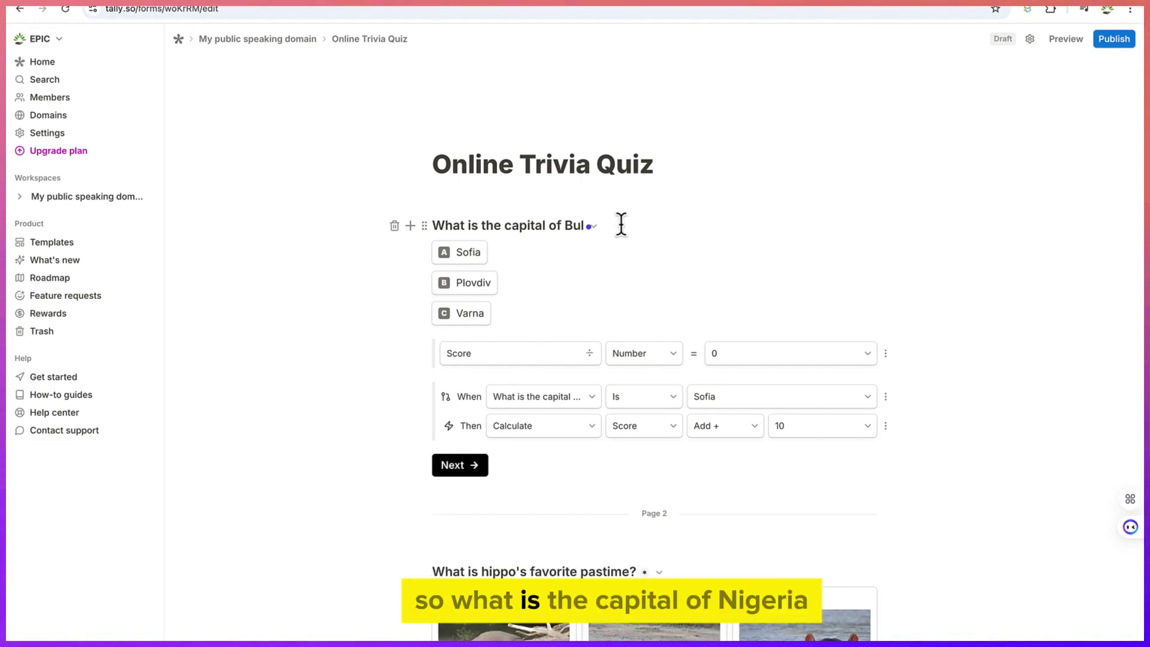
text(ia)
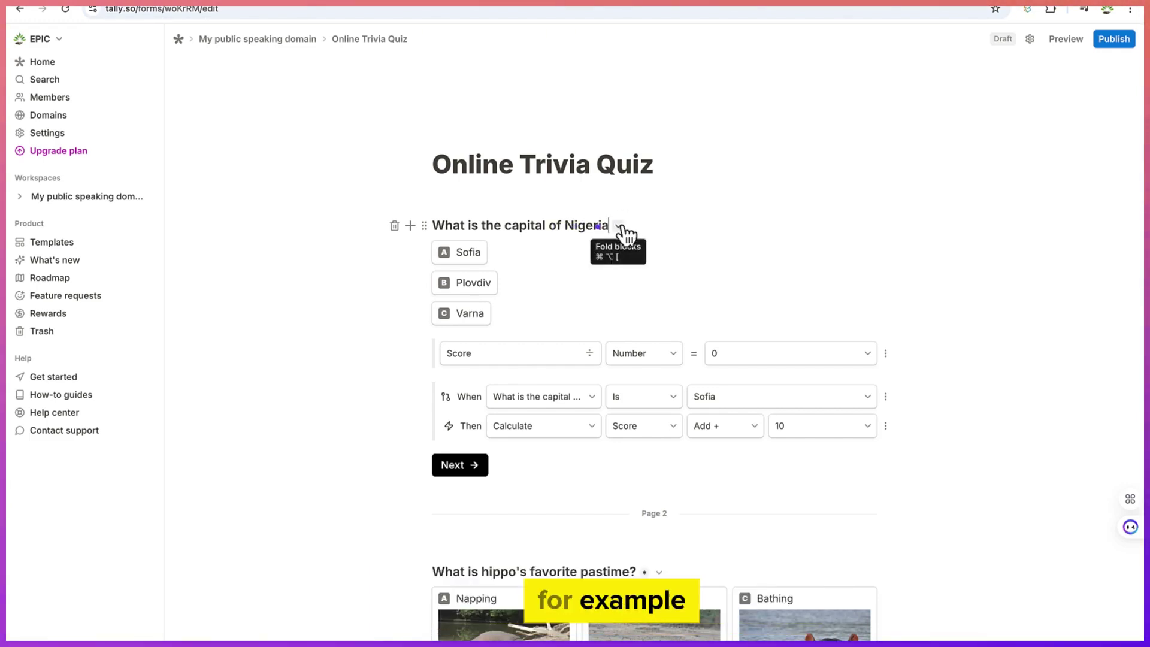
click(470, 252)
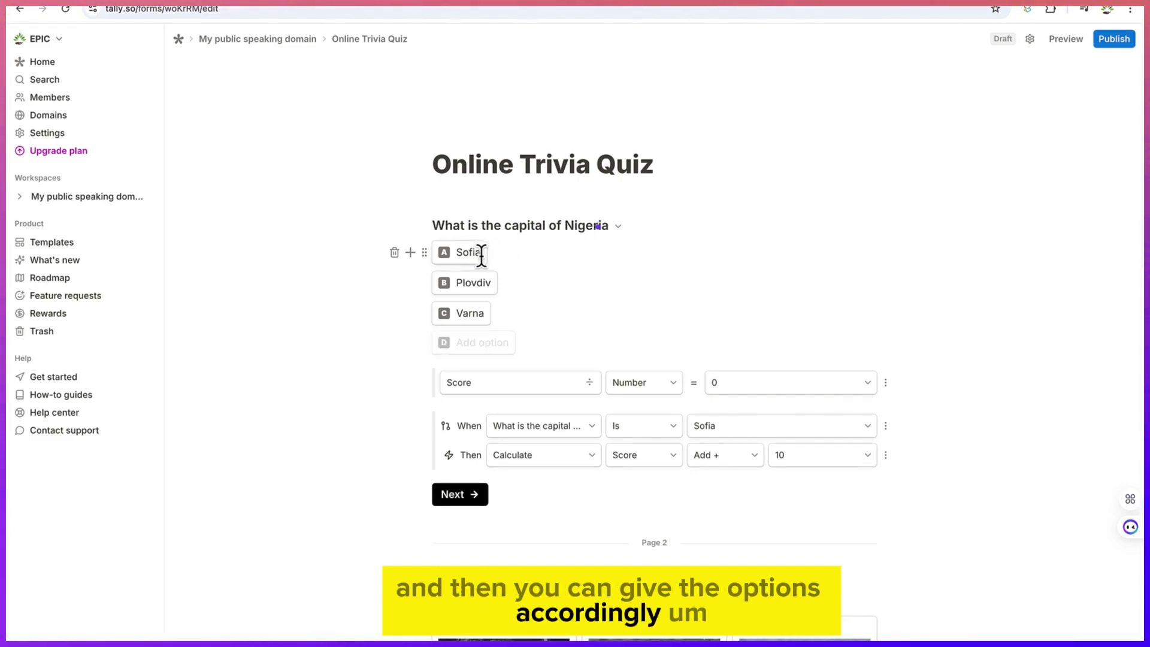
key(BackSpace)
key(BackSpace)
key(BackSpace)
key(BackSpace)
key(BackSpace)
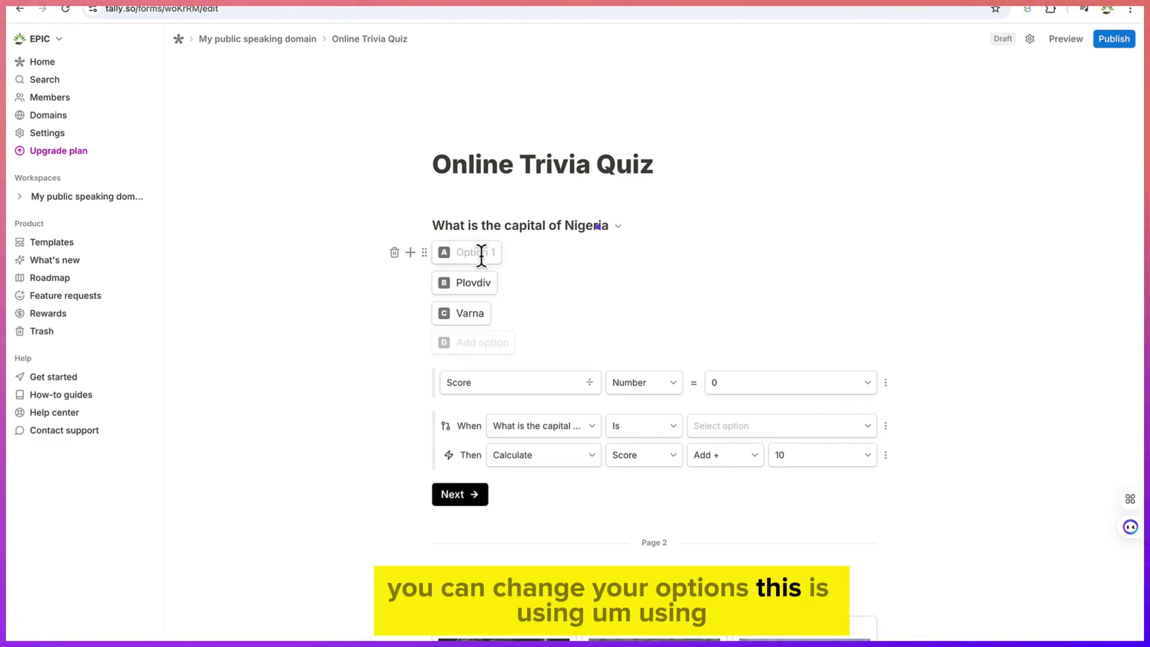
text(Abuja)
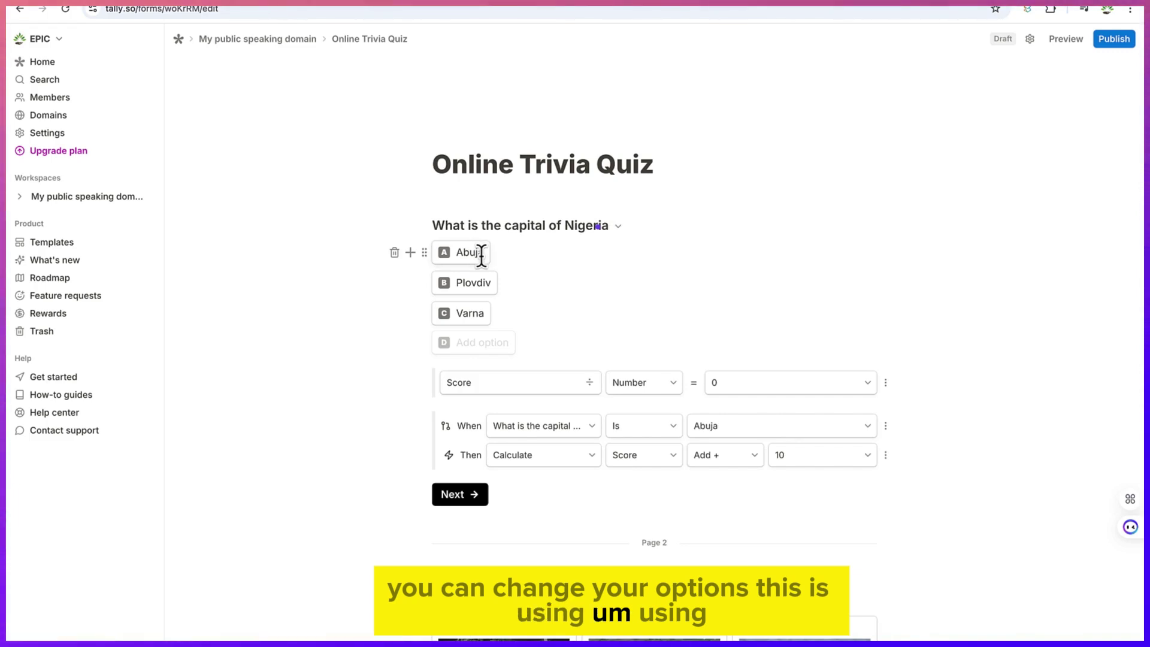
key(Return)
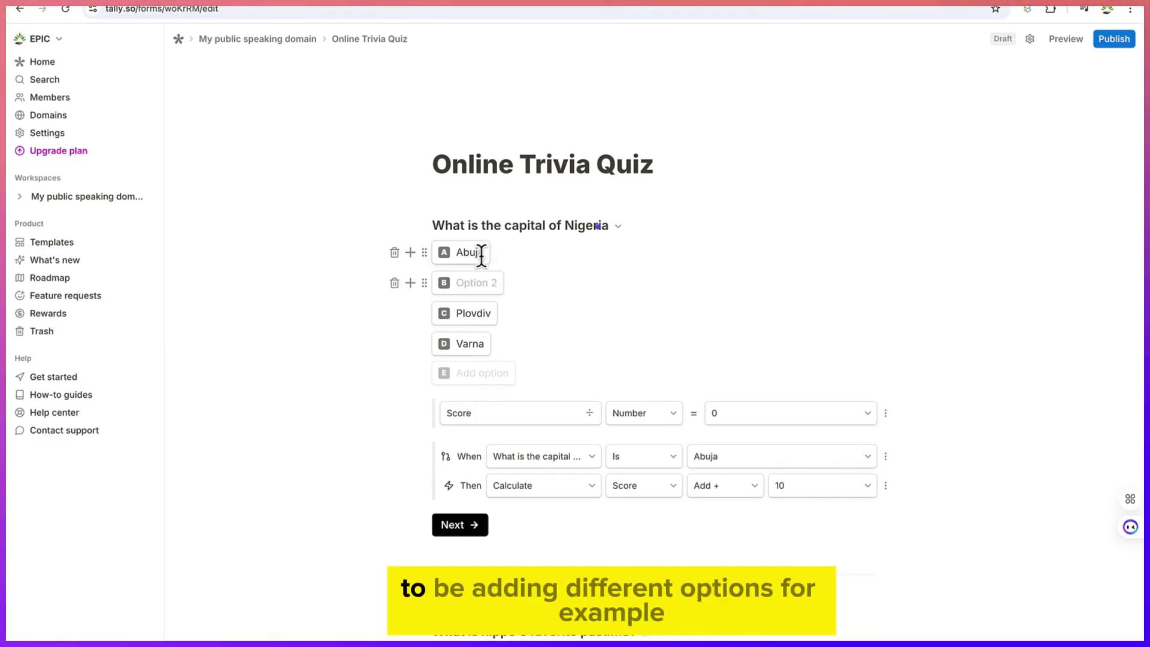
text(Kad)
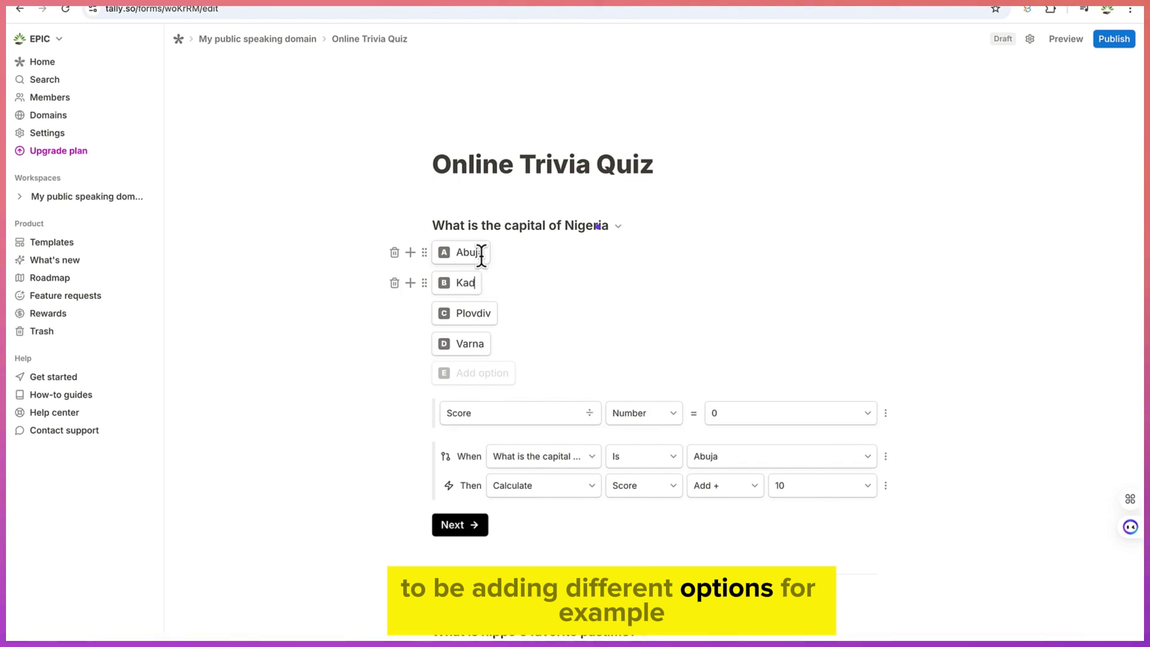
text(una)
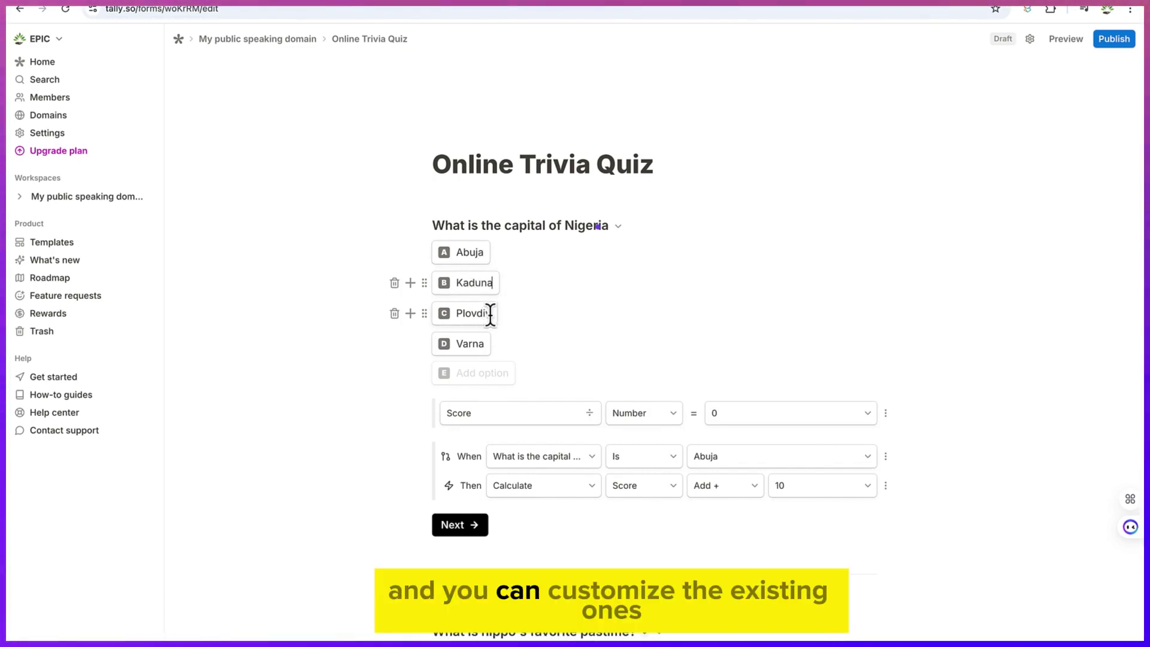
Clear the old Plovdiv and Varna answers so only Abuja, Kaduna and Zaria remain
click(490, 313)
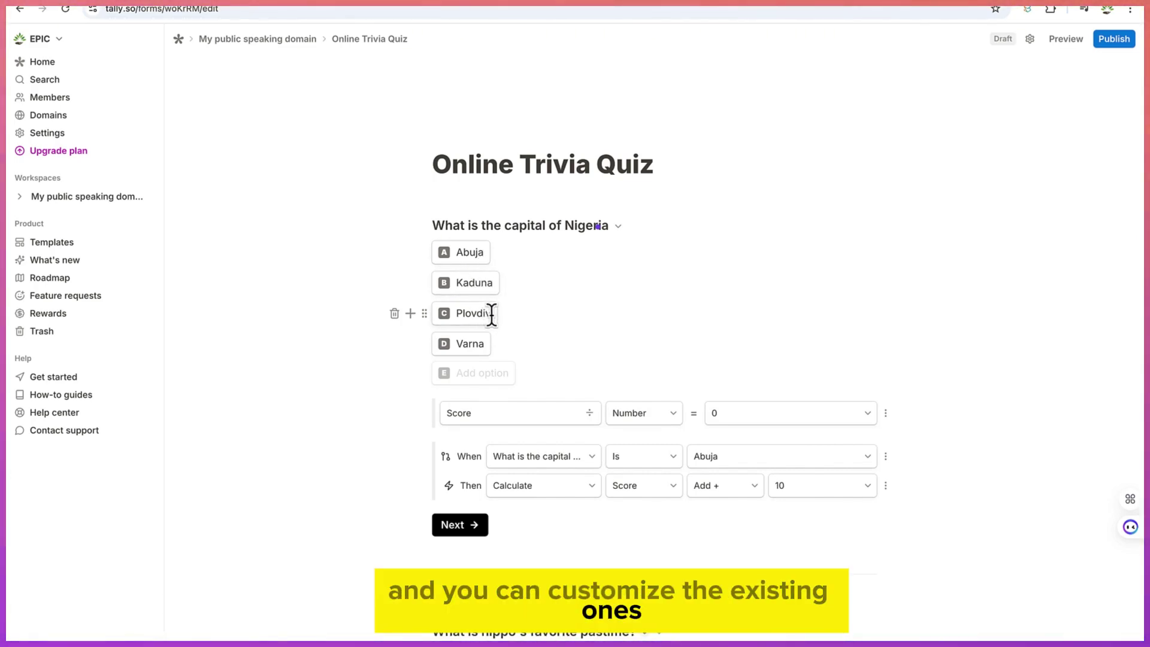
key(BackSpace)
key(BackSpace)
key(BackSpace)
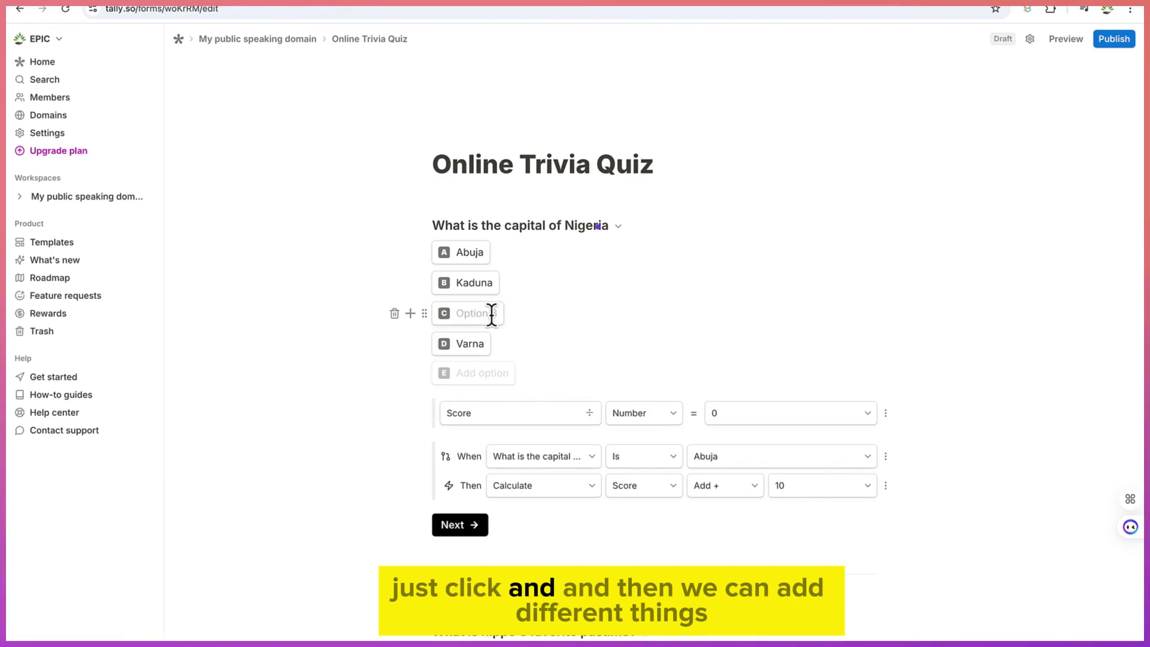
click(482, 346)
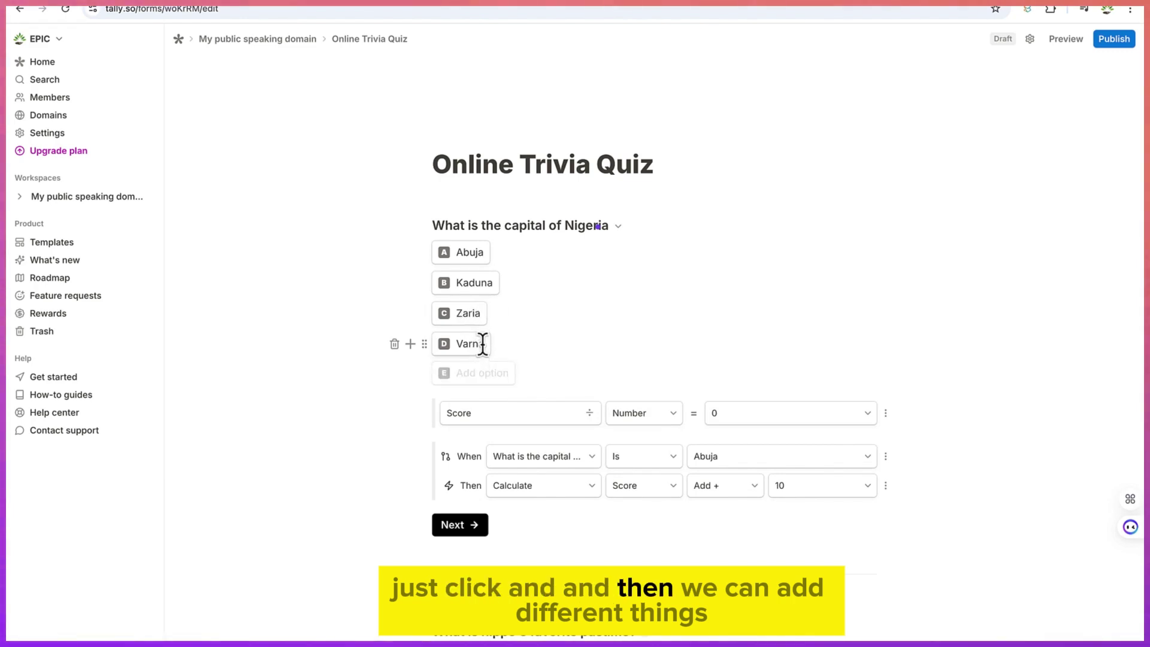
key(BackSpace)
key(BackSpace)
key(BackSpace)
key(BackSpace)
key(BackSpace)
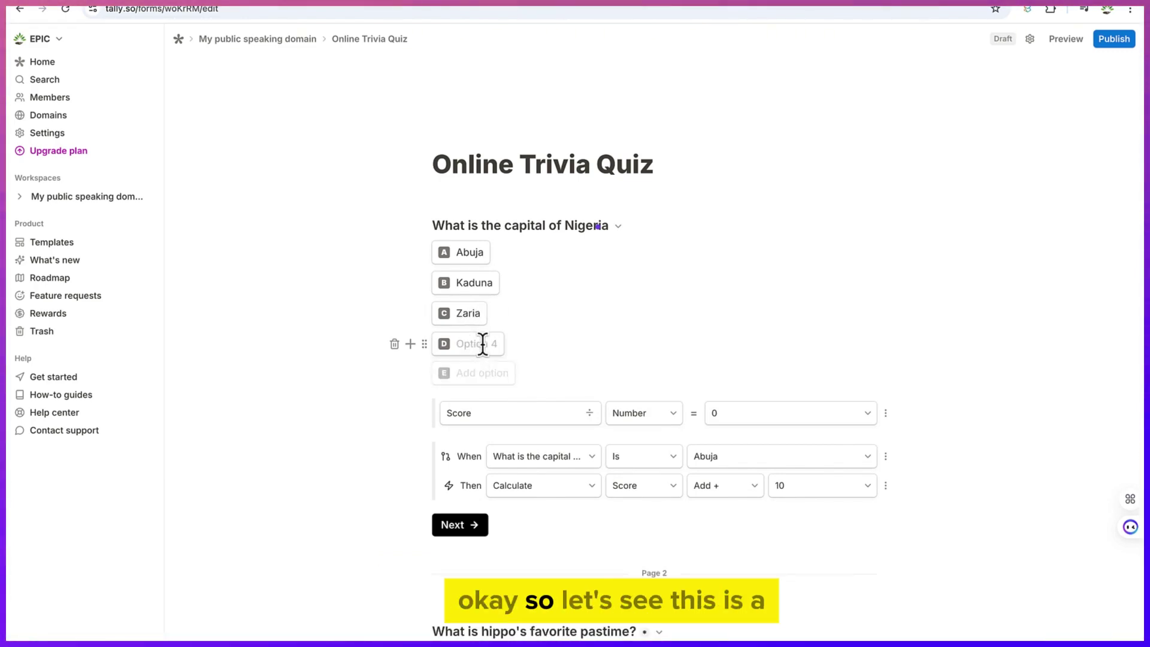
click(394, 344)
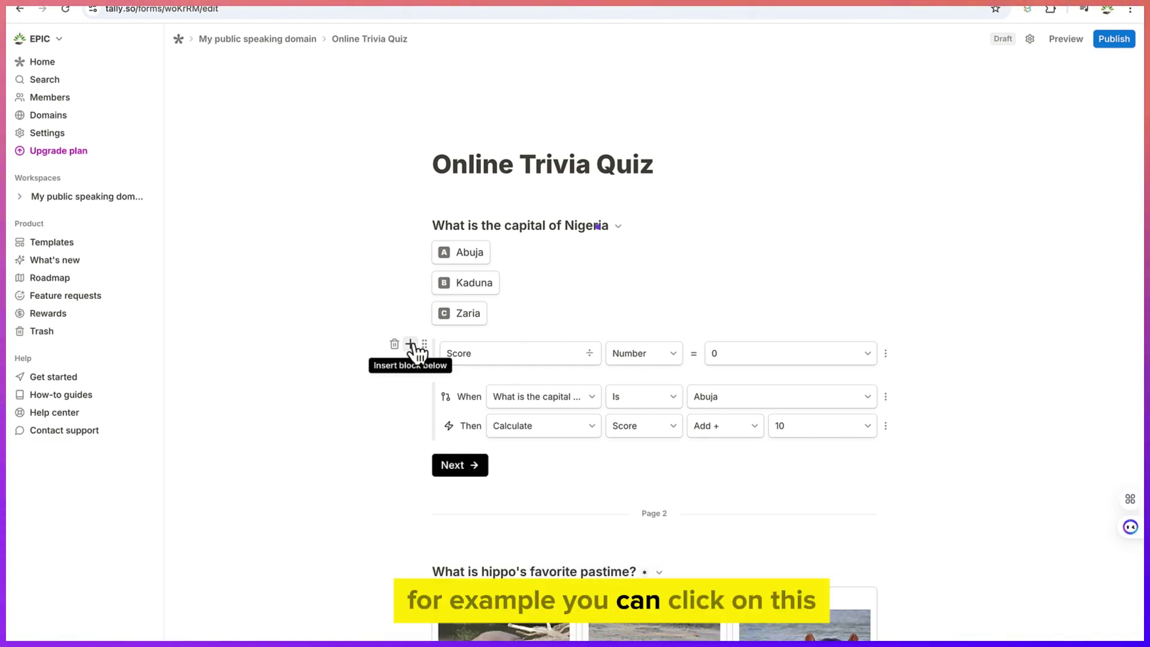
Insert a short-answer question 'What is your name' and drag it above the Nigeria question
click(411, 344)
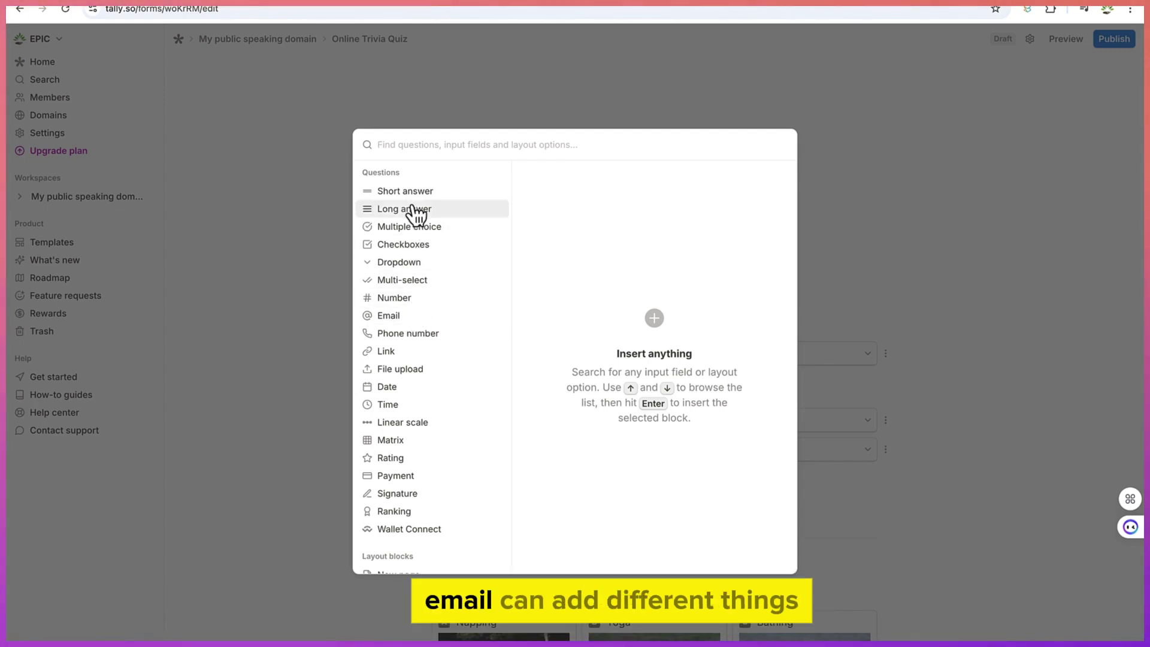
mouse_move(412, 204)
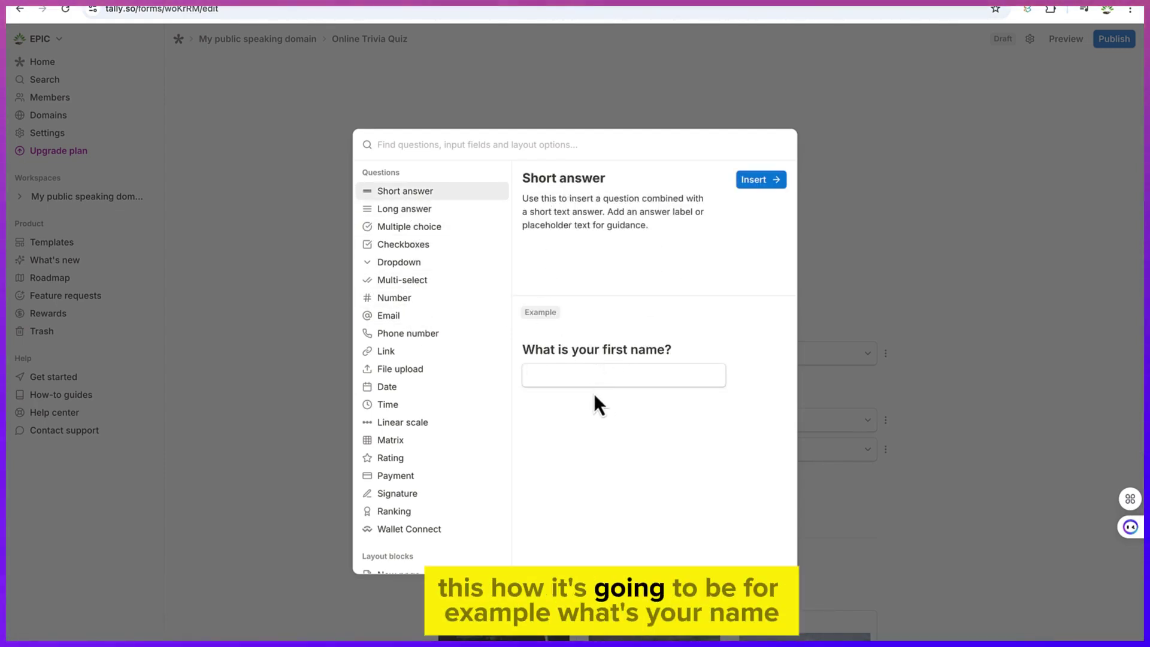
click(759, 181)
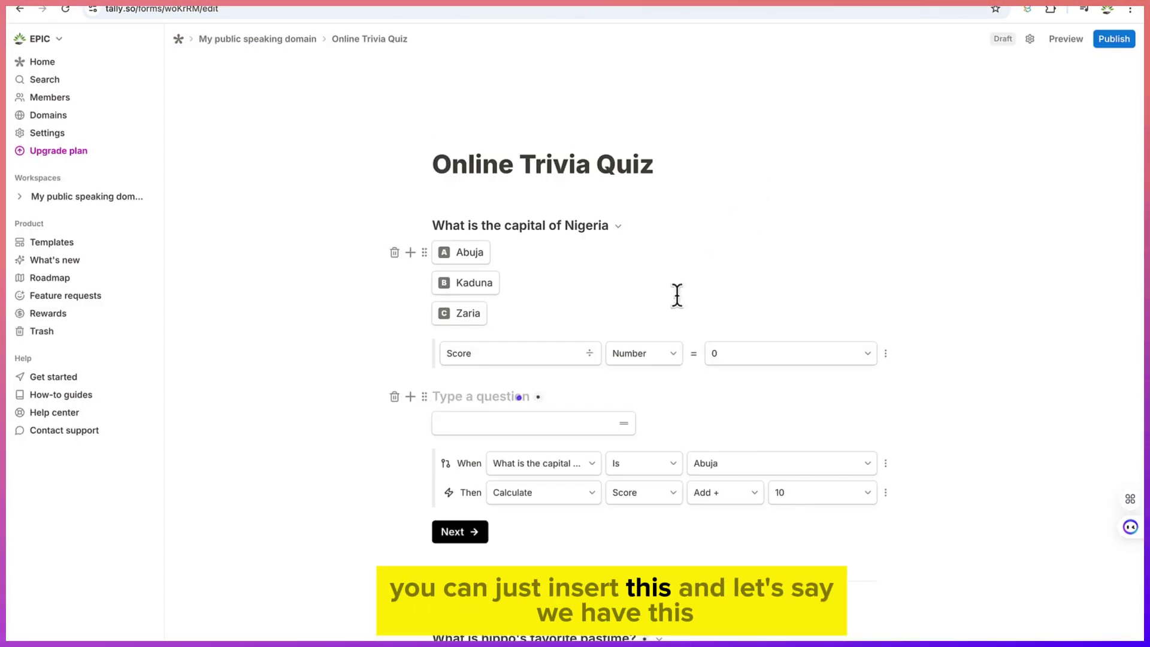
click(510, 422)
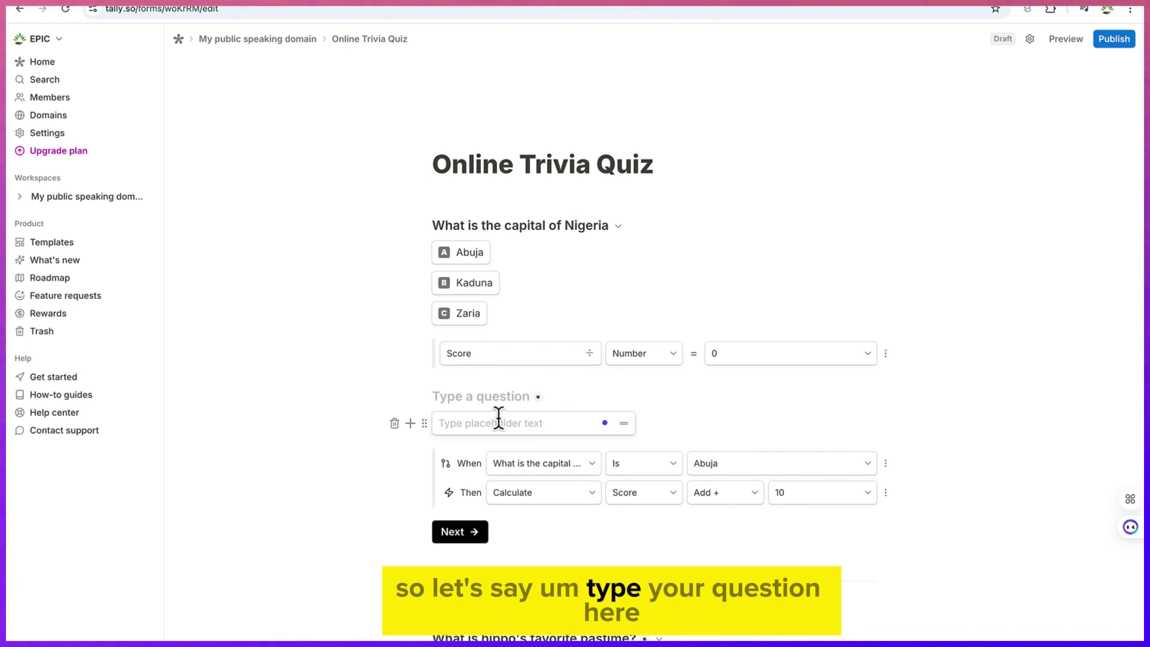
text(What)
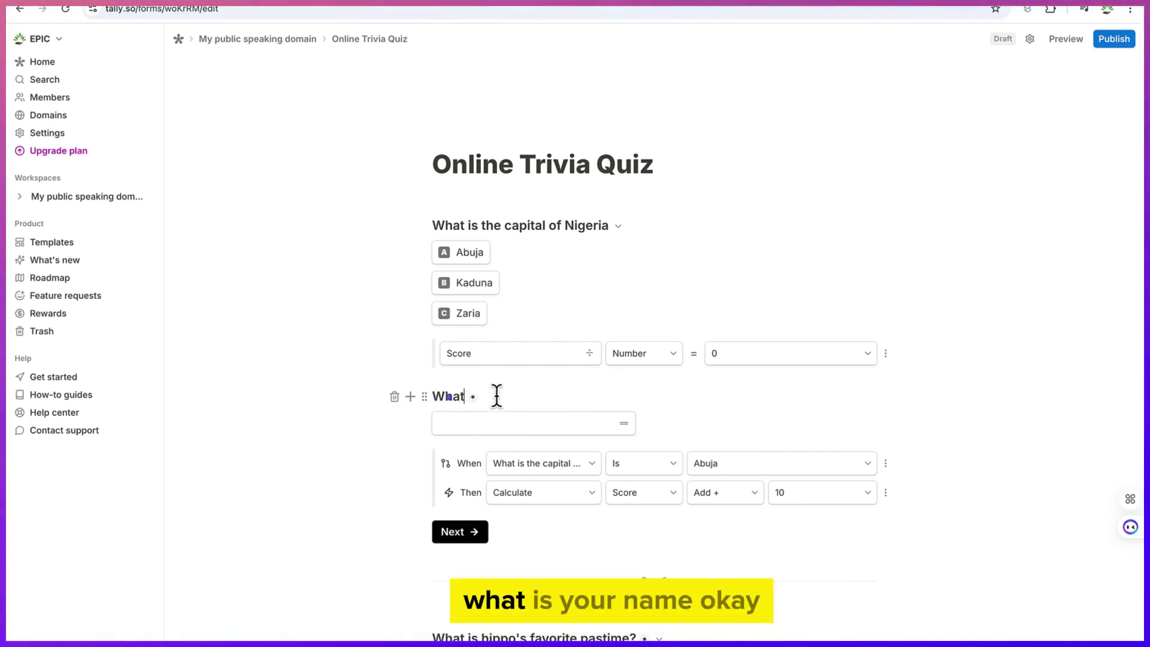
text( is your name)
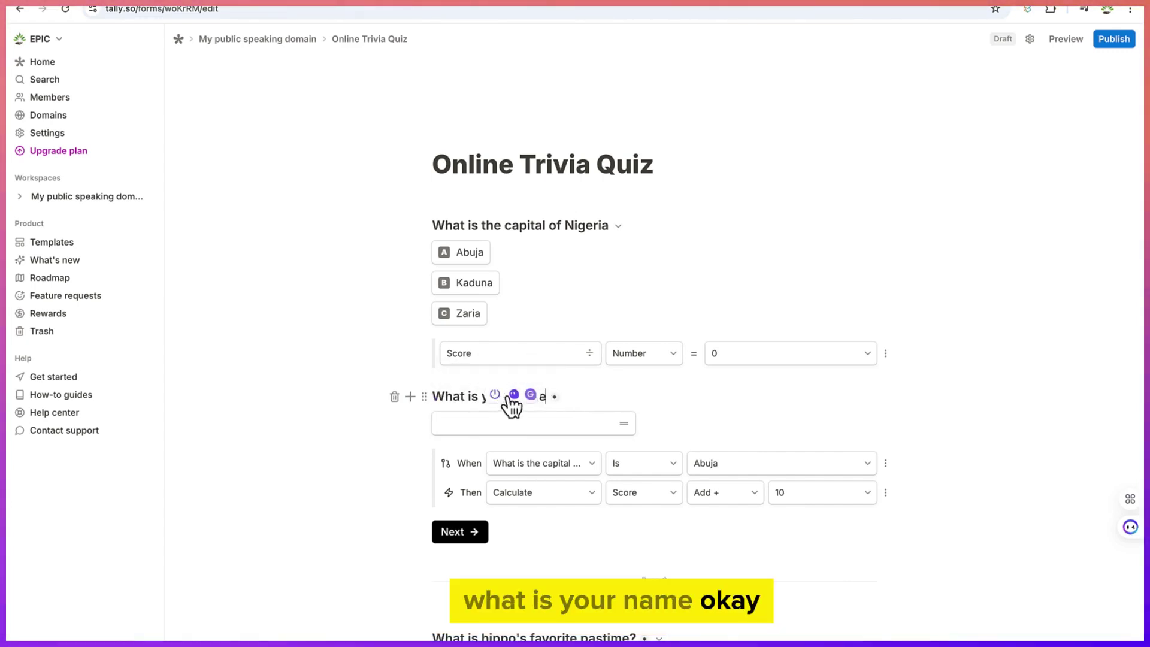
key(Return)
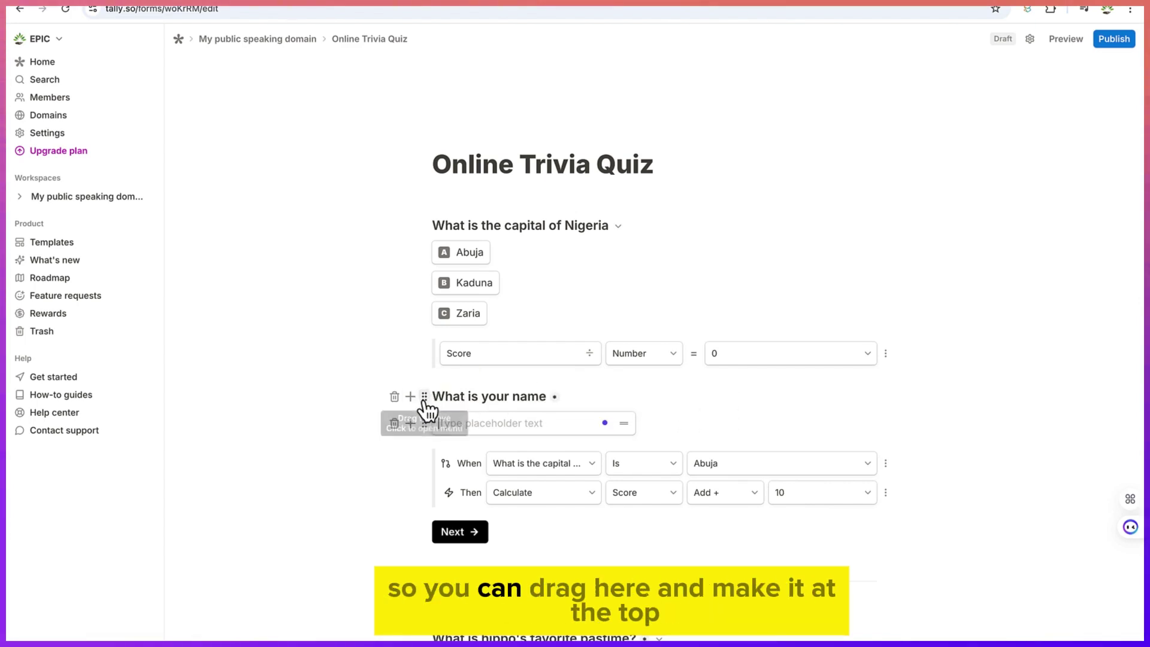
drag(424, 400, 431, 196)
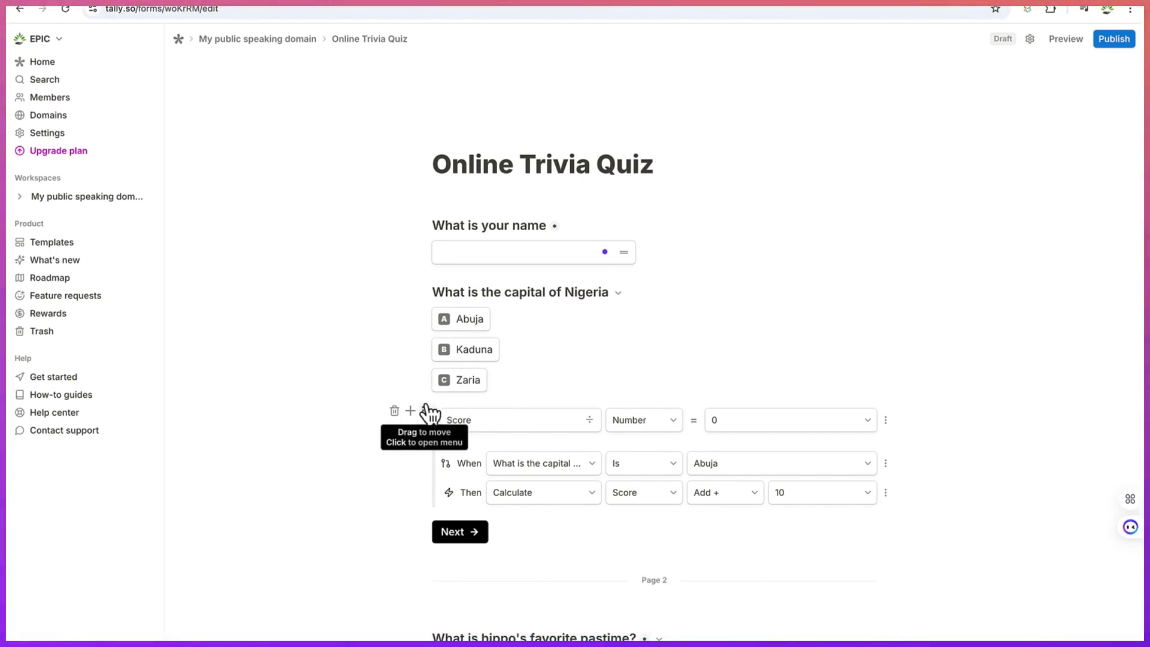
Add a multiple-choice question 'Which colour is the symbol for peace' with options White and Black
click(410, 413)
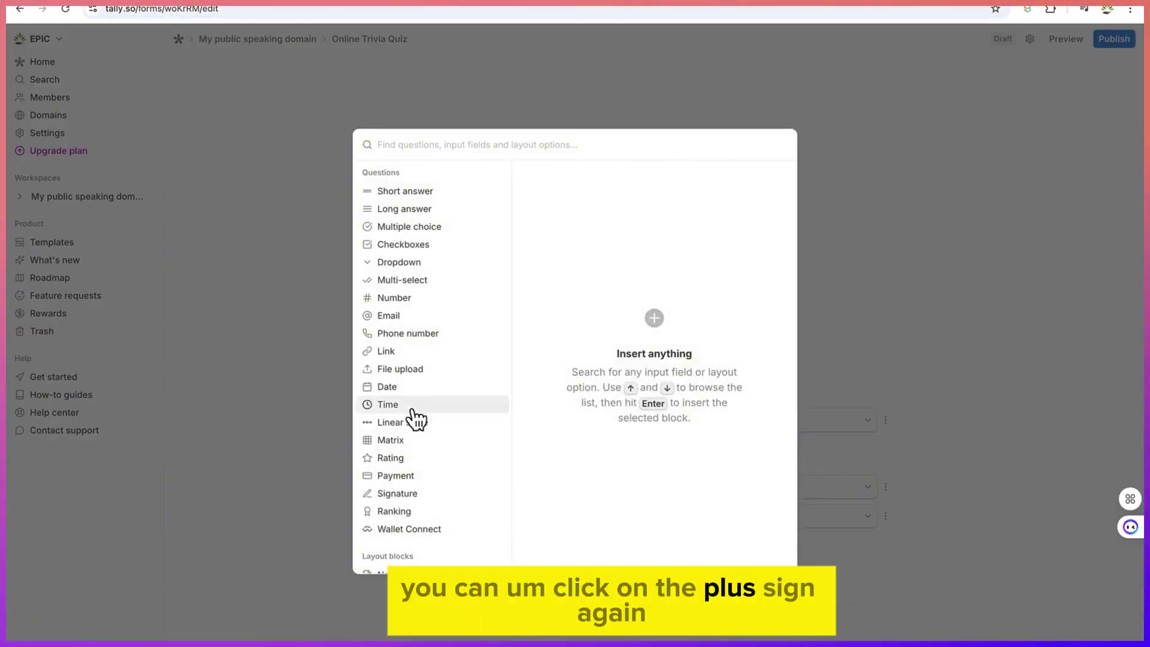
mouse_move(426, 231)
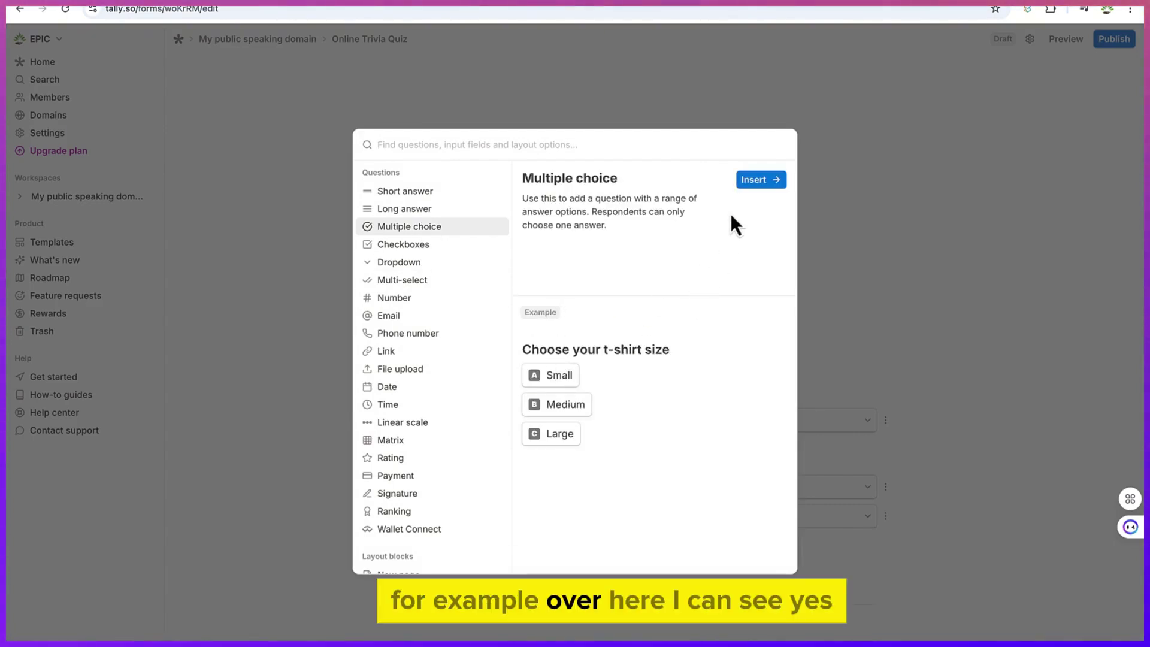
click(753, 181)
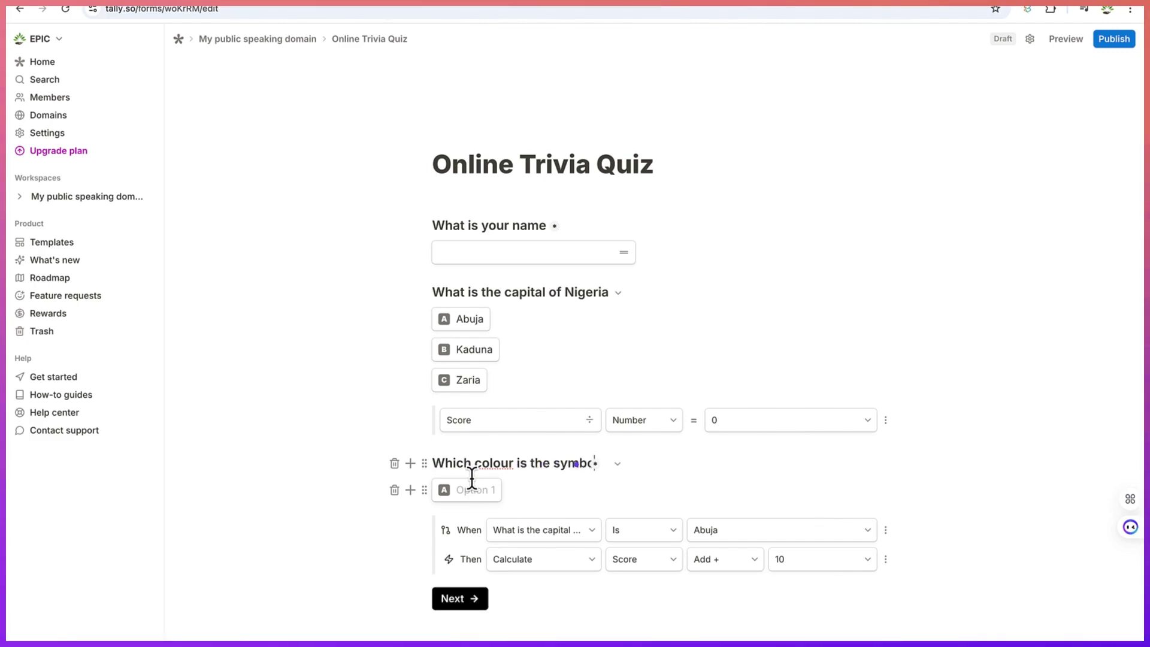
text(l for peace)
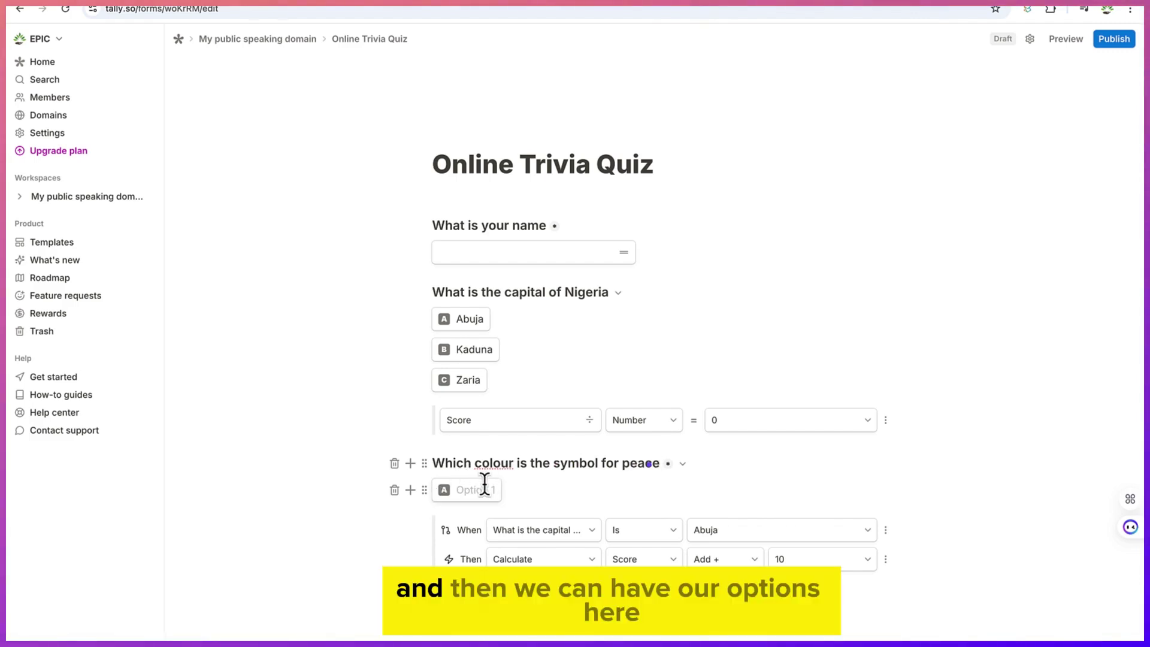
click(484, 483)
text(White)
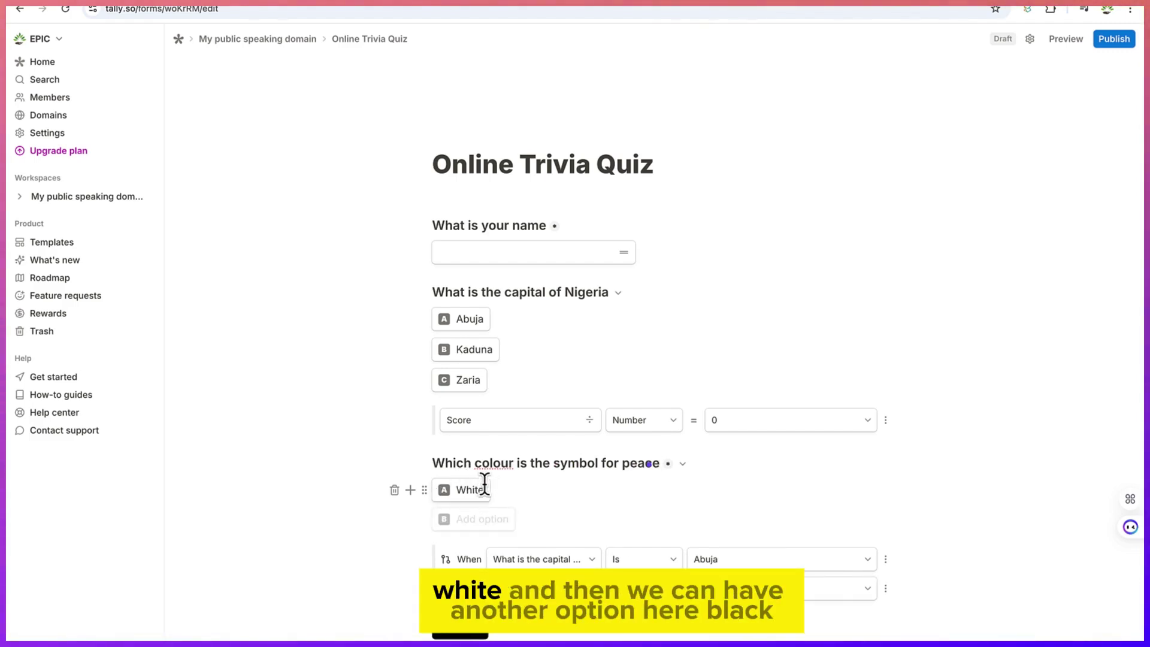
key(Return)
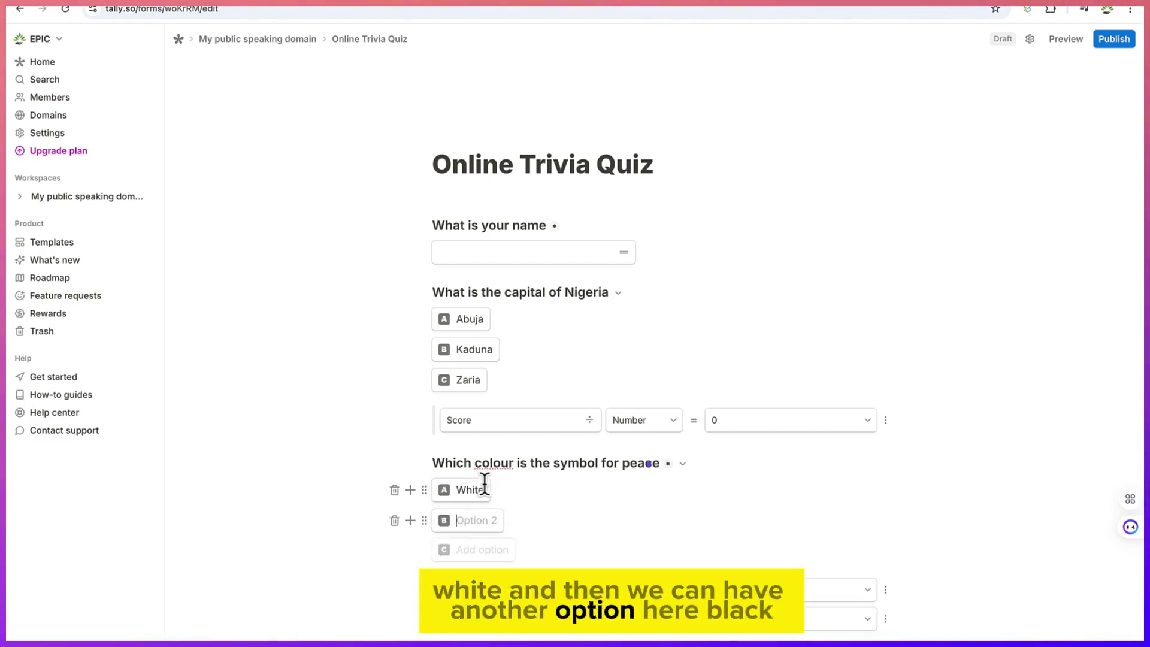
text(Black)
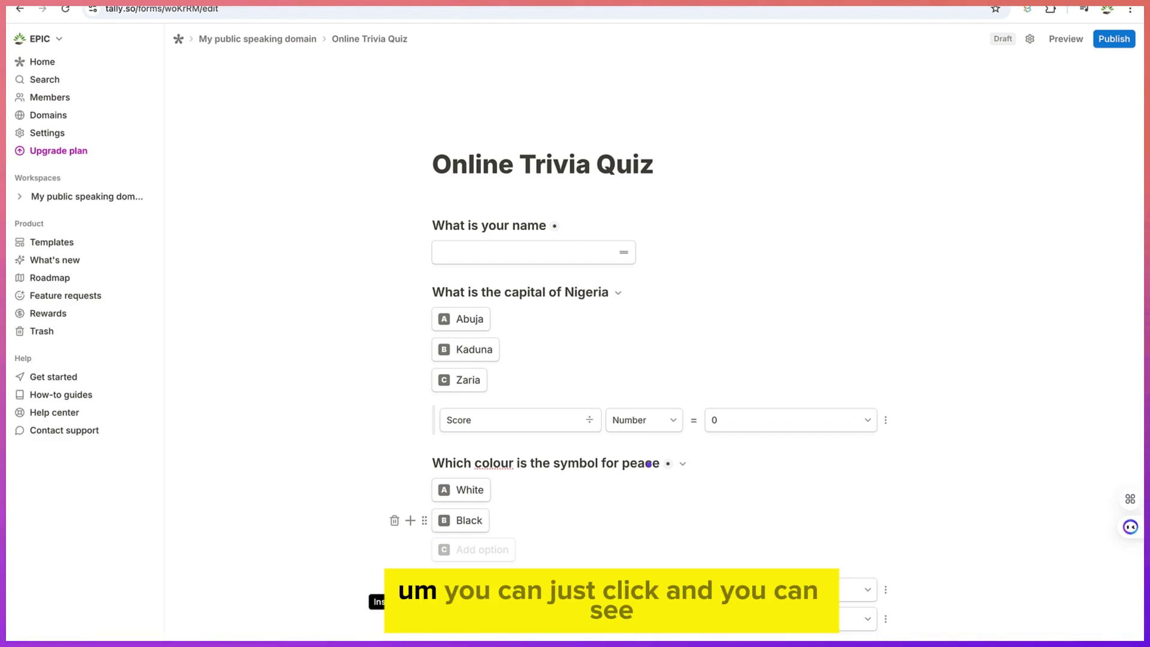
Insert a Checkboxes question 'Which of the following defines you?' with options African, Asian, Australian
click(410, 584)
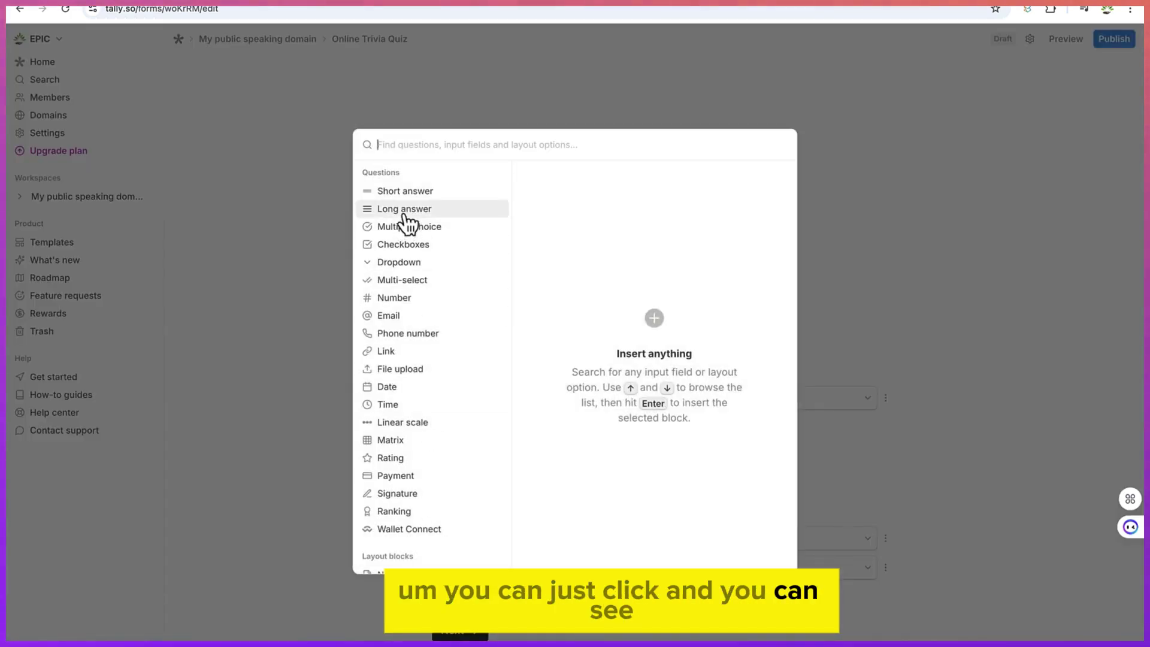
click(422, 245)
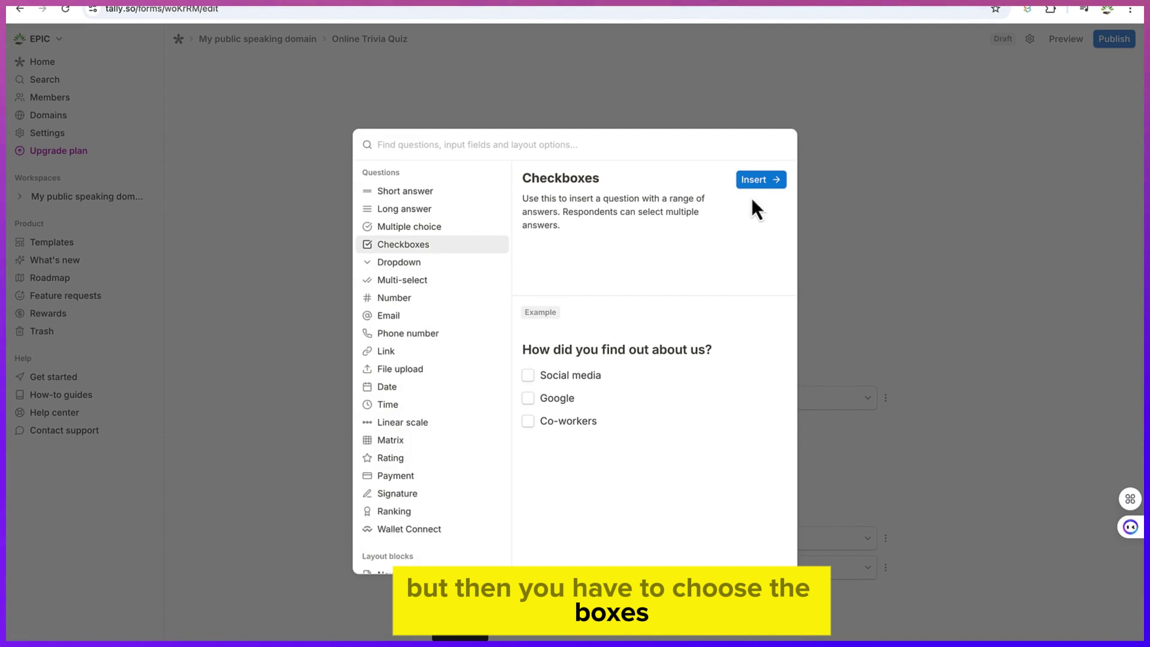
click(768, 181)
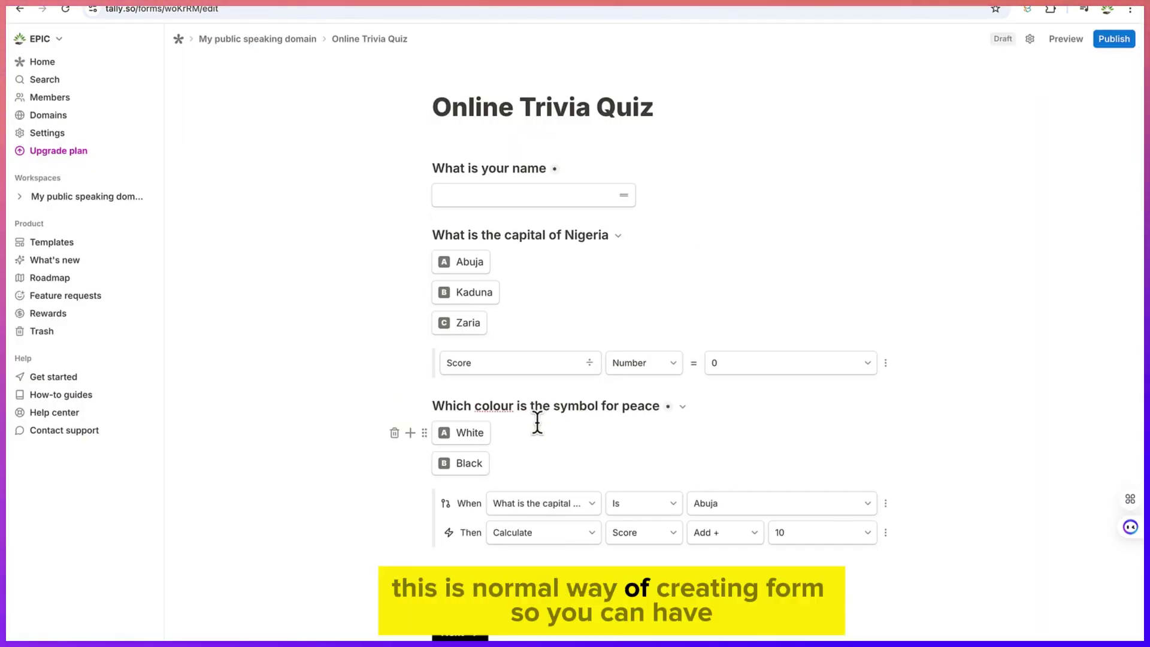
scroll(538, 423, down, 1)
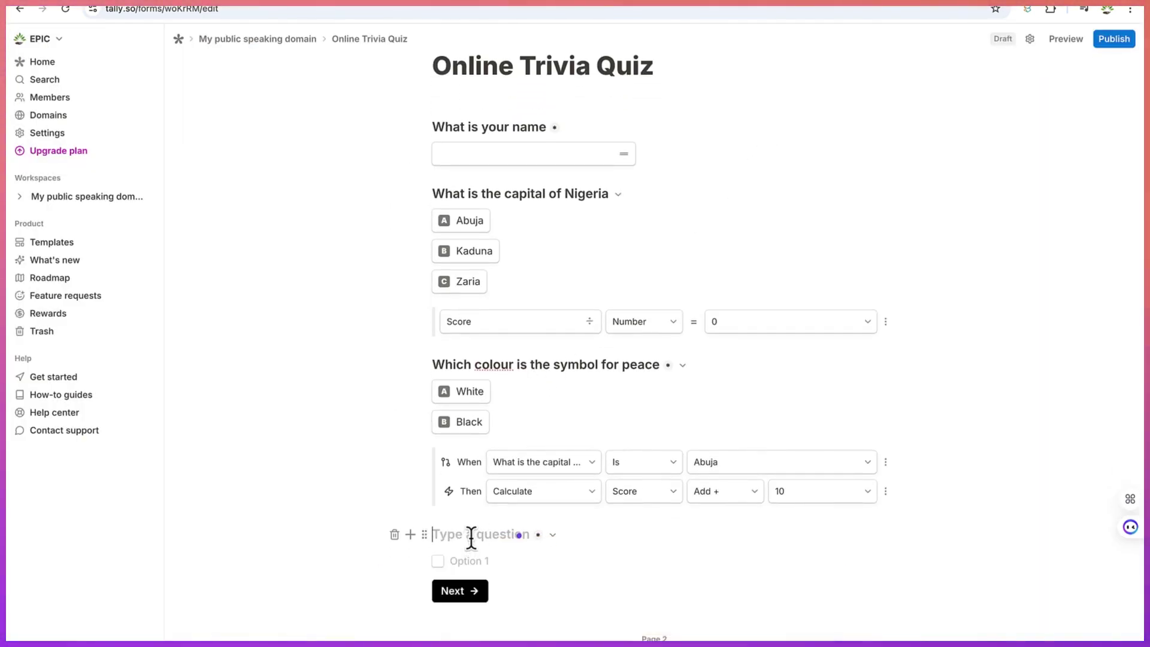
text(Which)
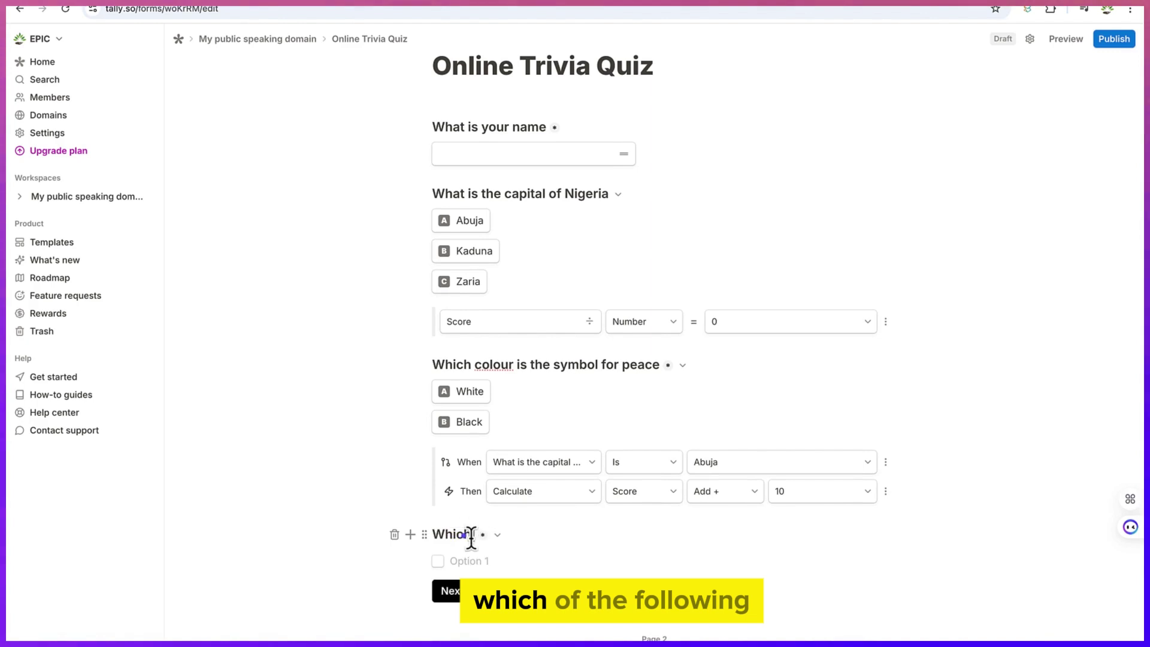
text( of the fo)
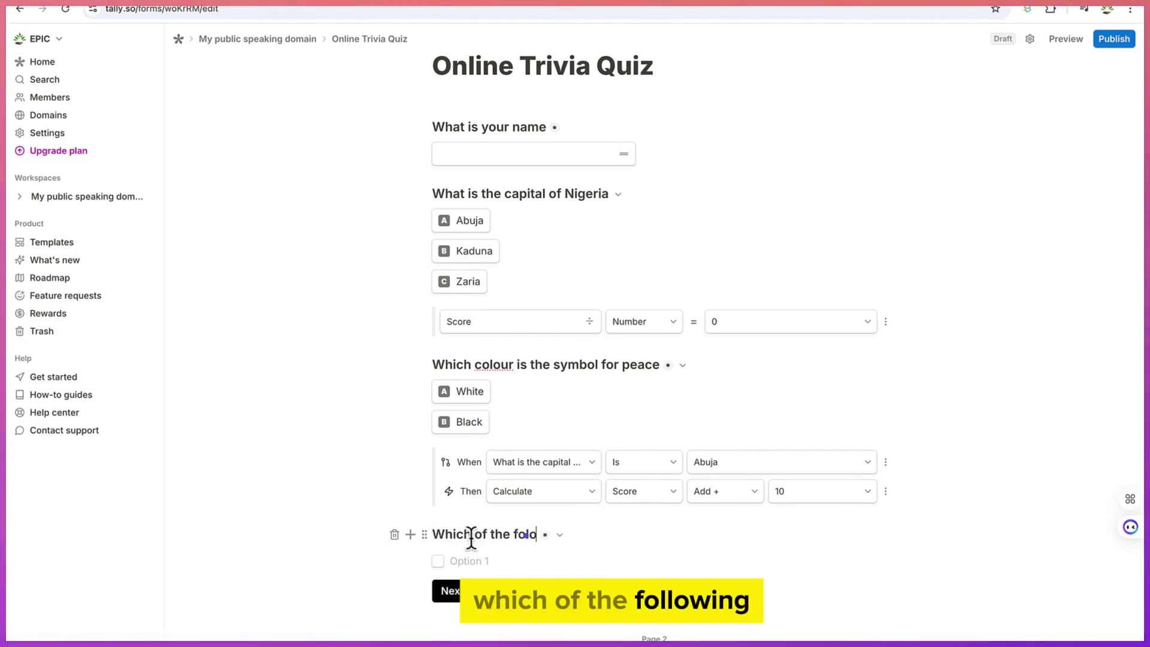
text(llowi)
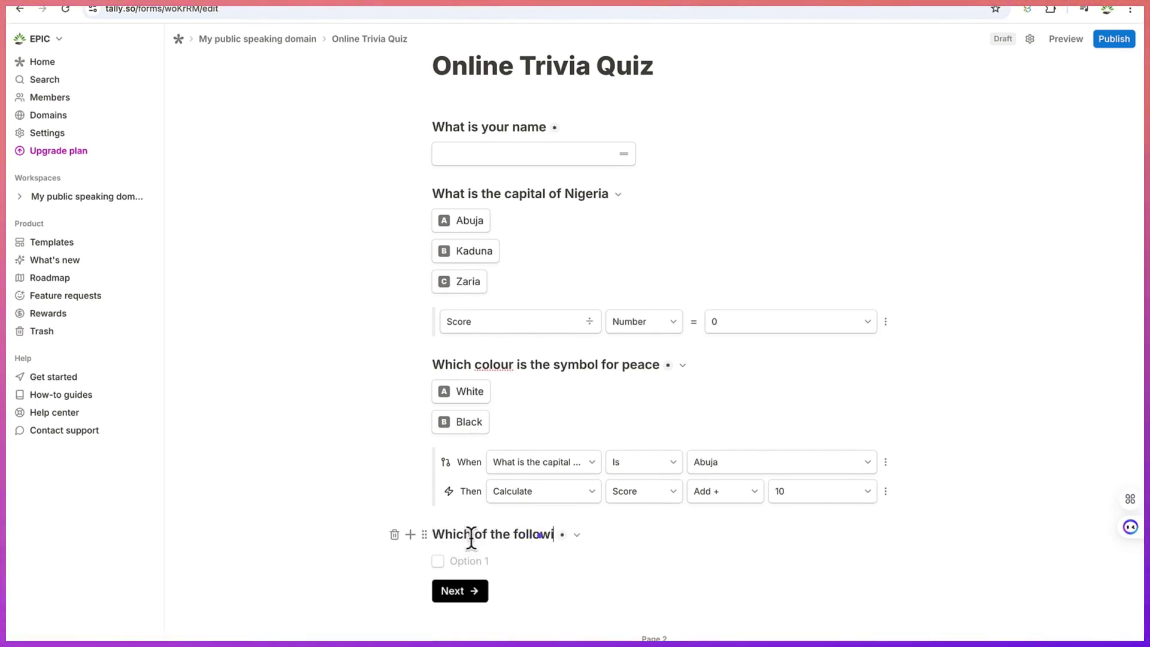
text(ng defines you?)
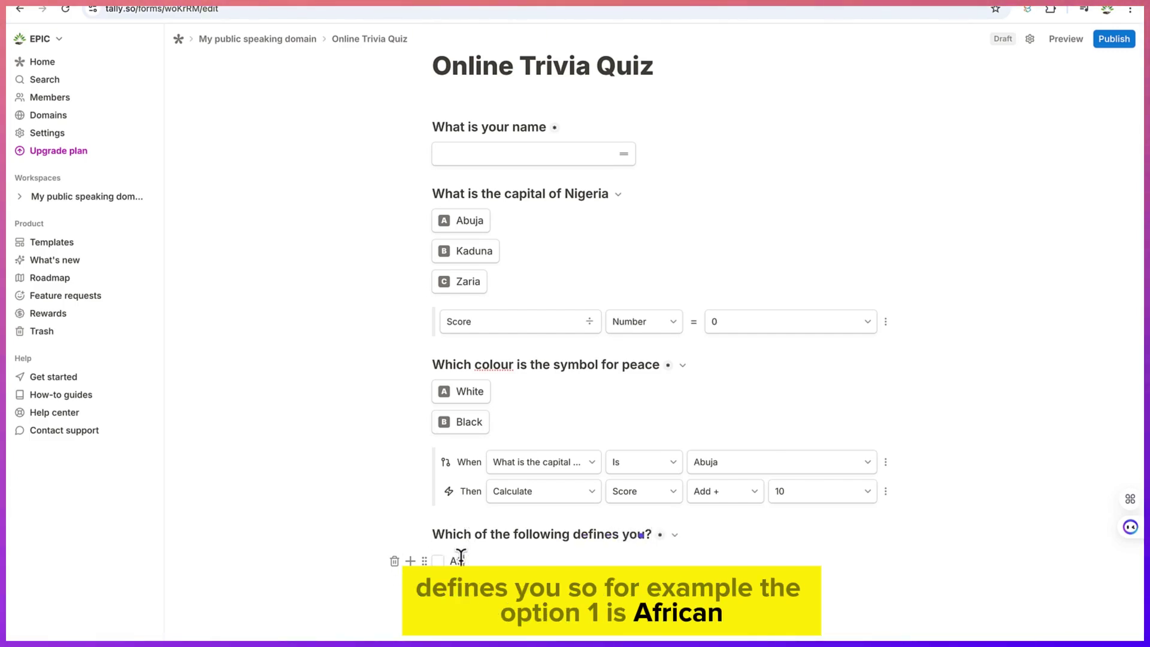
key(Return)
text(Asian)
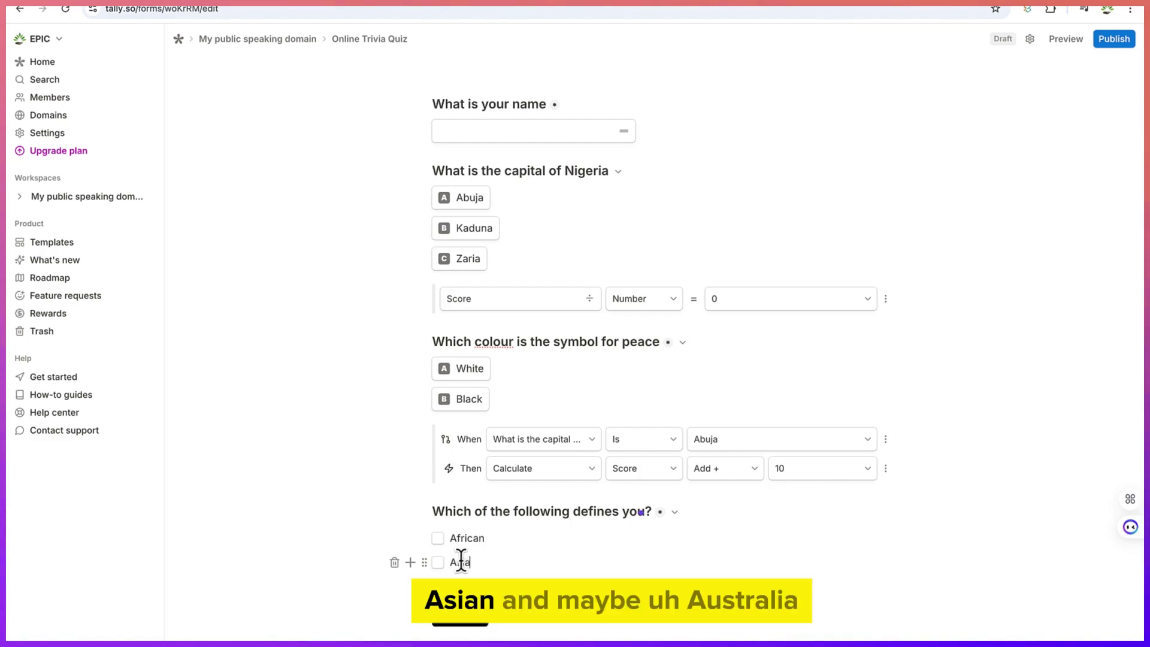
key(Return)
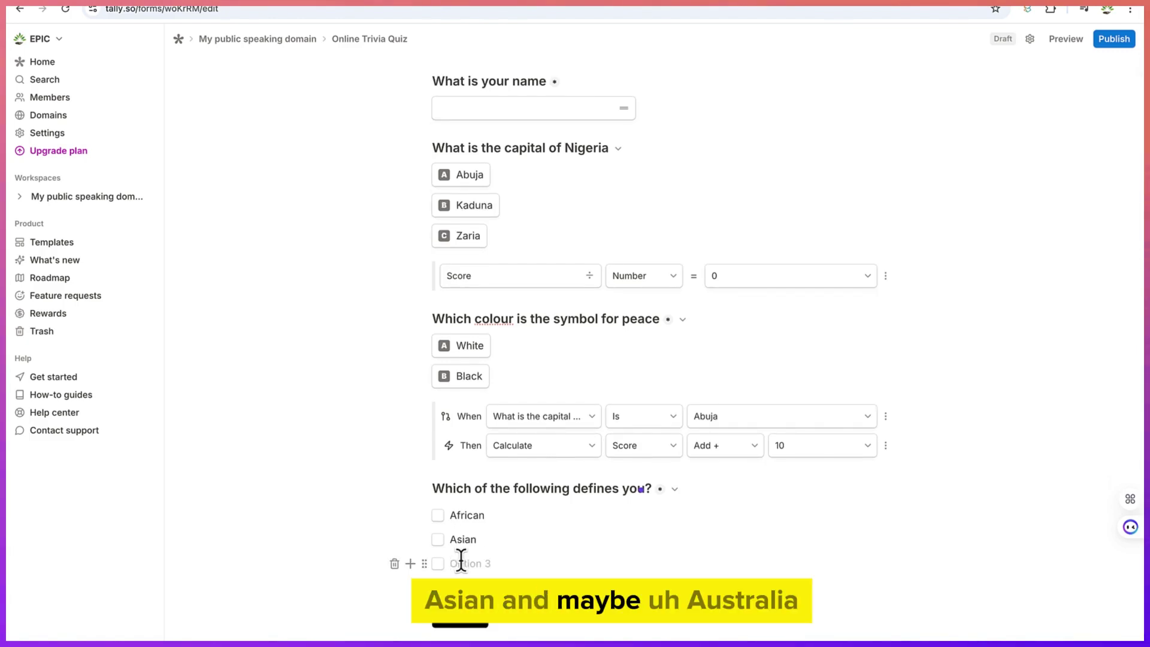
text(Australian)
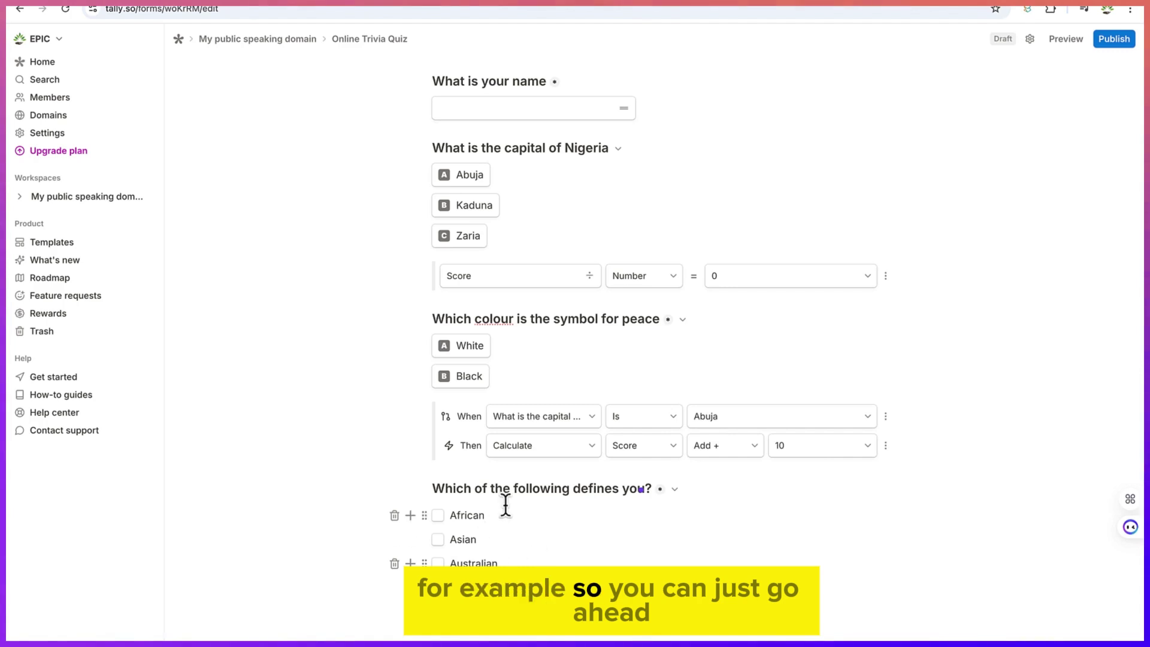
scroll(533, 264, up, 2)
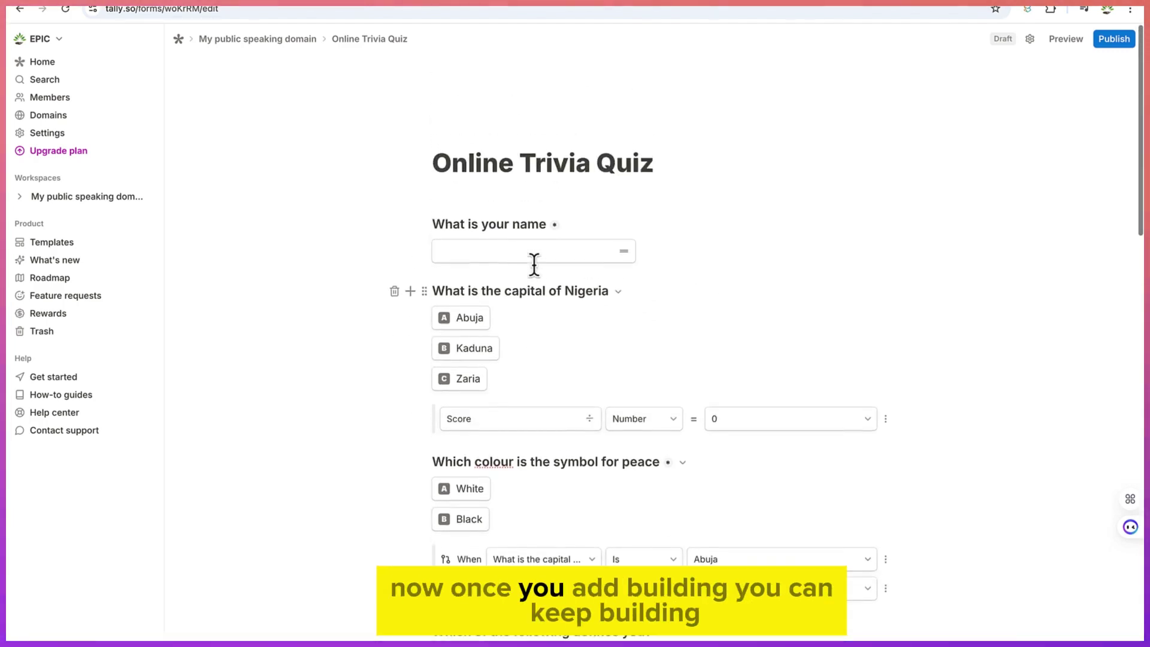
scroll(534, 264, down, 8)
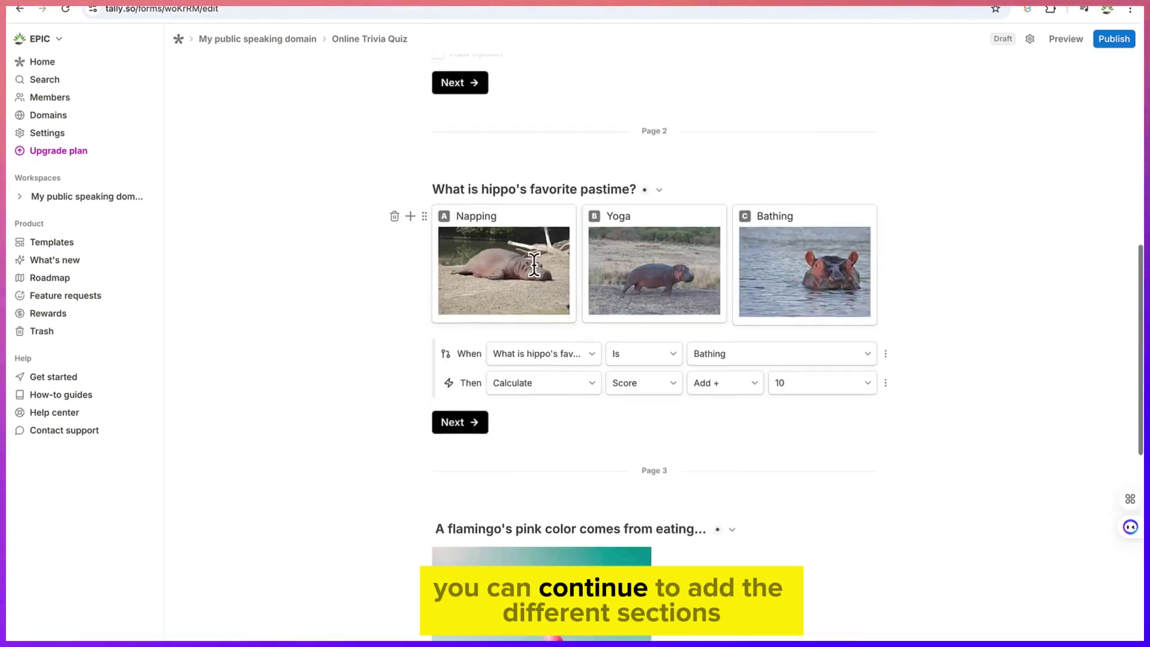
scroll(534, 264, up, 1)
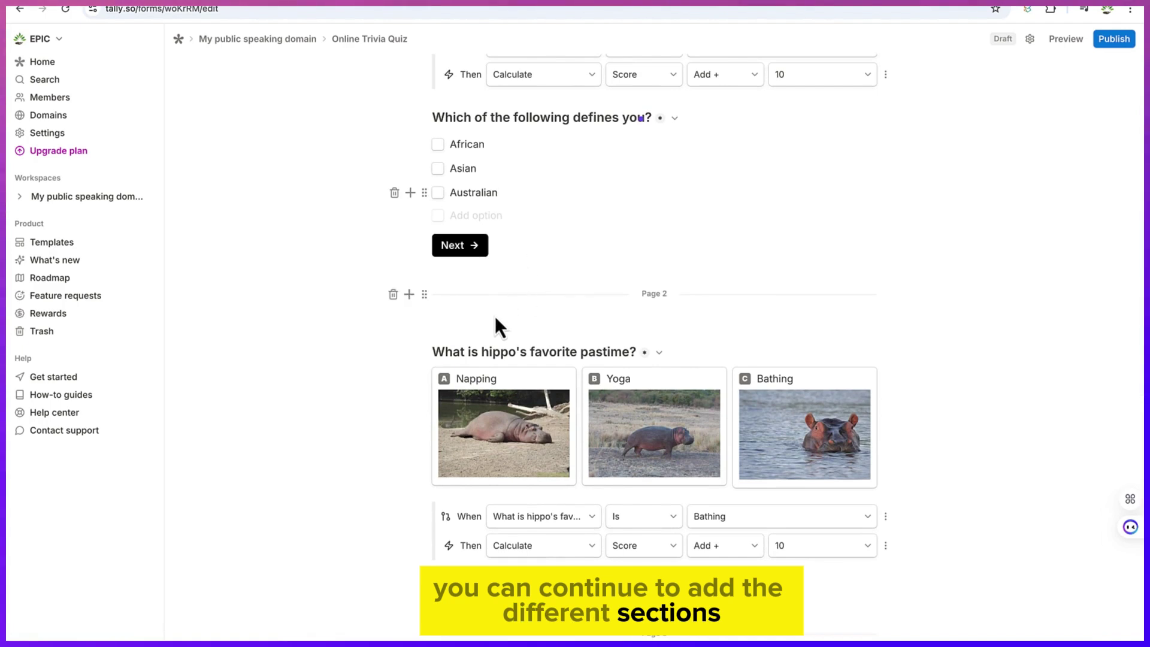
scroll(534, 123, up, 9)
scroll(534, 117, down, 8)
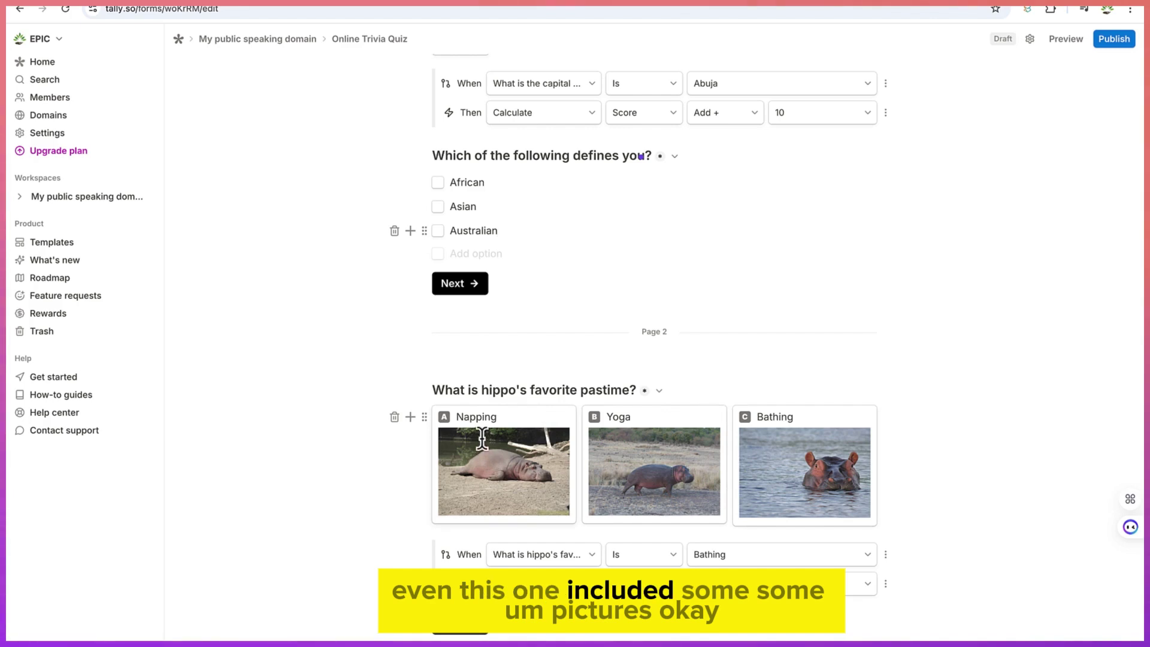
scroll(485, 449, down, 5)
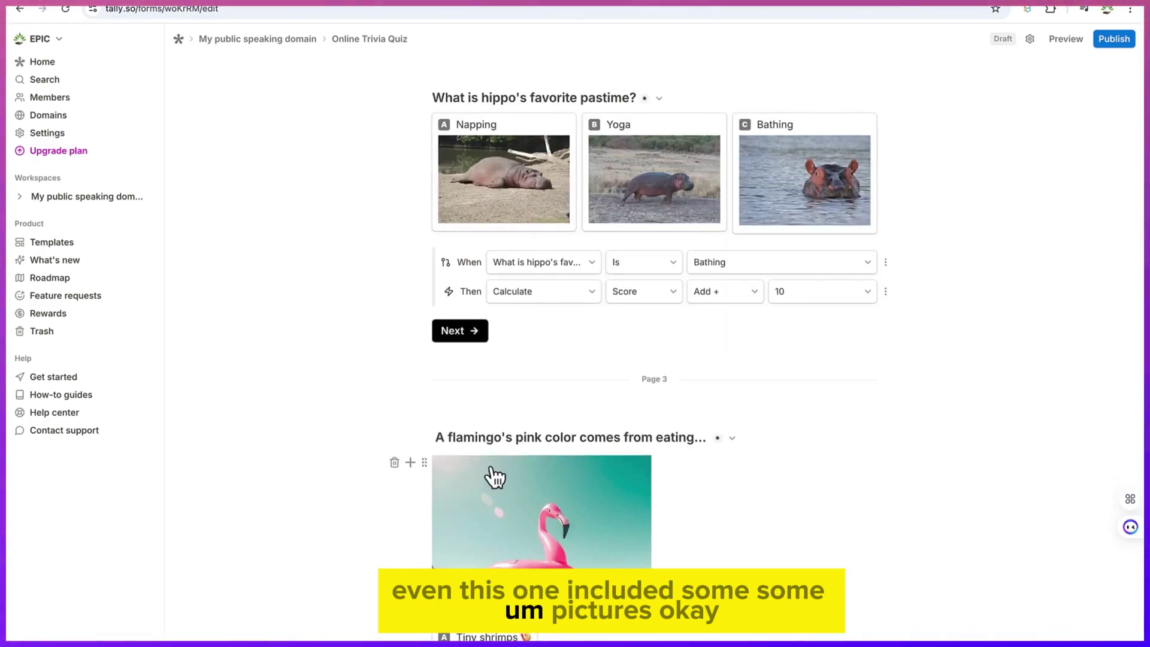
scroll(488, 470, down, 4)
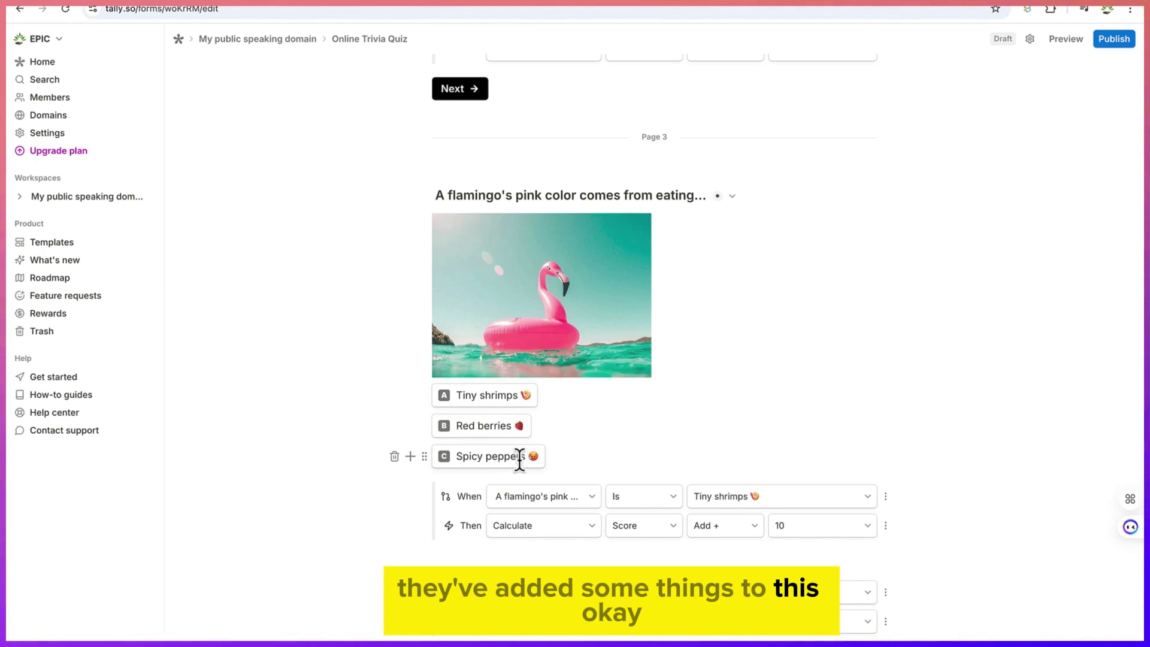
scroll(519, 460, down, 5)
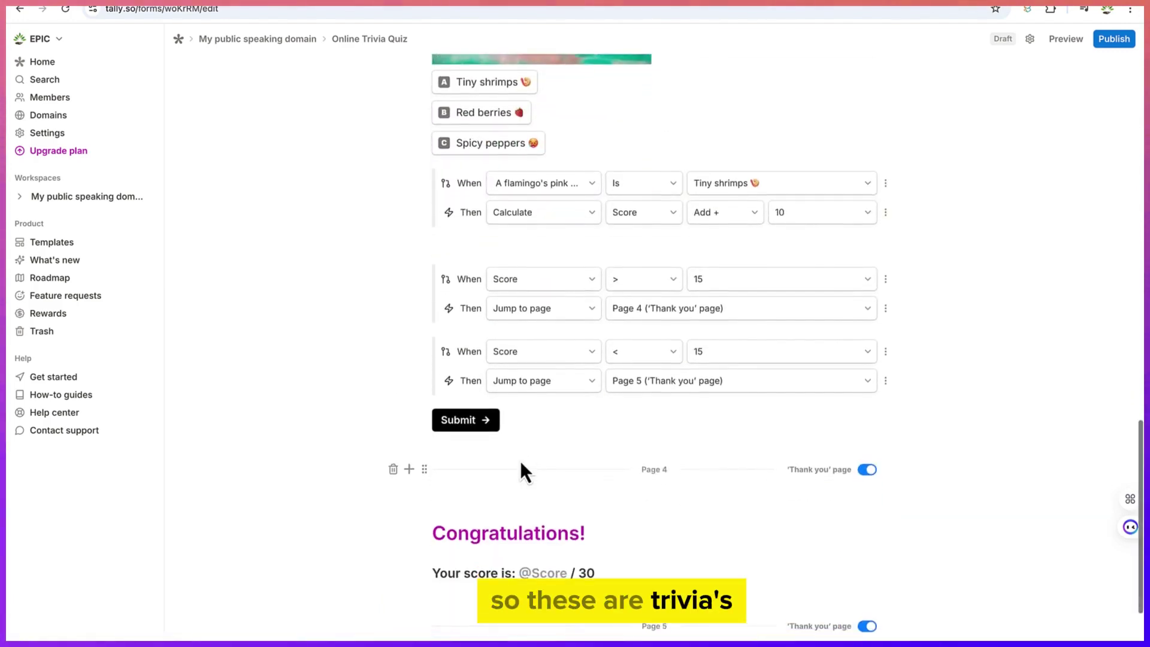
scroll(520, 461, down, 3)
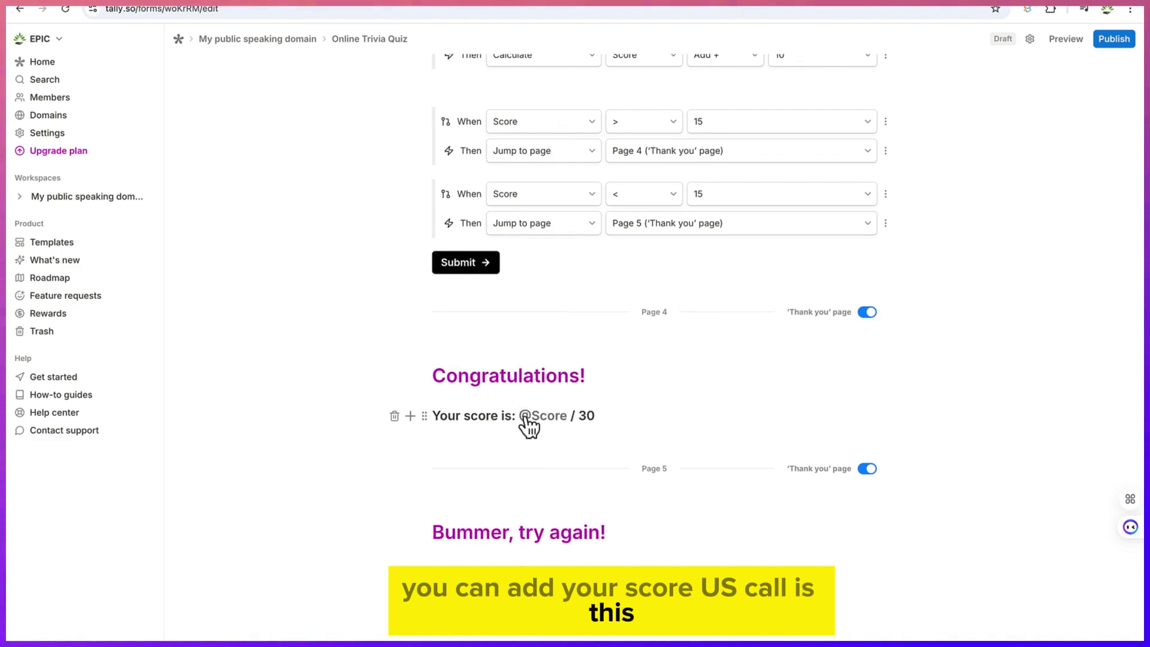
scroll(530, 425, up, 7)
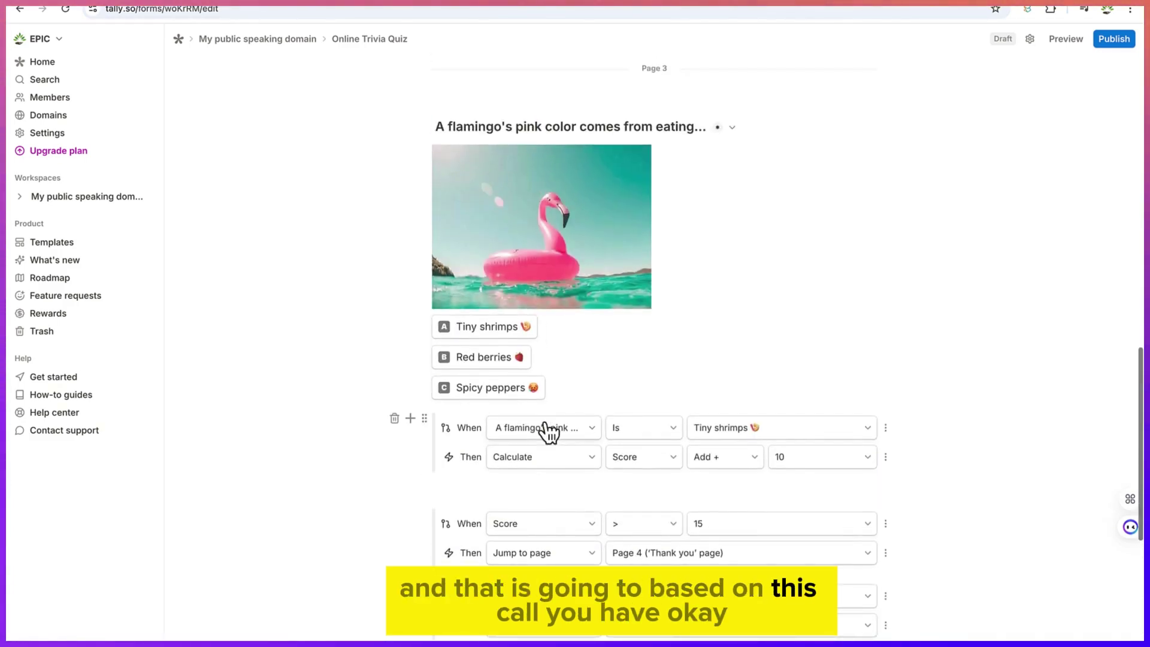
scroll(548, 430, up, 8)
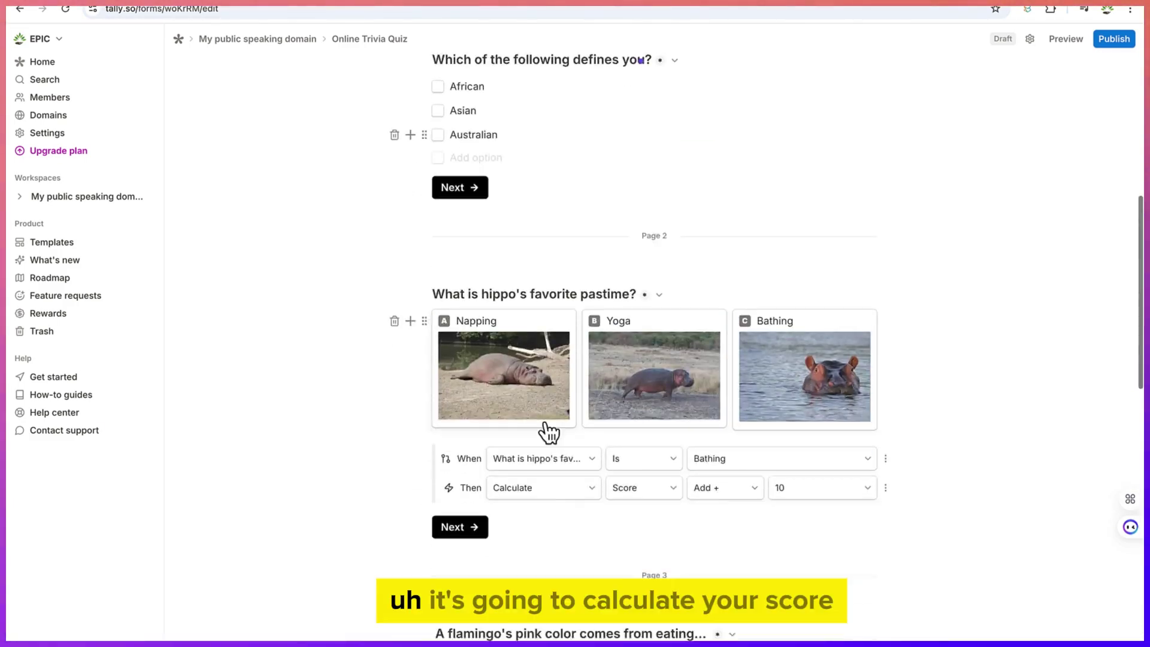
scroll(548, 431, down, 5)
scroll(547, 431, up, 4)
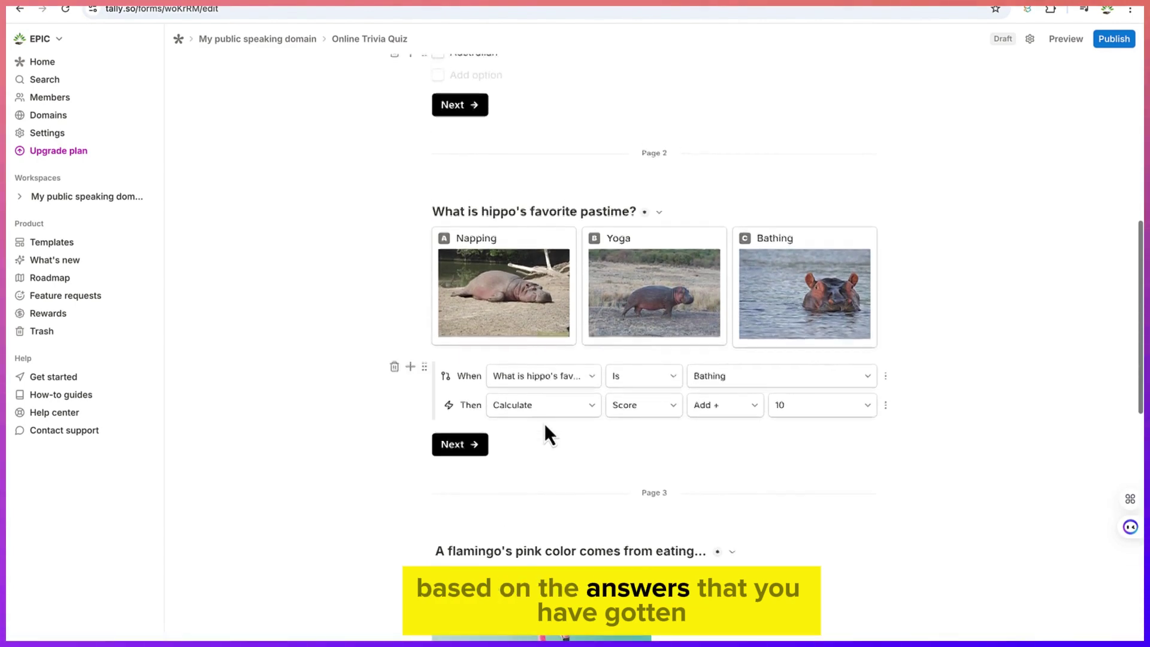
scroll(544, 423, up, 3)
scroll(542, 413, down, 2)
scroll(544, 431, up, 6)
scroll(539, 423, down, 6)
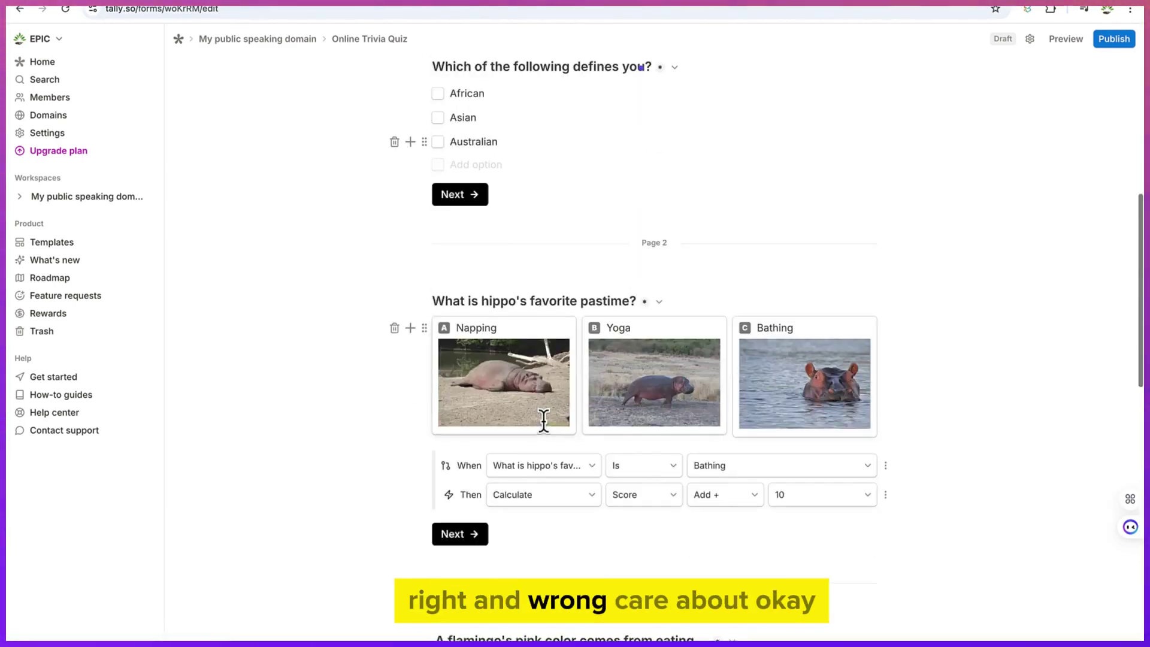
scroll(543, 419, up, 5)
scroll(545, 423, down, 18)
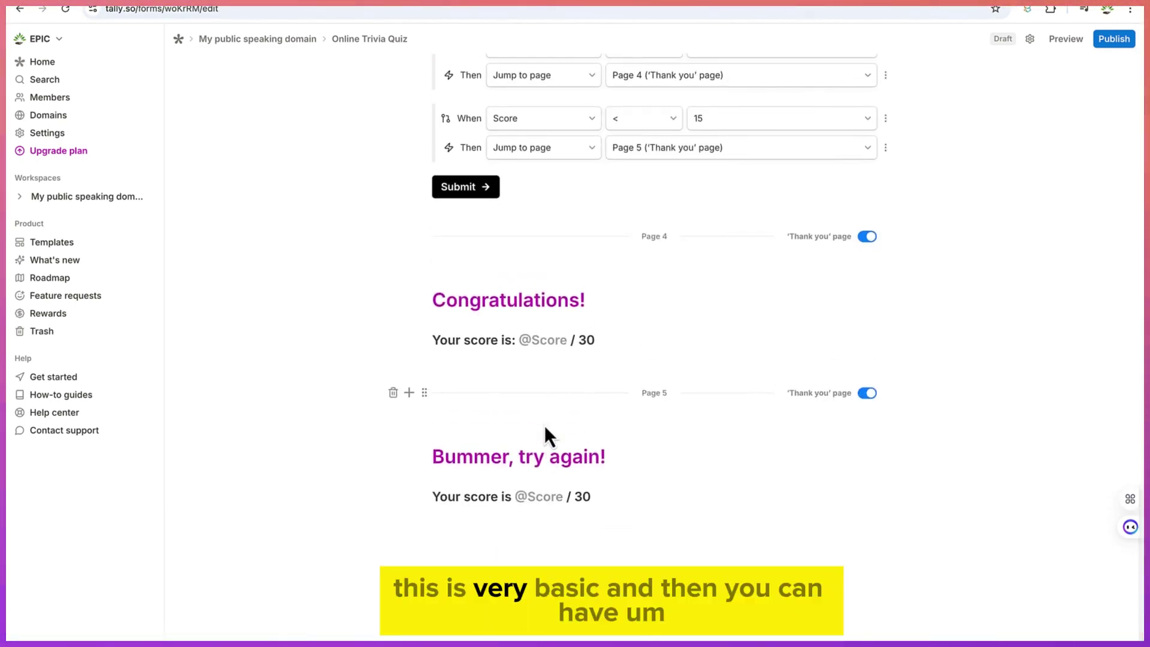
scroll(545, 426, up, 1)
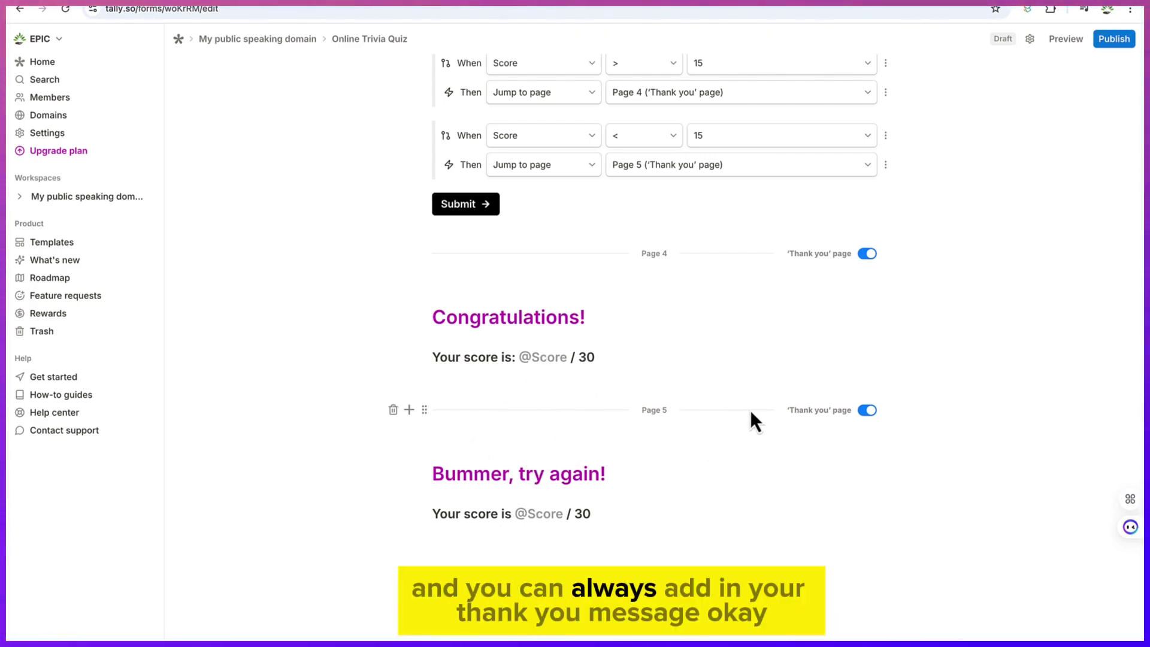
mouse_move(816, 418)
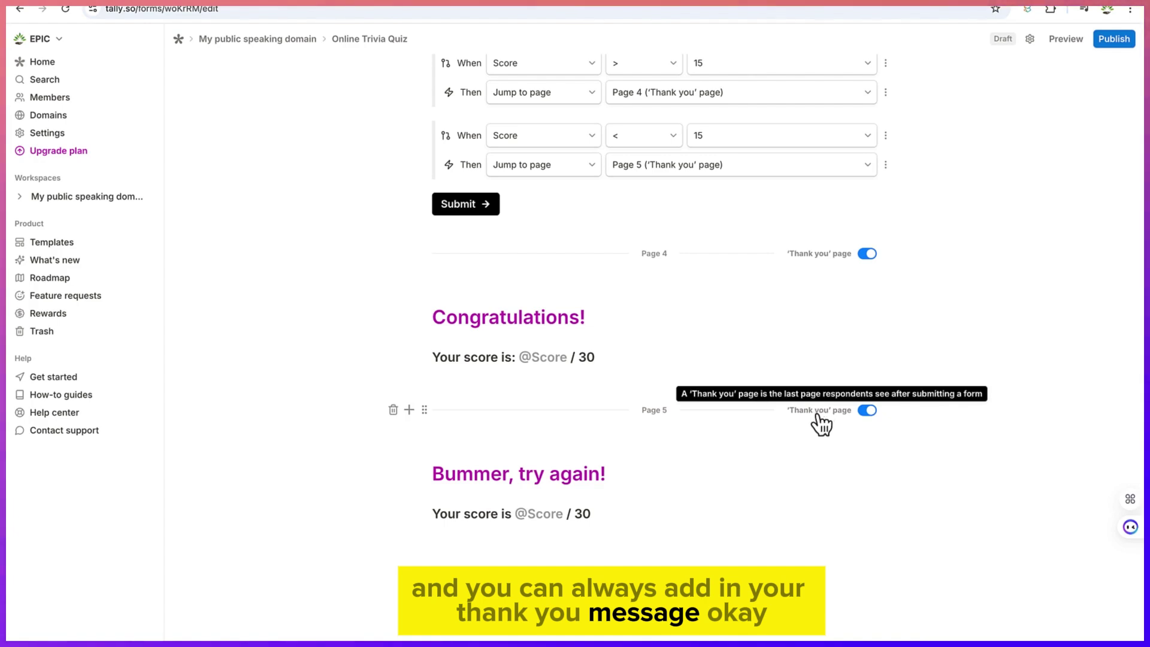
click(866, 411)
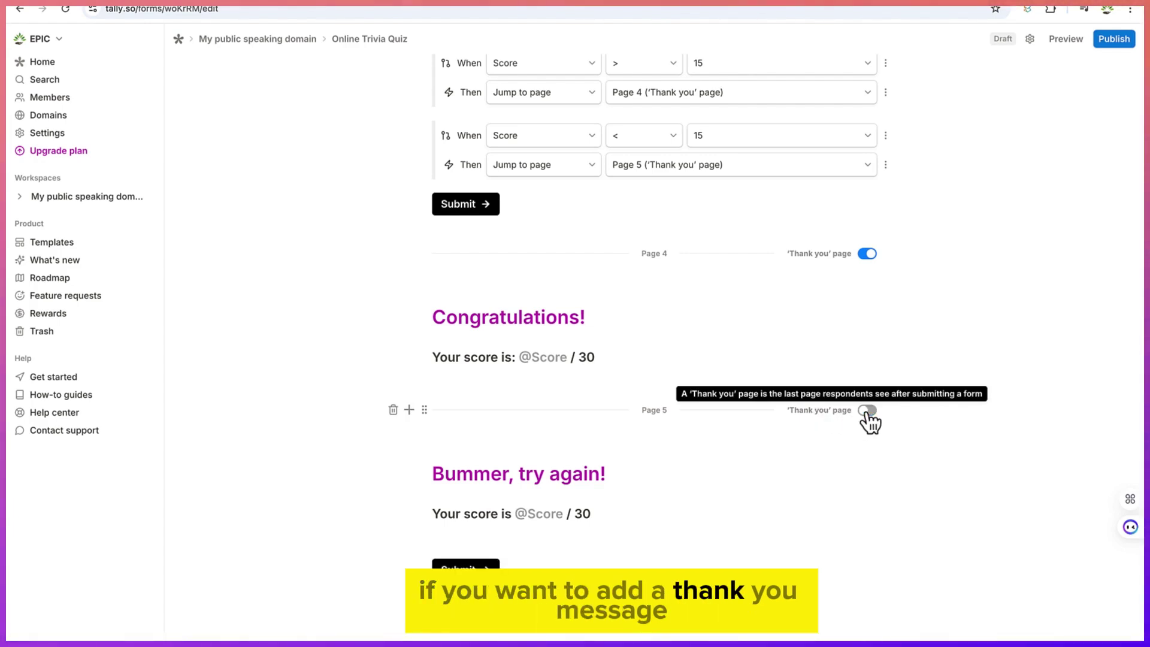
click(867, 411)
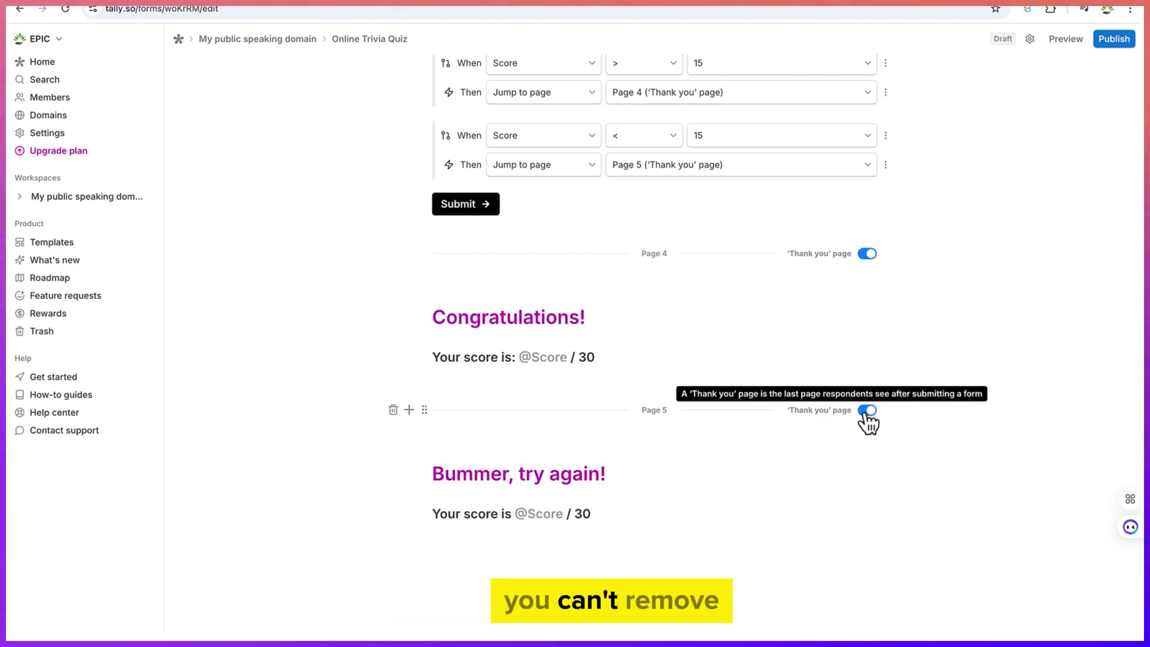
scroll(623, 403, up, 2)
Relabel the submit button 'Submit your work' and preview the quiz
scroll(621, 393, up, 2)
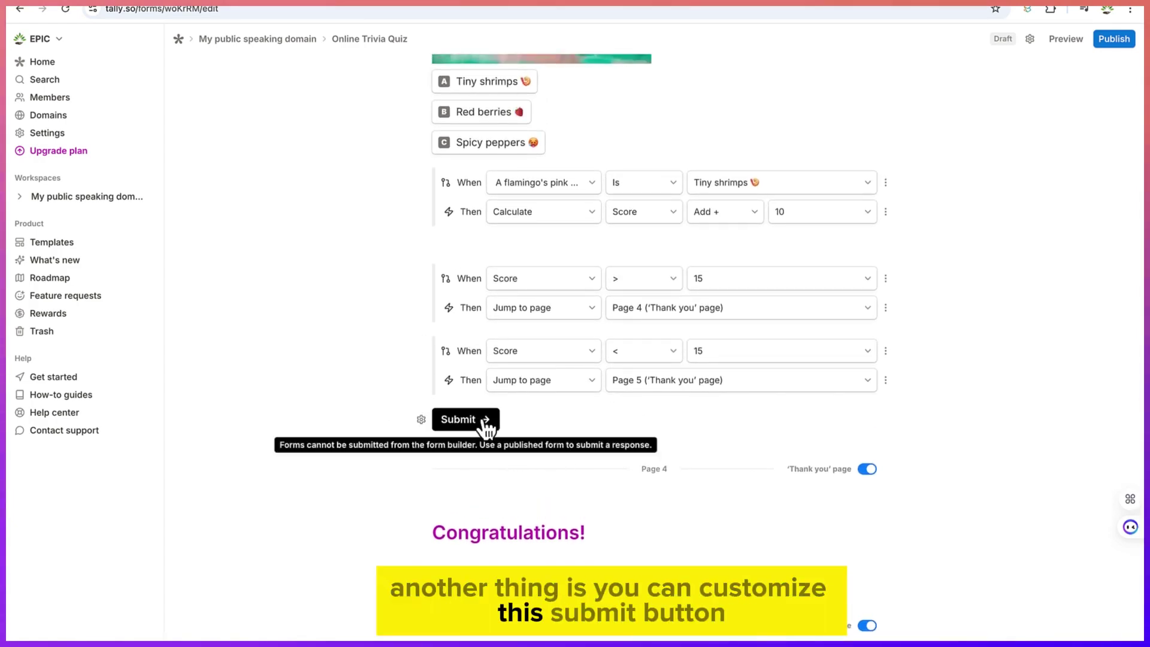
click(484, 422)
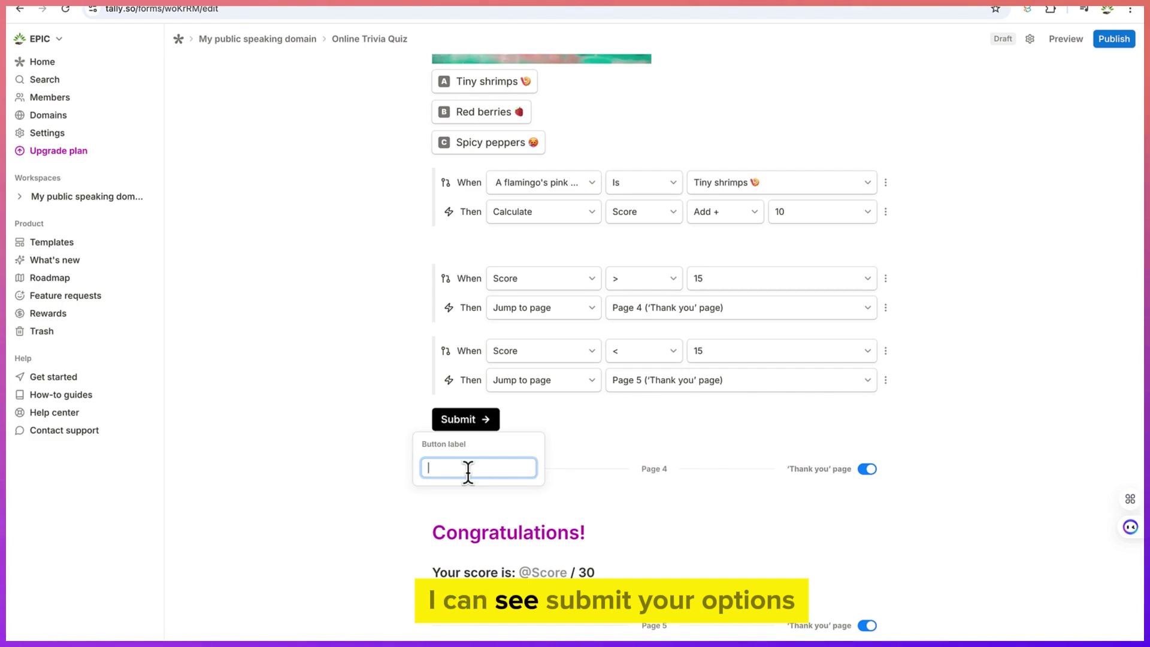
text(Submit )
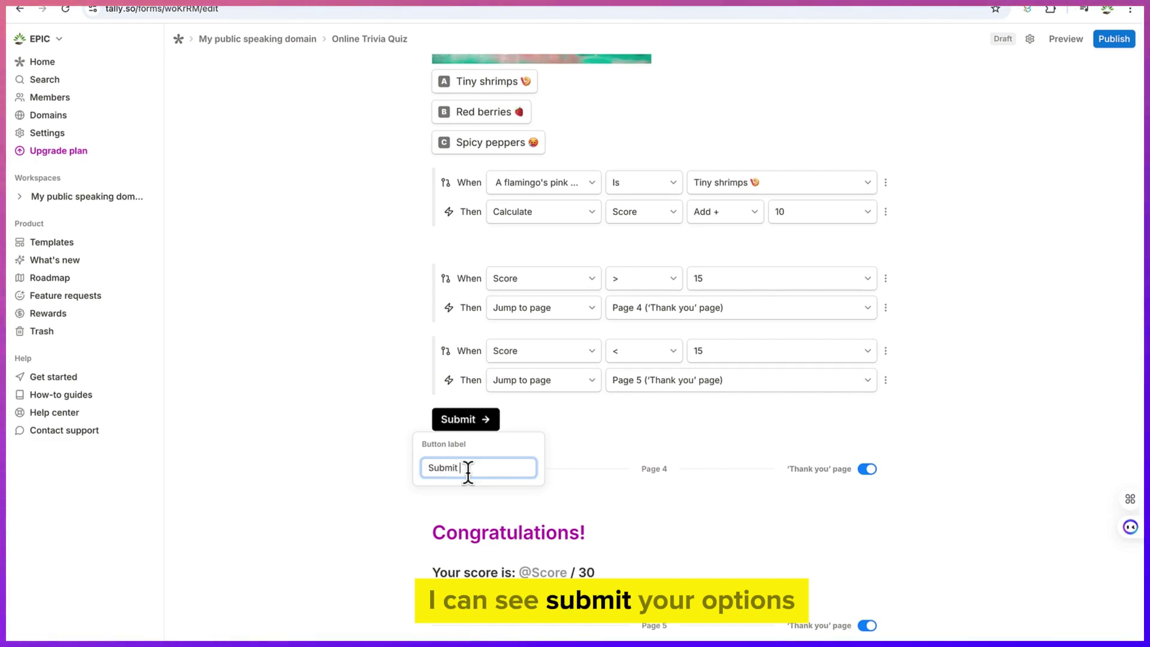
text(your optiop)
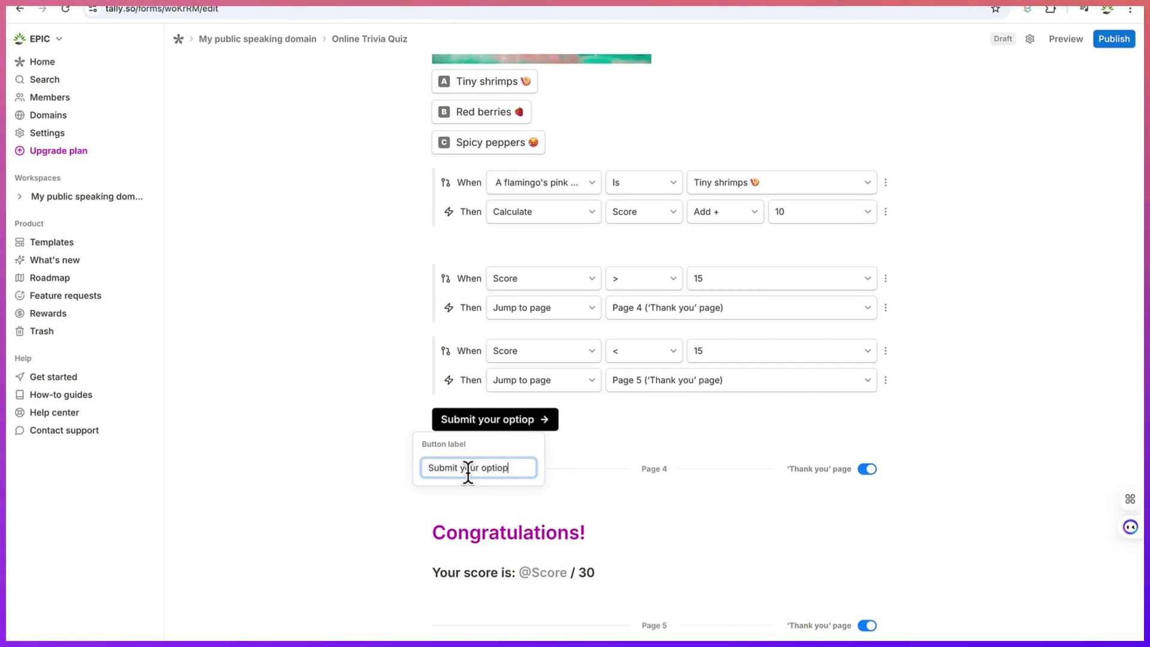
text(tipwork)
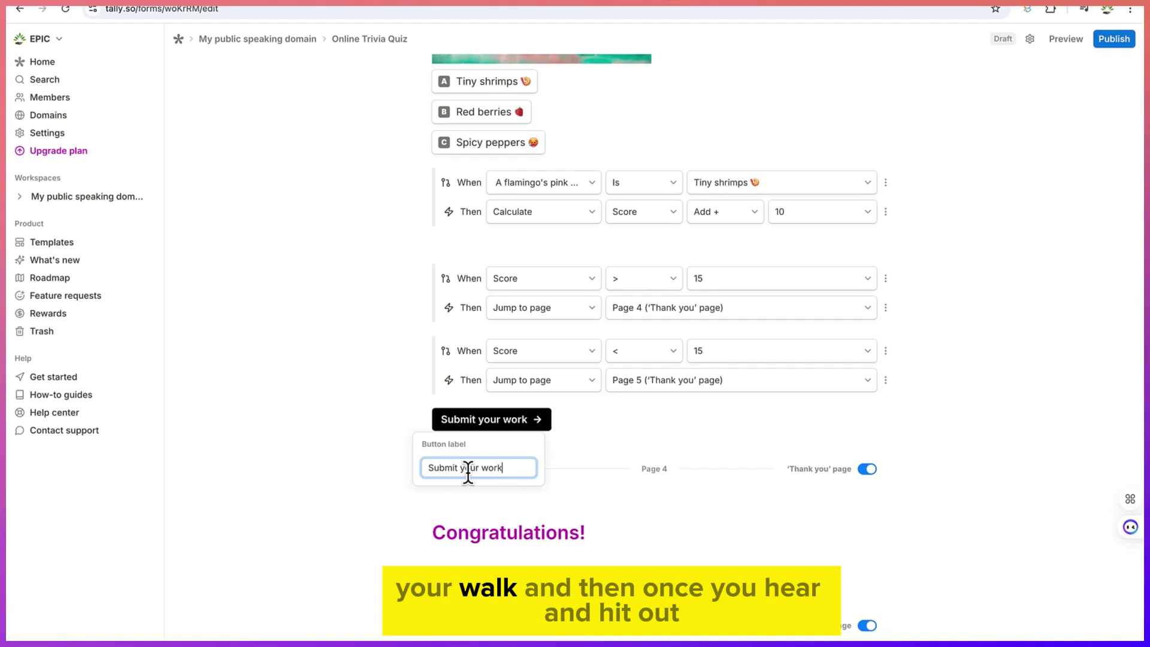
click(603, 441)
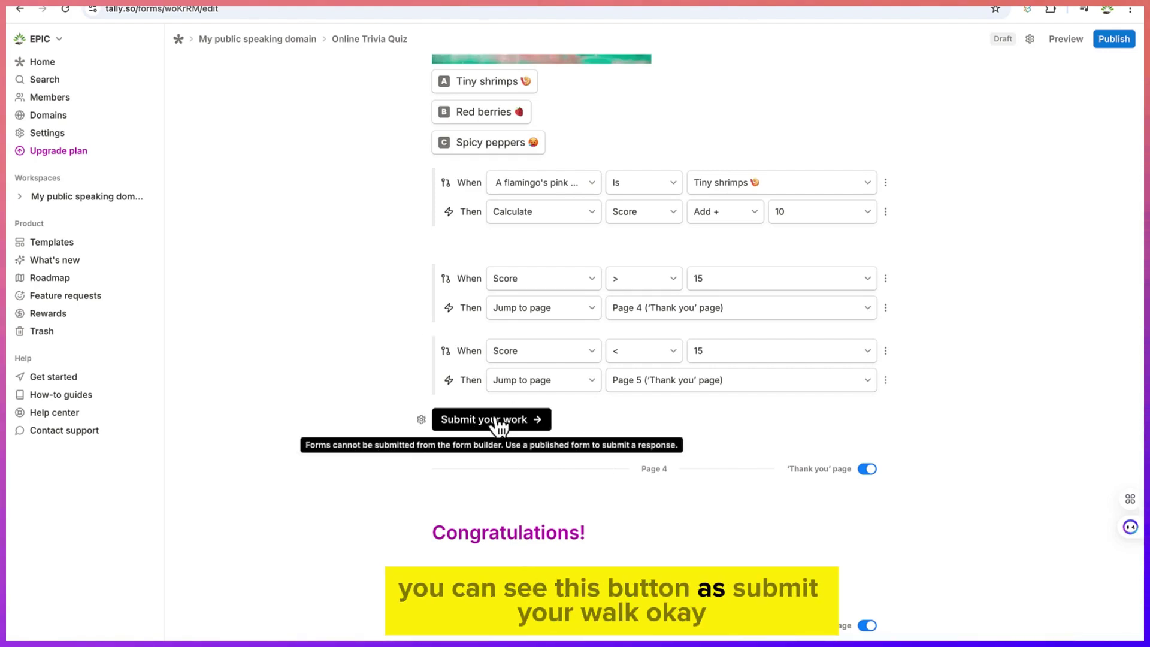
click(1066, 38)
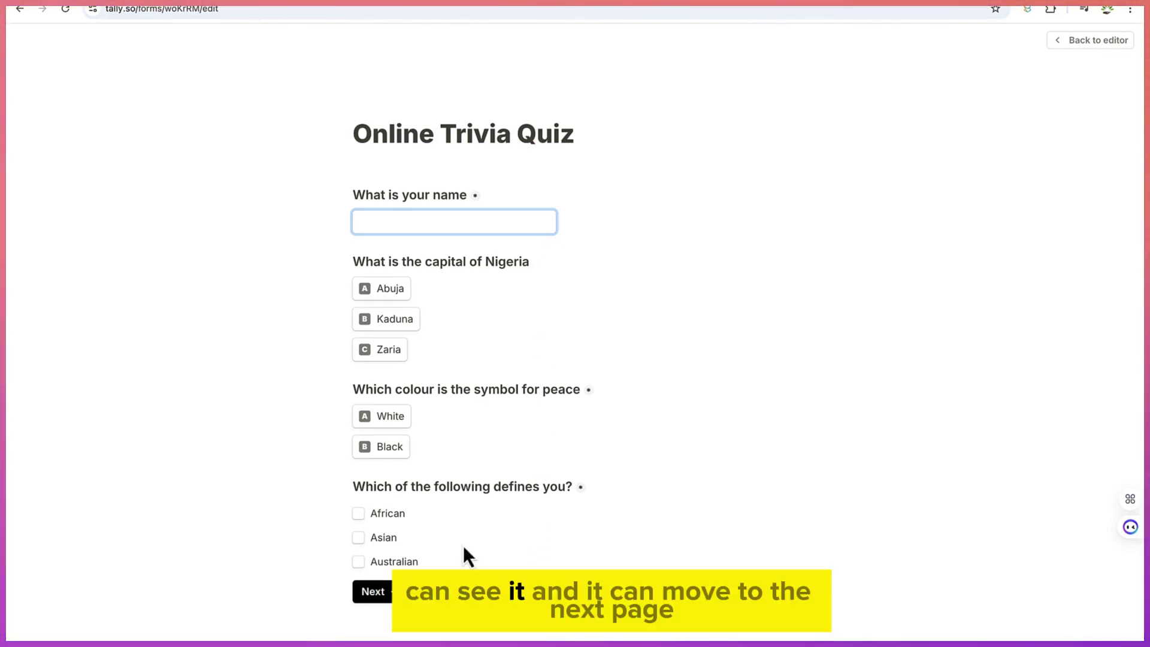
On the first preview page, enter a name and pick Abuja, White and African
click(430, 220)
text(Ab)
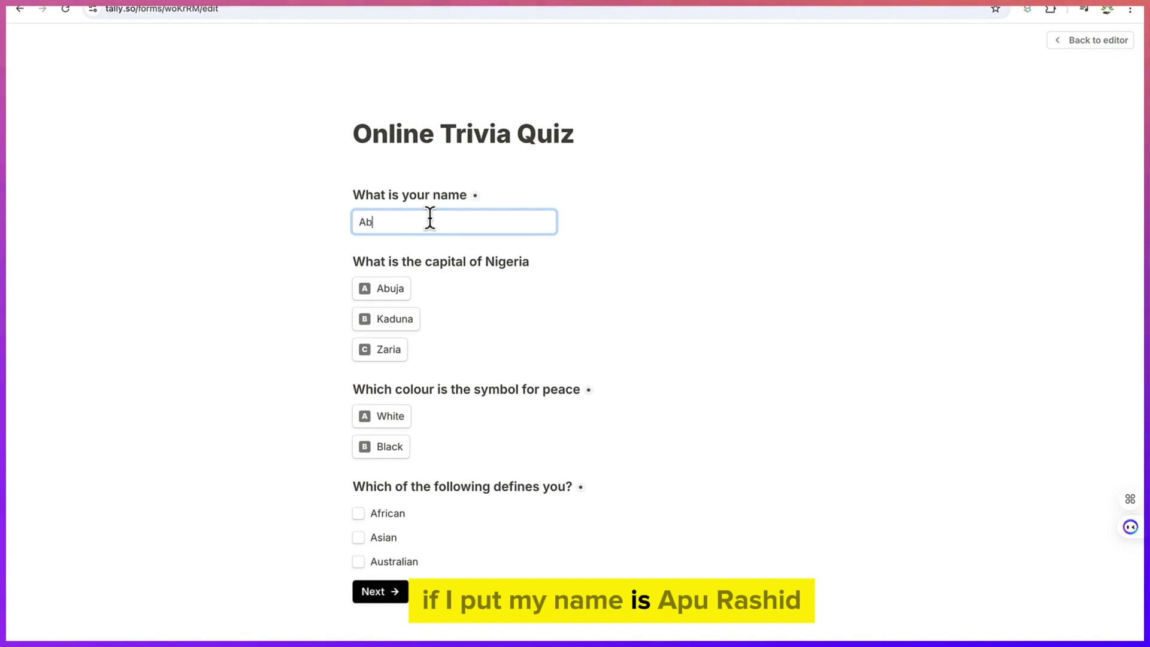
text(durrasheed)
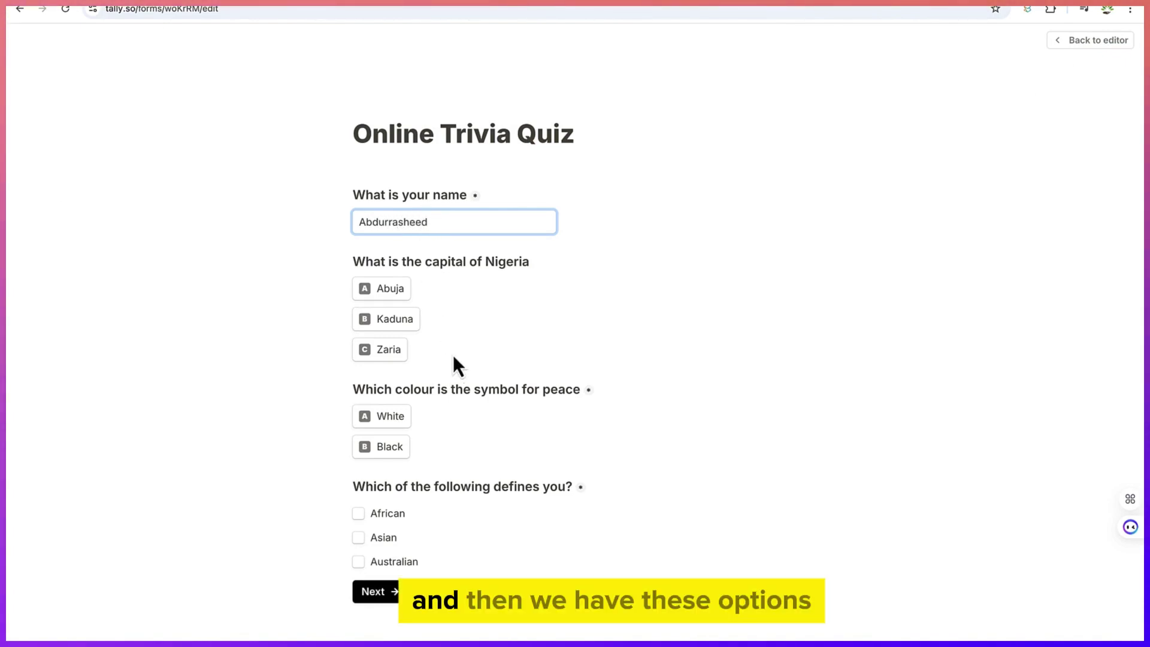
click(395, 297)
click(397, 419)
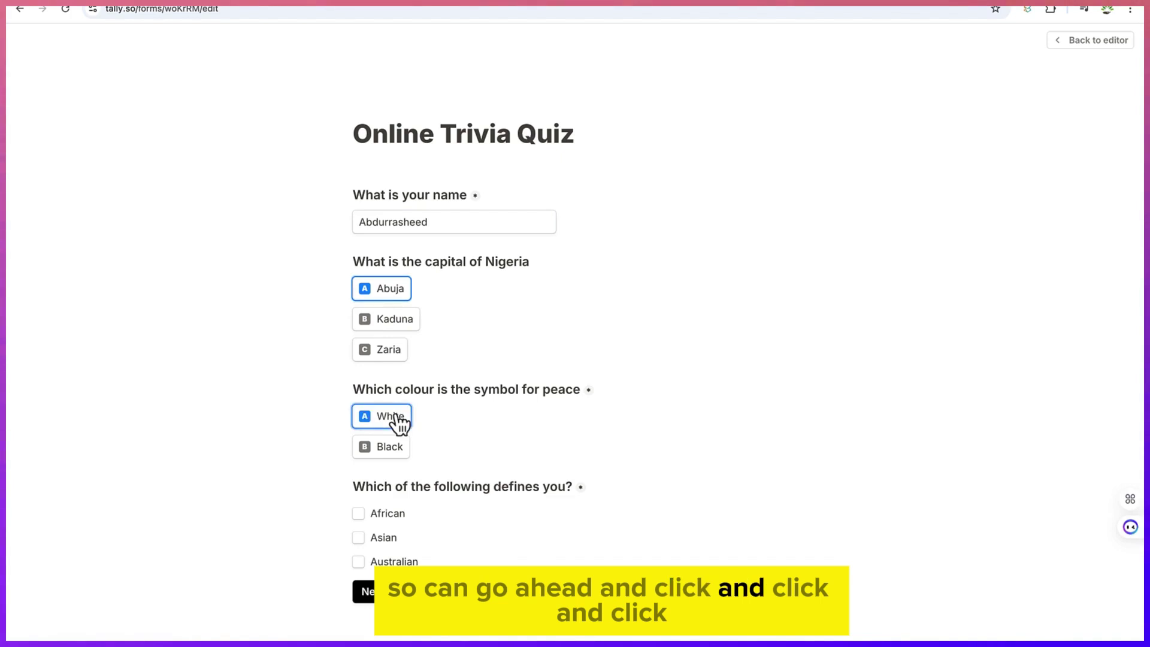
click(395, 523)
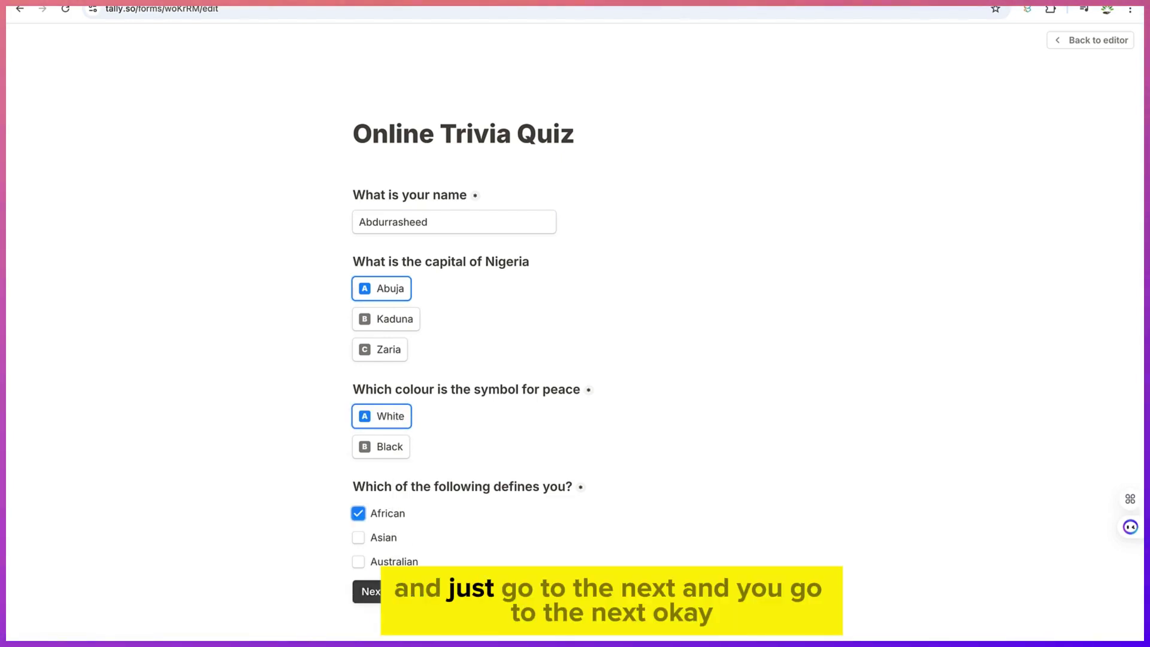
click(367, 591)
Choose Napping and Spicy peppers, submit for a 10 / 30 score, and return to the editor
click(388, 339)
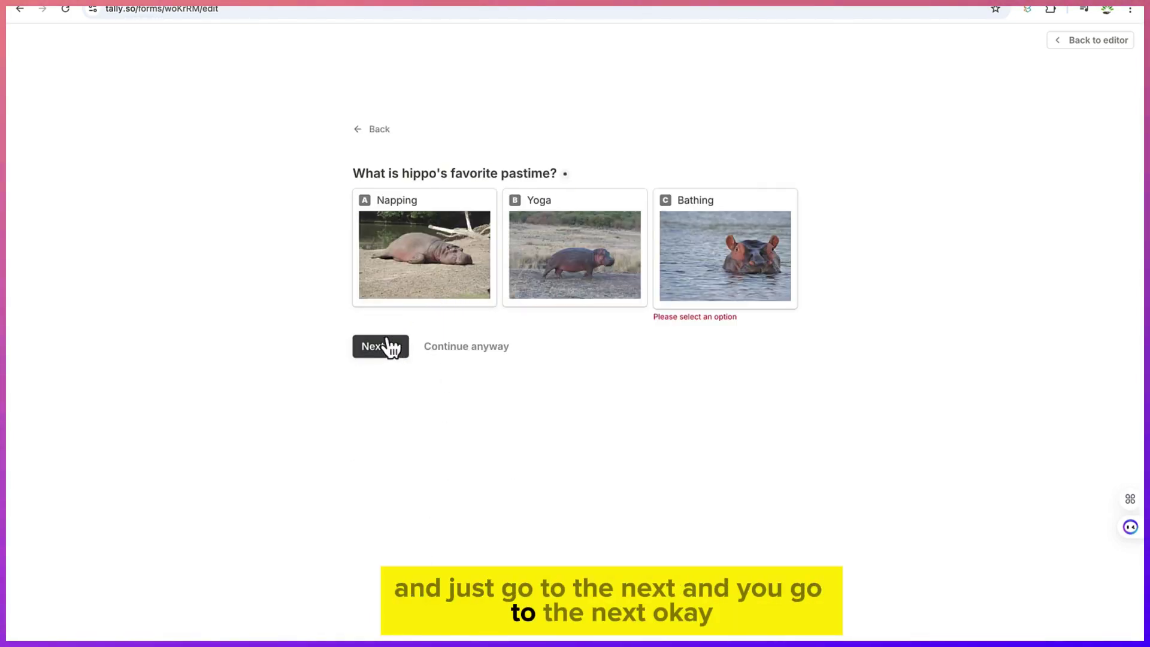
click(453, 230)
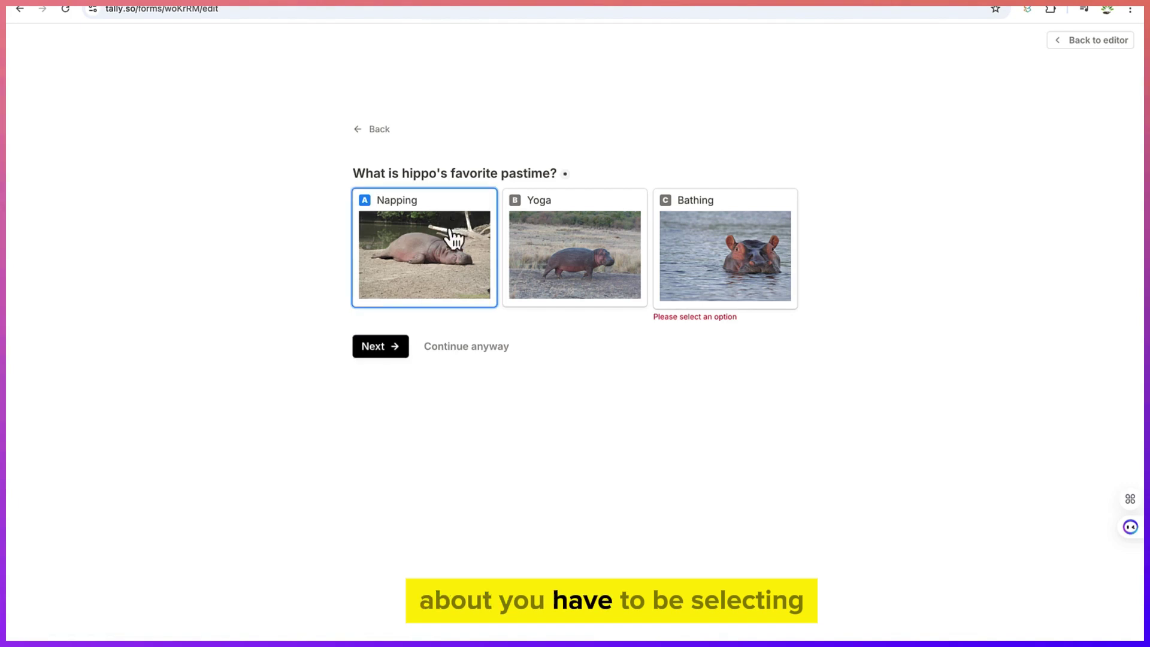
click(402, 354)
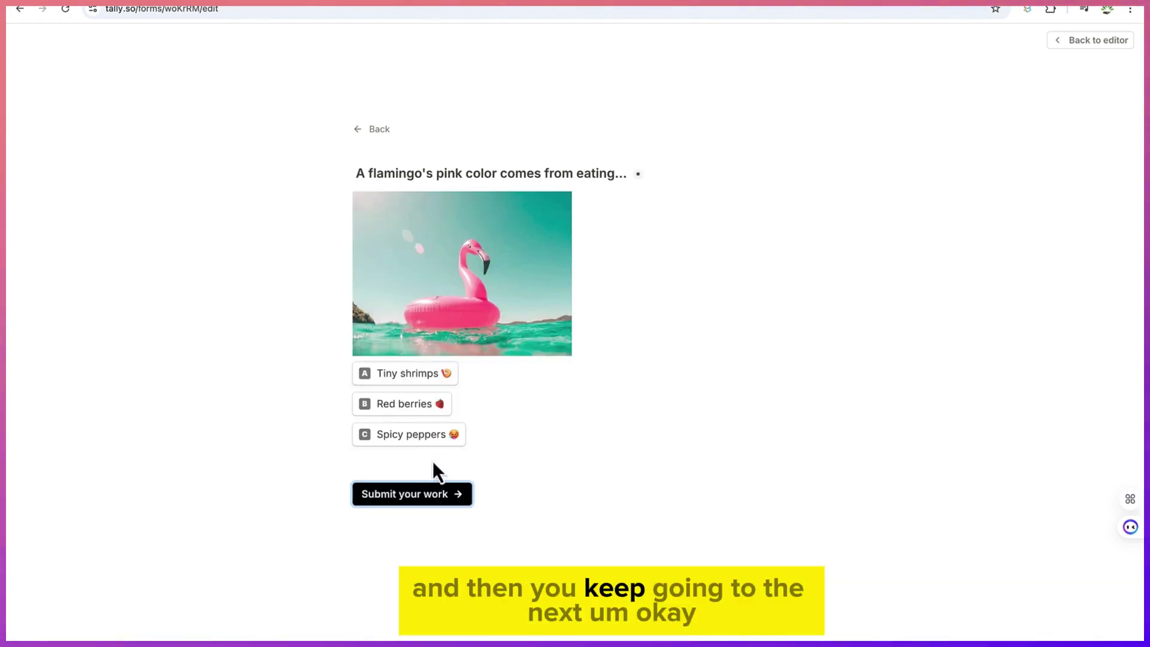
click(439, 446)
click(441, 493)
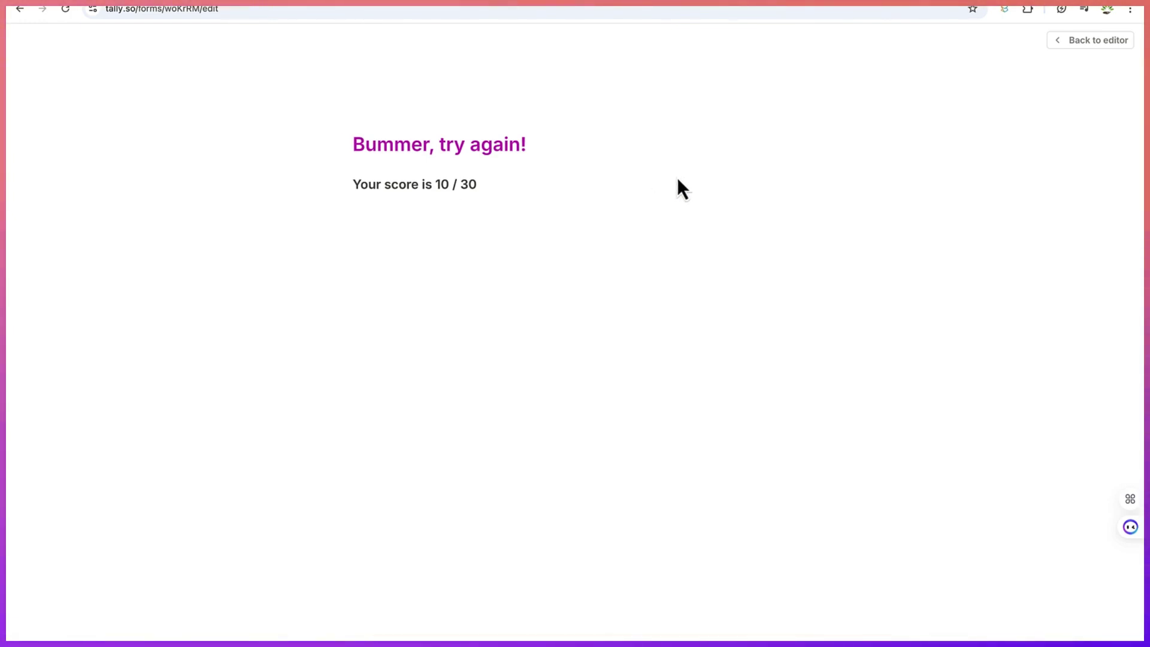
click(1083, 42)
scroll(775, 198, up, 20)
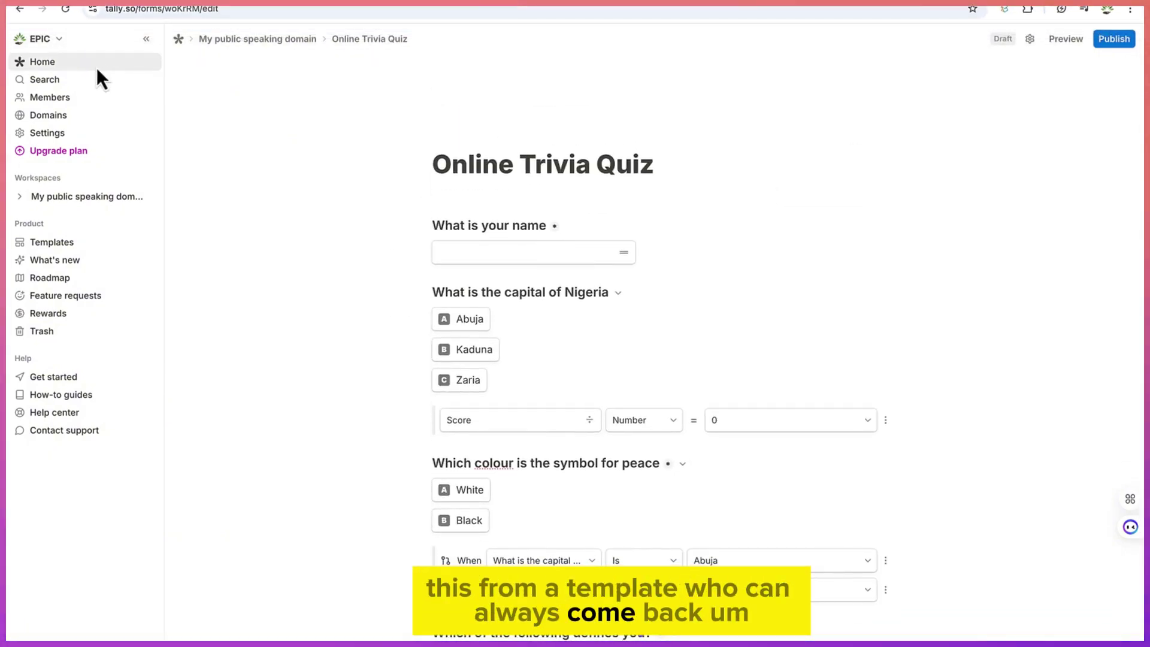
Create a new blank form titled 'Registration form for a Wedding', starting from scratch
click(53, 64)
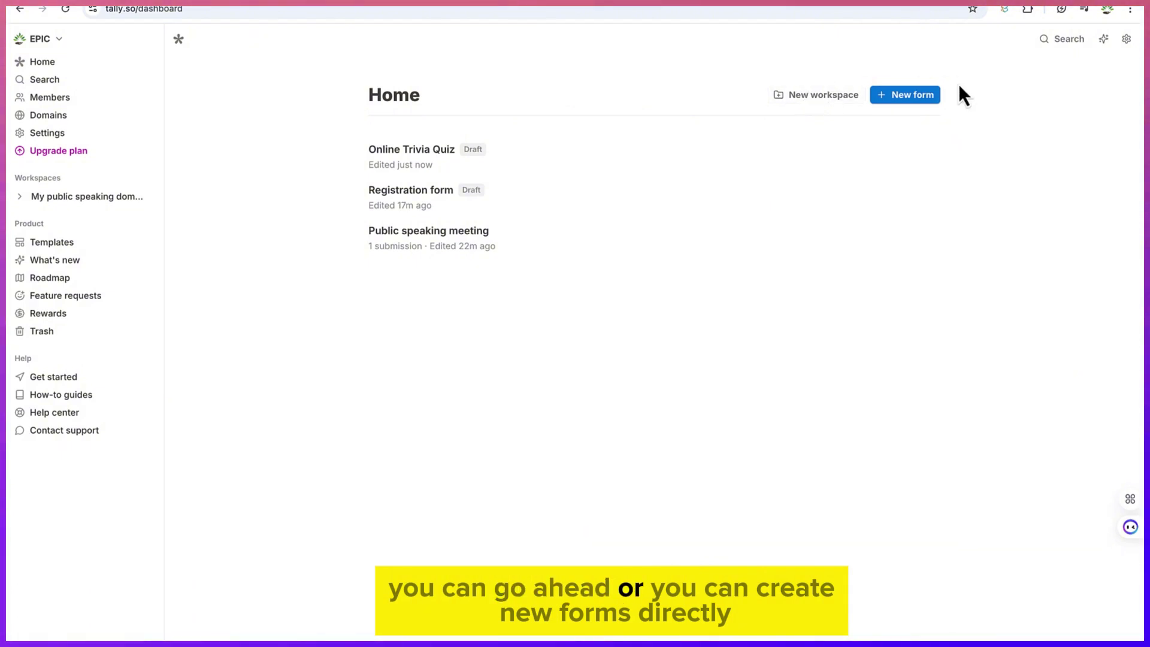
click(923, 102)
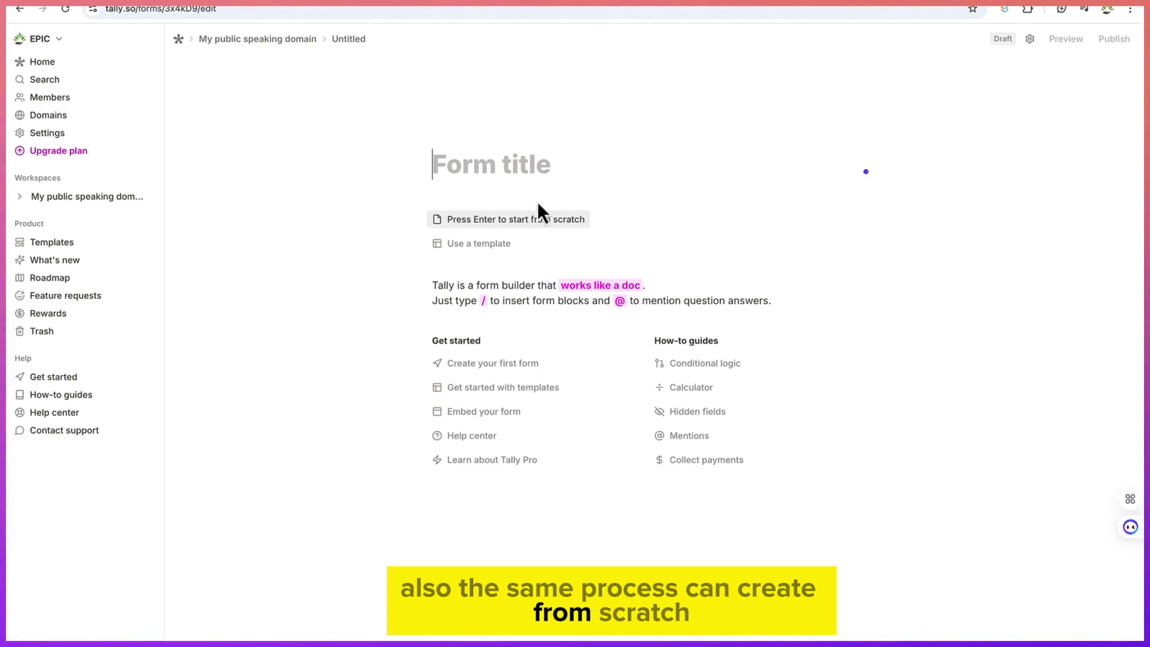
click(497, 159)
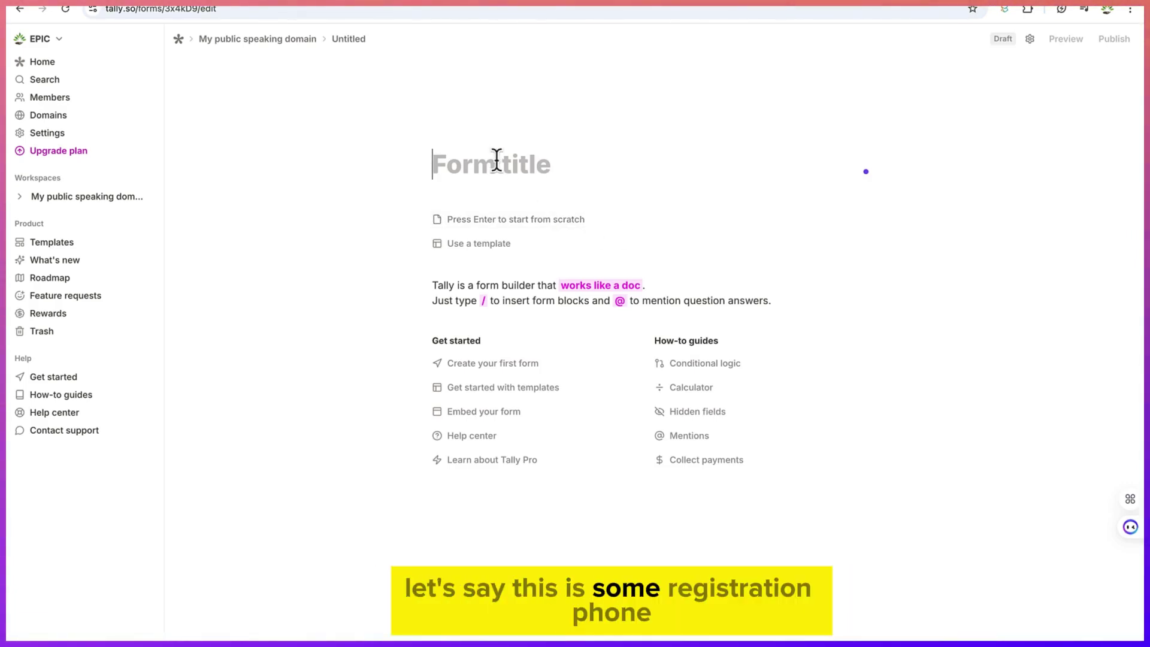
text(Ref)
text(i)
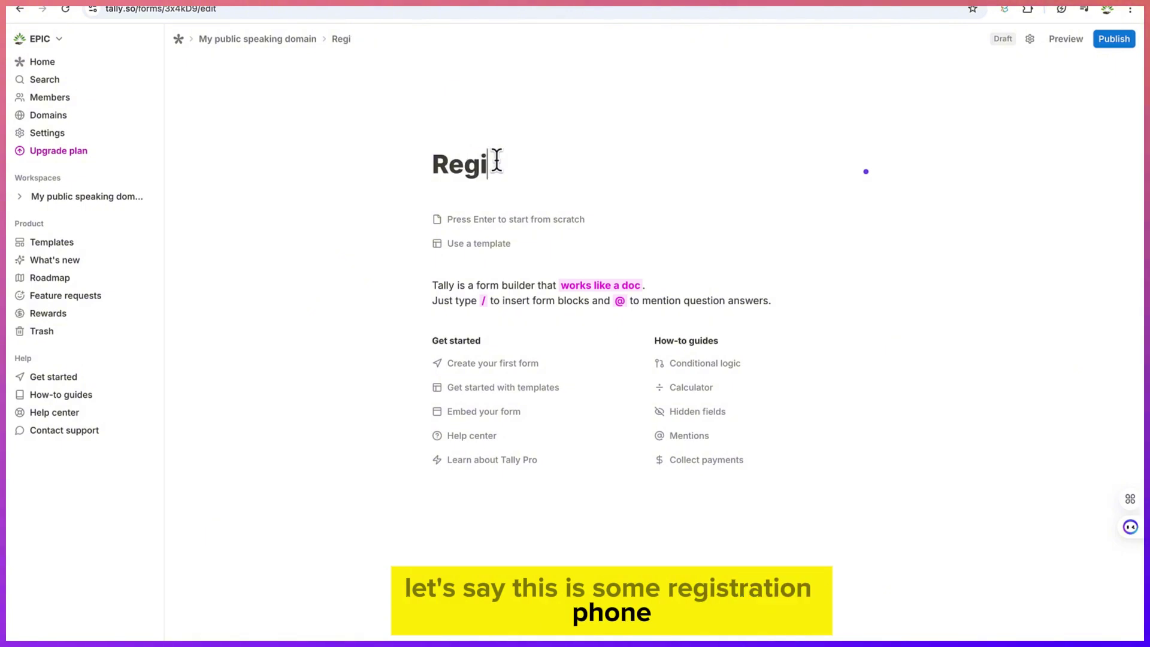
text(stration form for a Wedding)
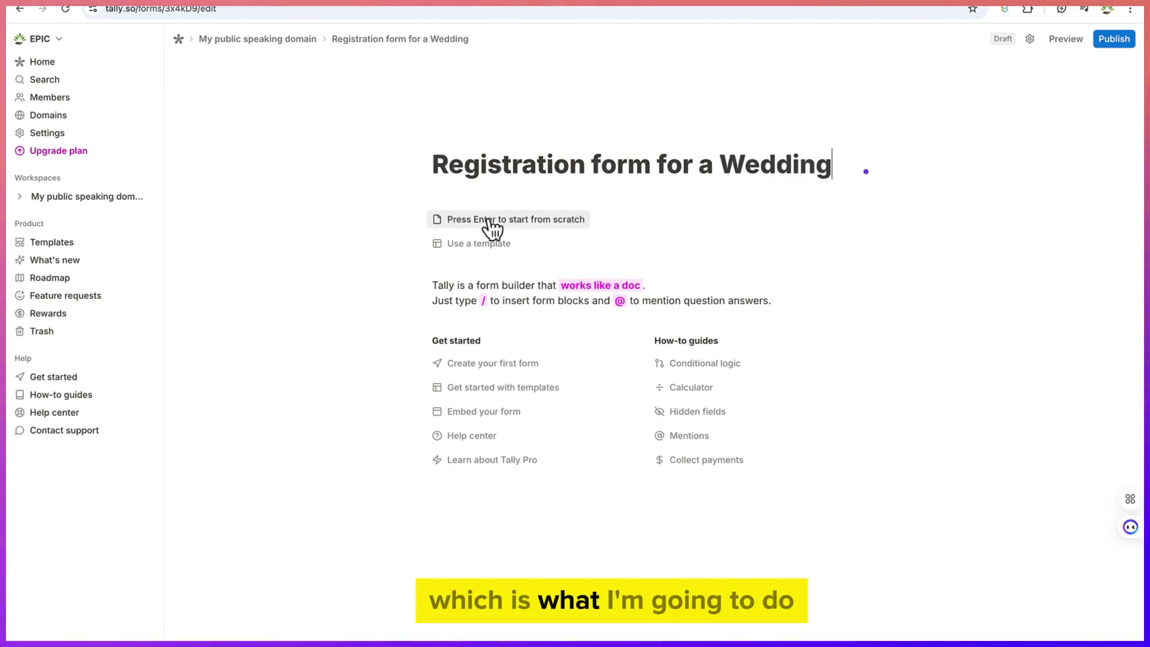
key(Return)
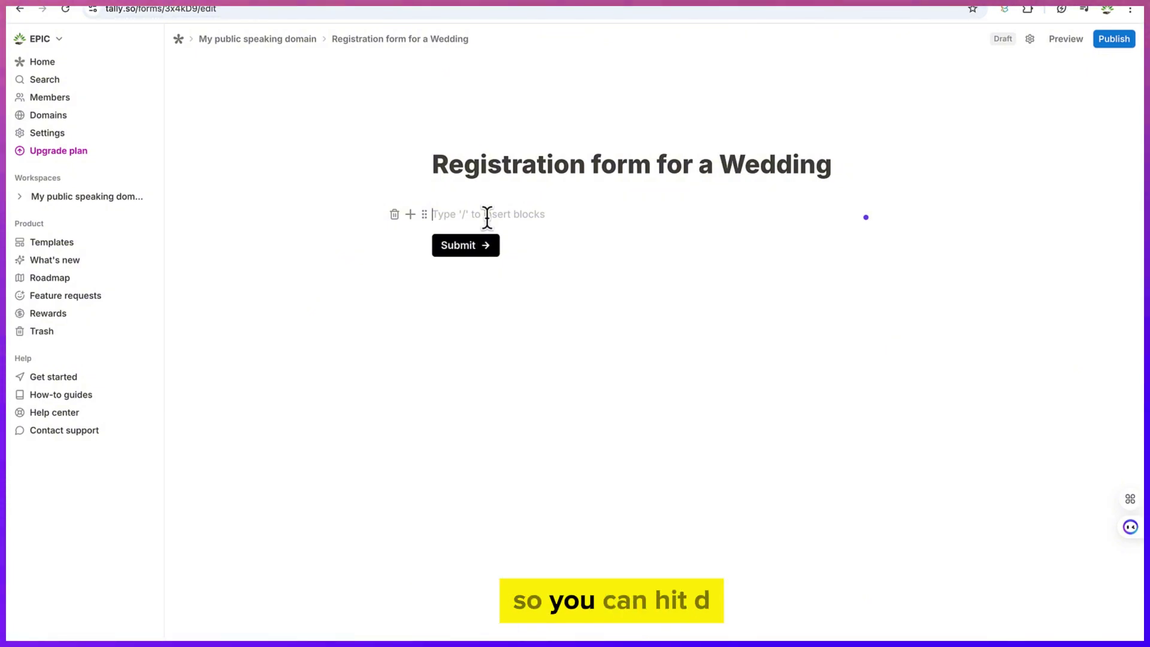
Add a short-answer question 'What is your name?'
text(/)
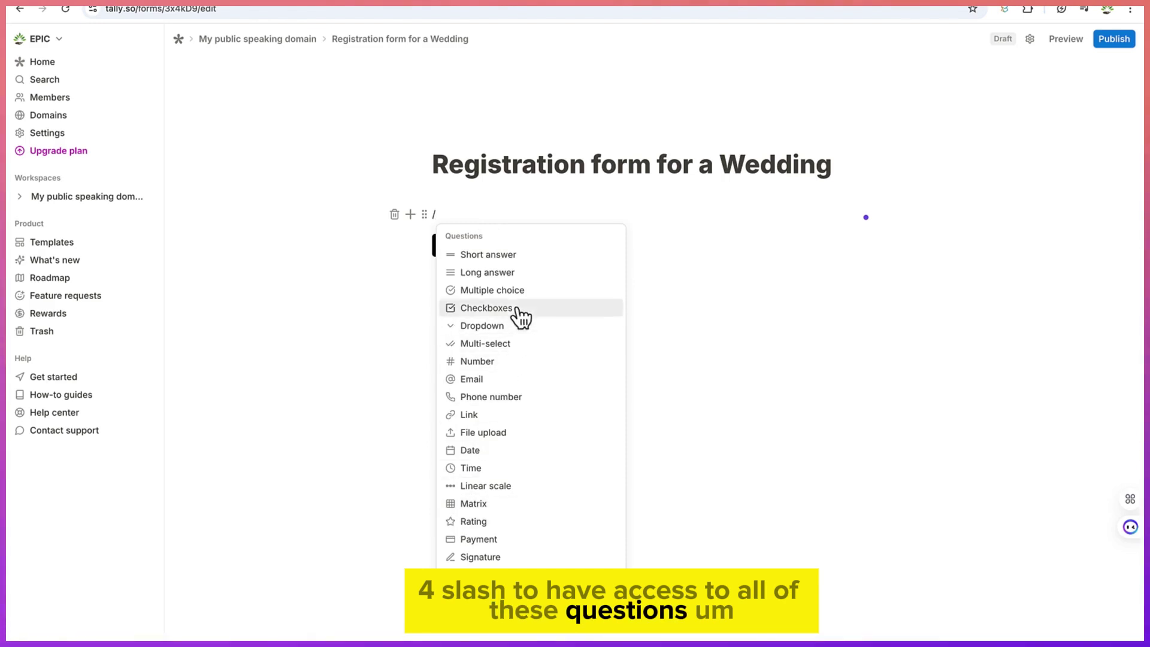
click(512, 255)
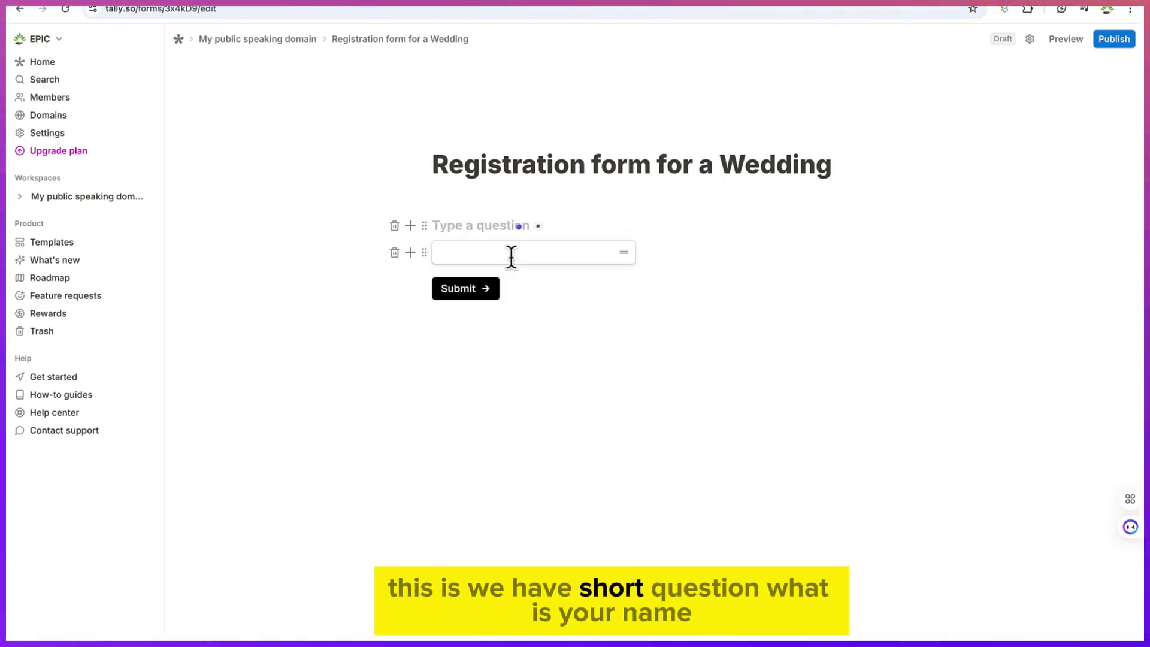
text(What is)
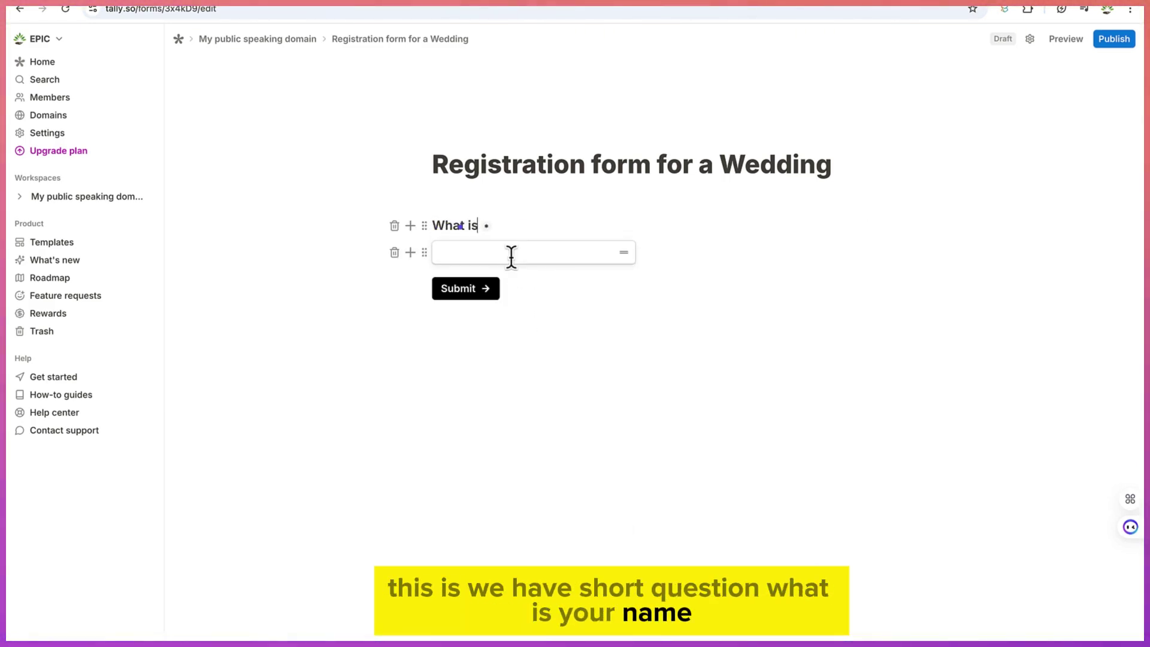
text( yo)
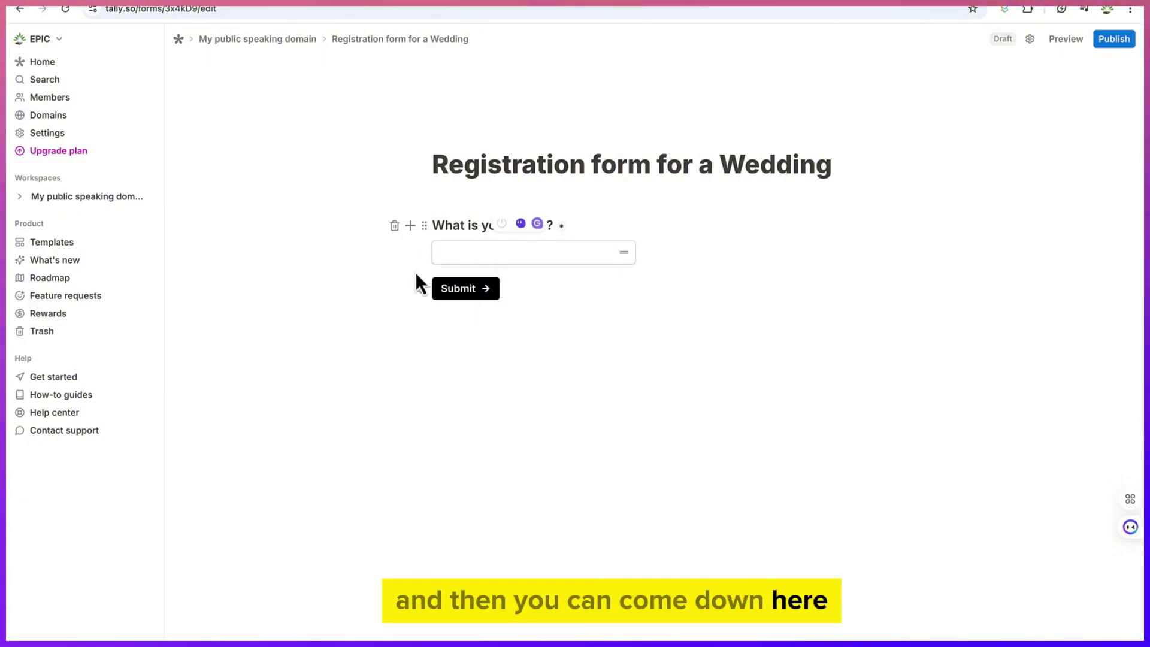
Add a multiple-choice question 'Where are you from?' with options Zaria, Australia and Kaduna
click(410, 252)
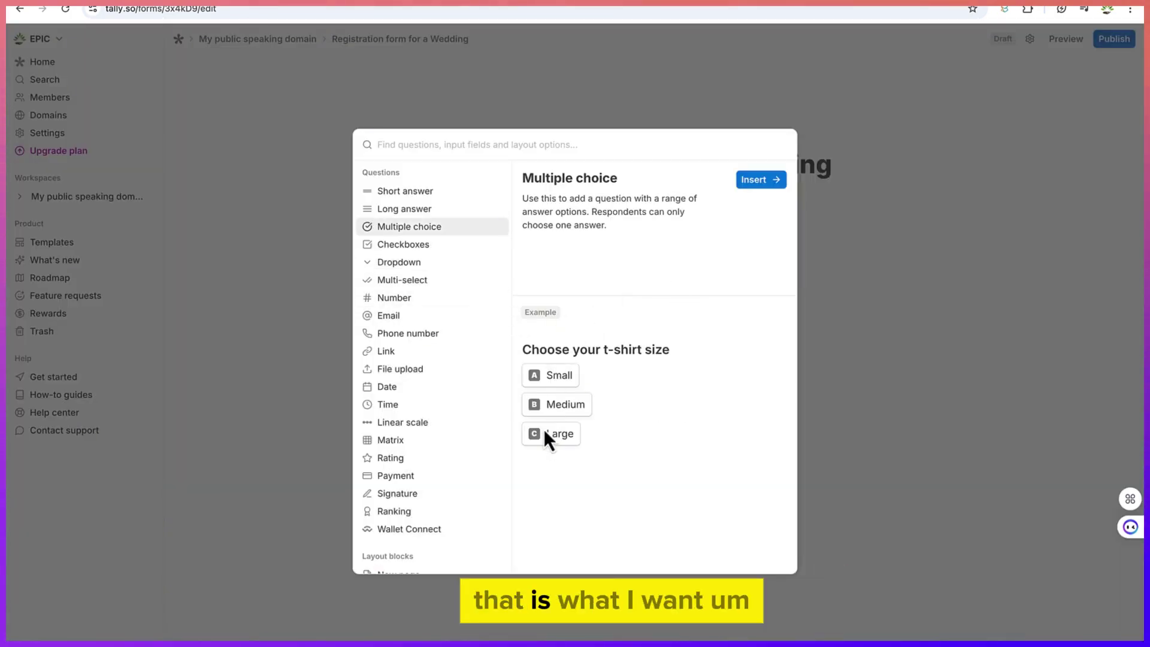
click(749, 178)
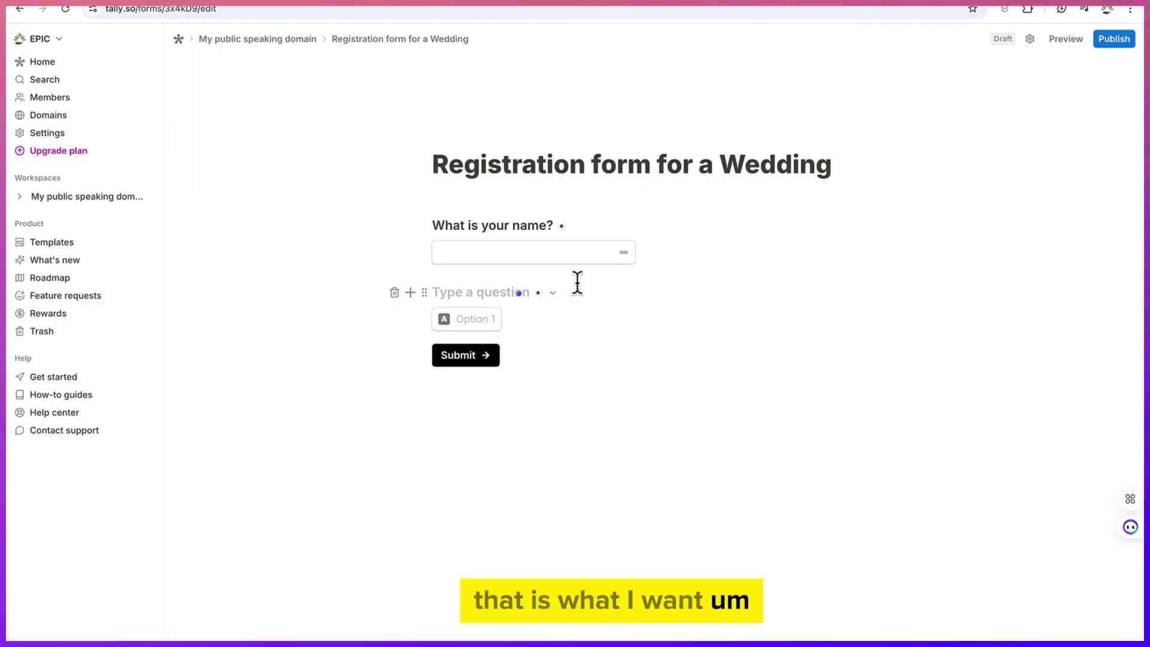
text(Where are you from?)
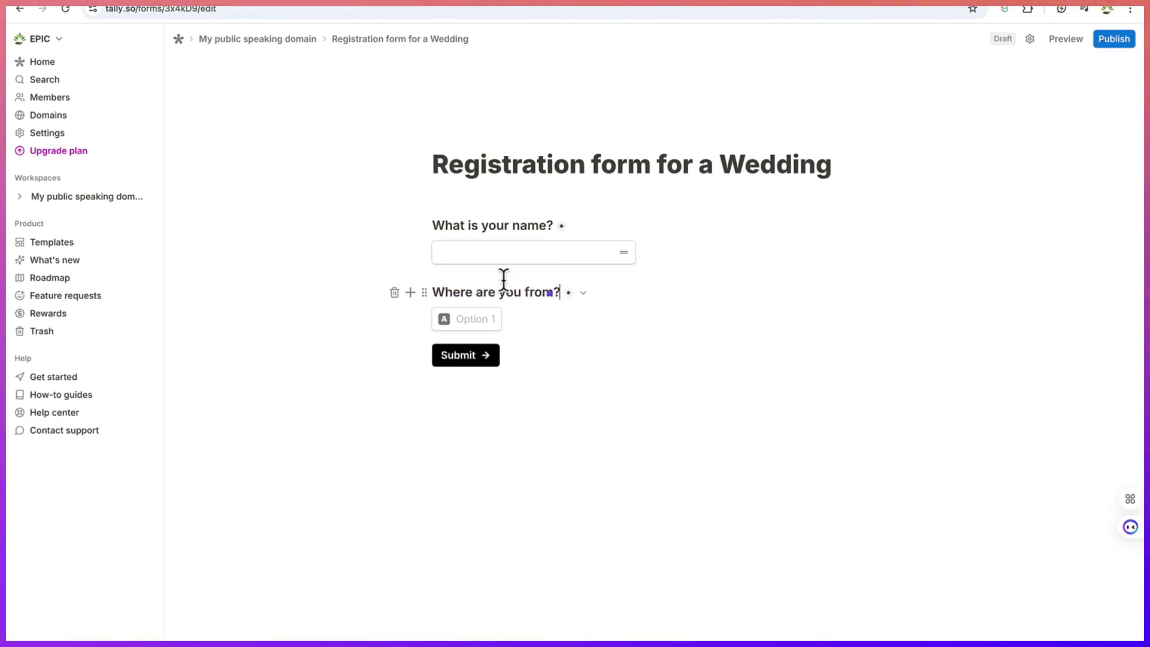
click(475, 320)
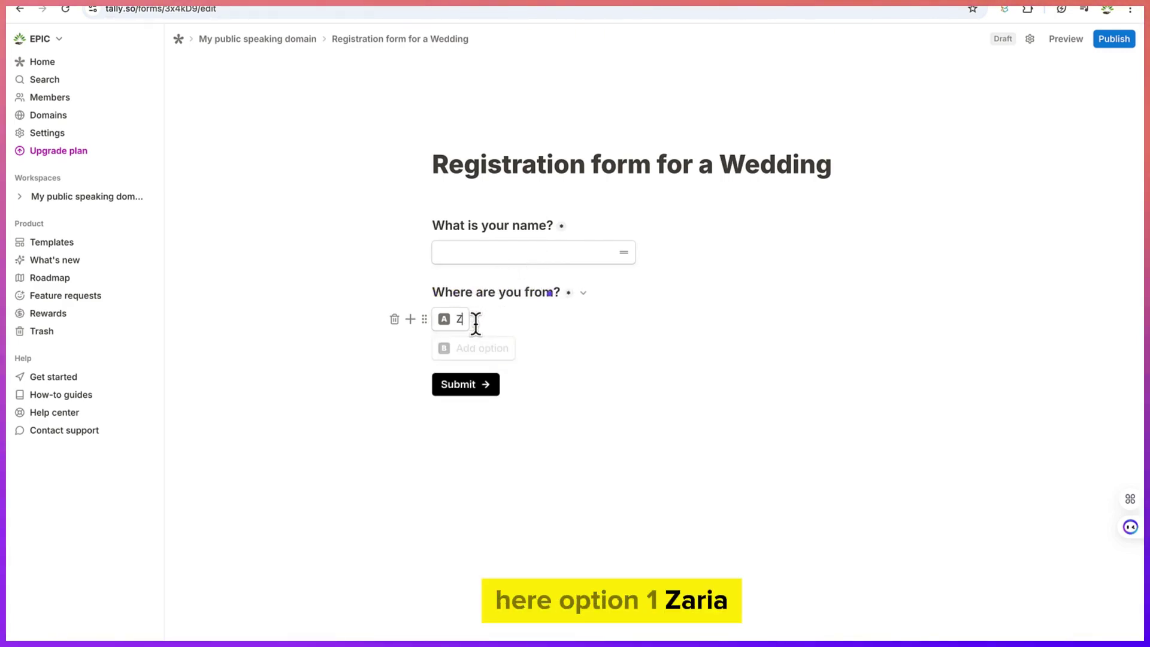
key(Return)
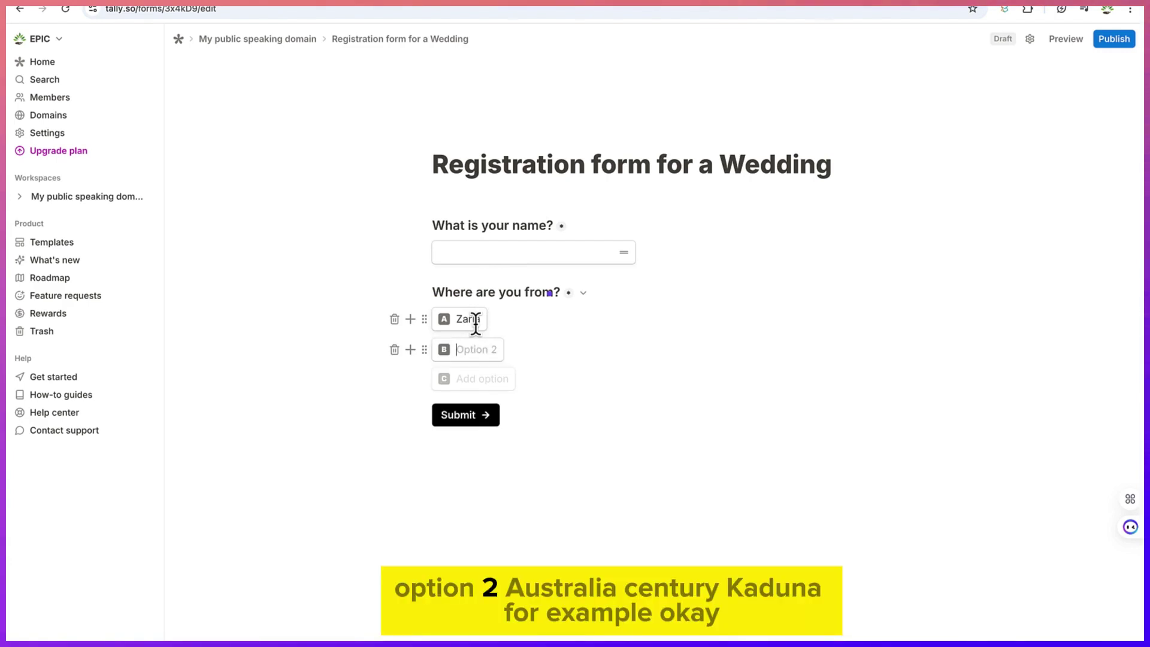
text(Austral)
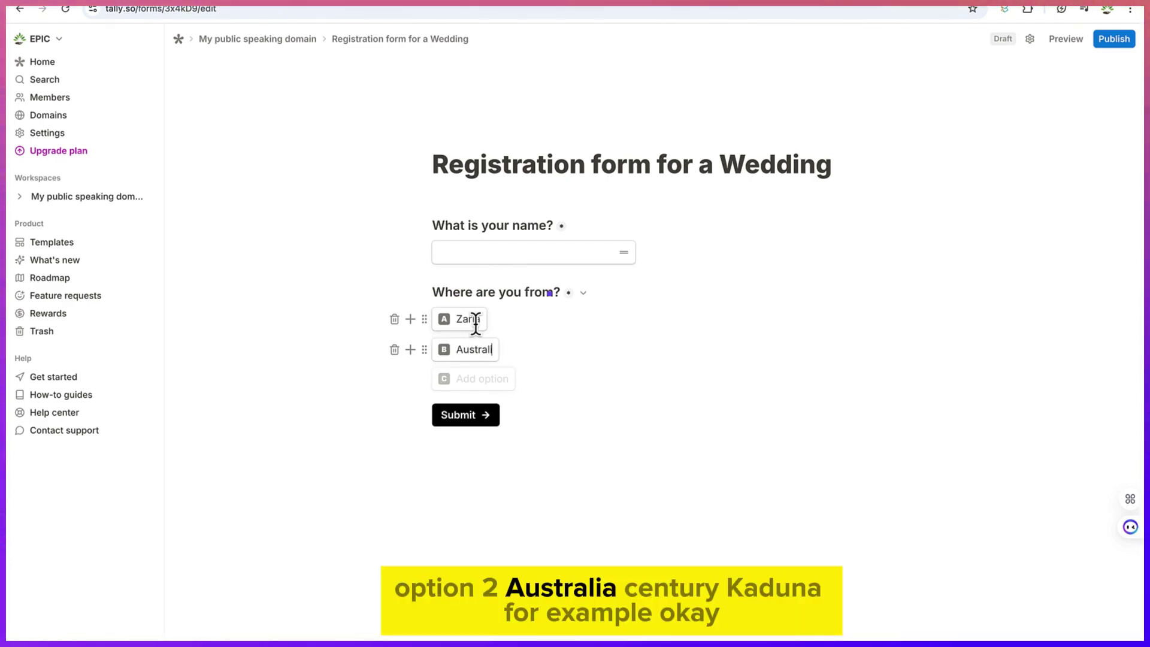
text(ia)
key(Return)
text(K)
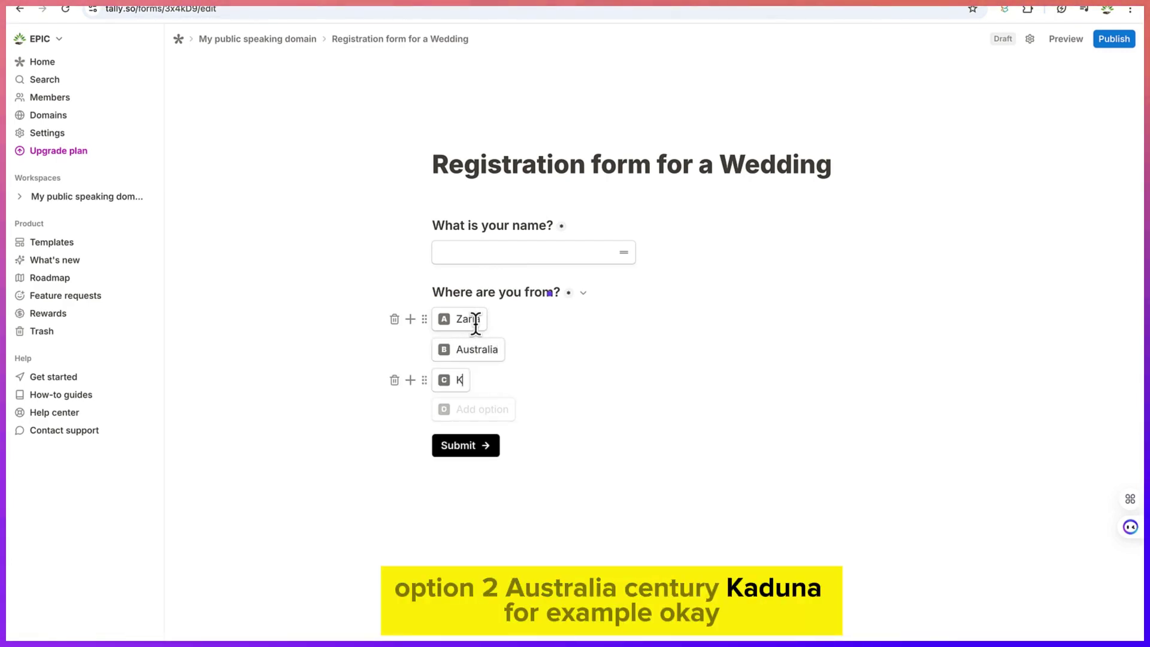
text(adund)
key(BackSpace)
key(BackSpace)
text(na)
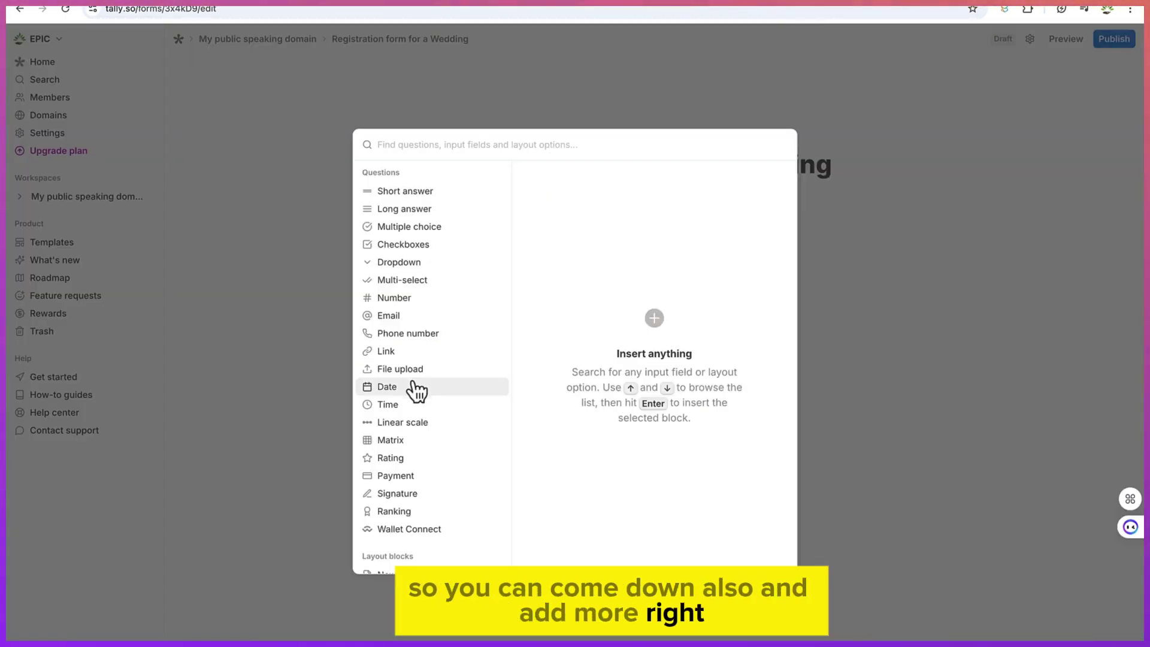
Add a phone-number question titled 'What is your phone number'
click(410, 381)
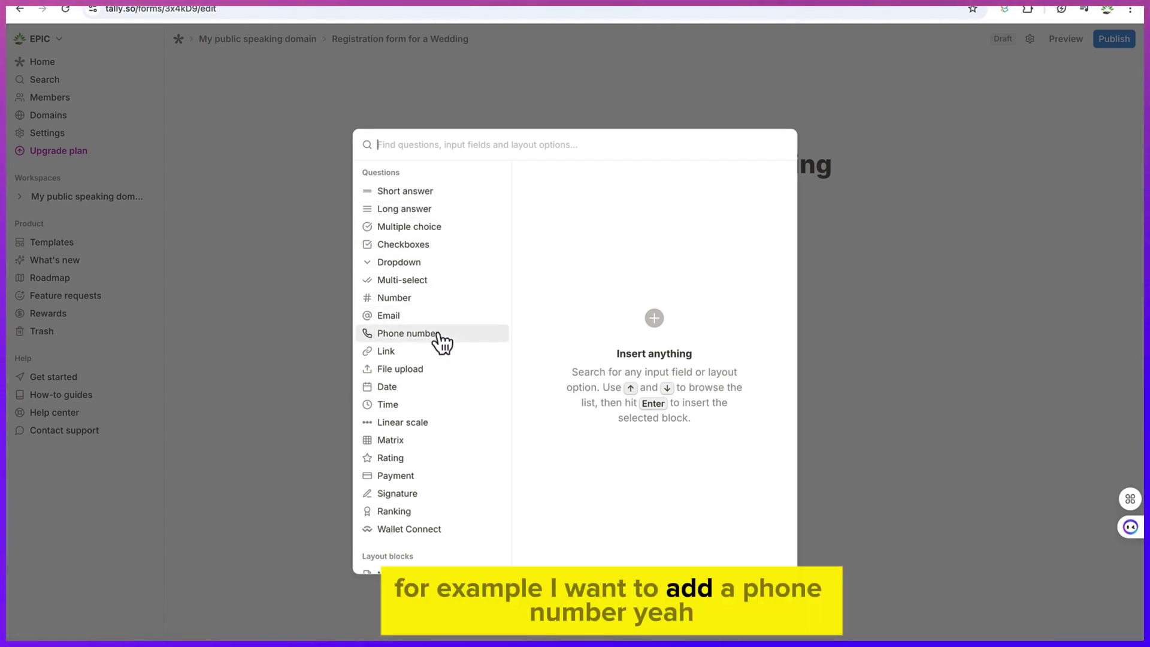
mouse_move(438, 334)
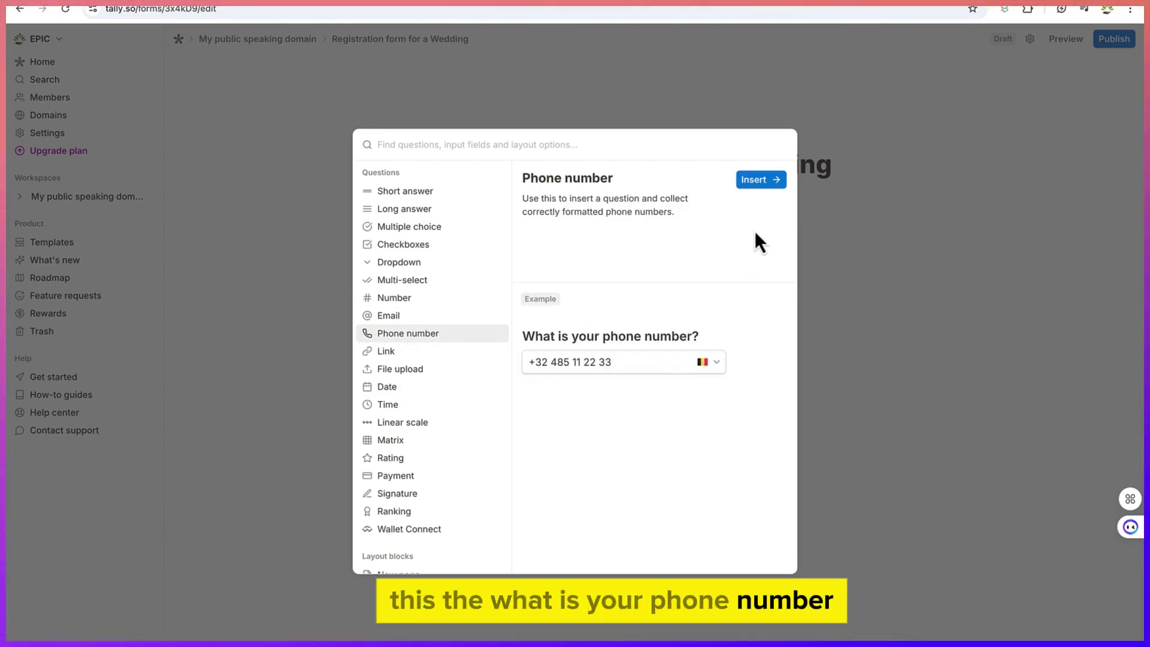
click(769, 181)
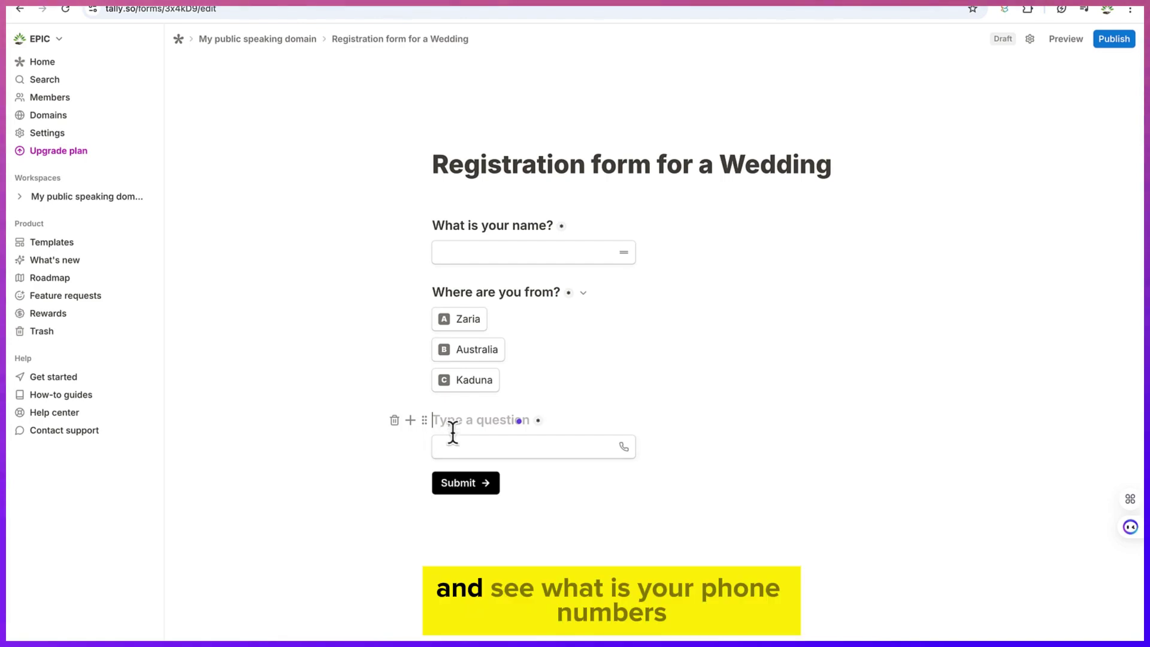
text(Wh)
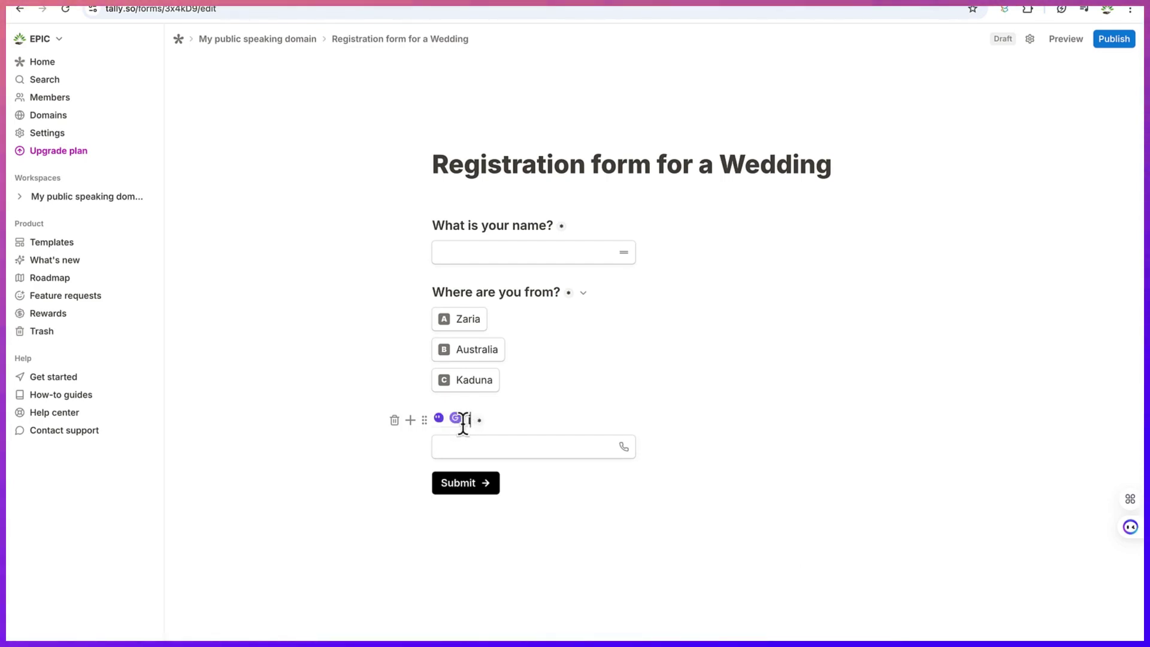
text(at is your phone number)
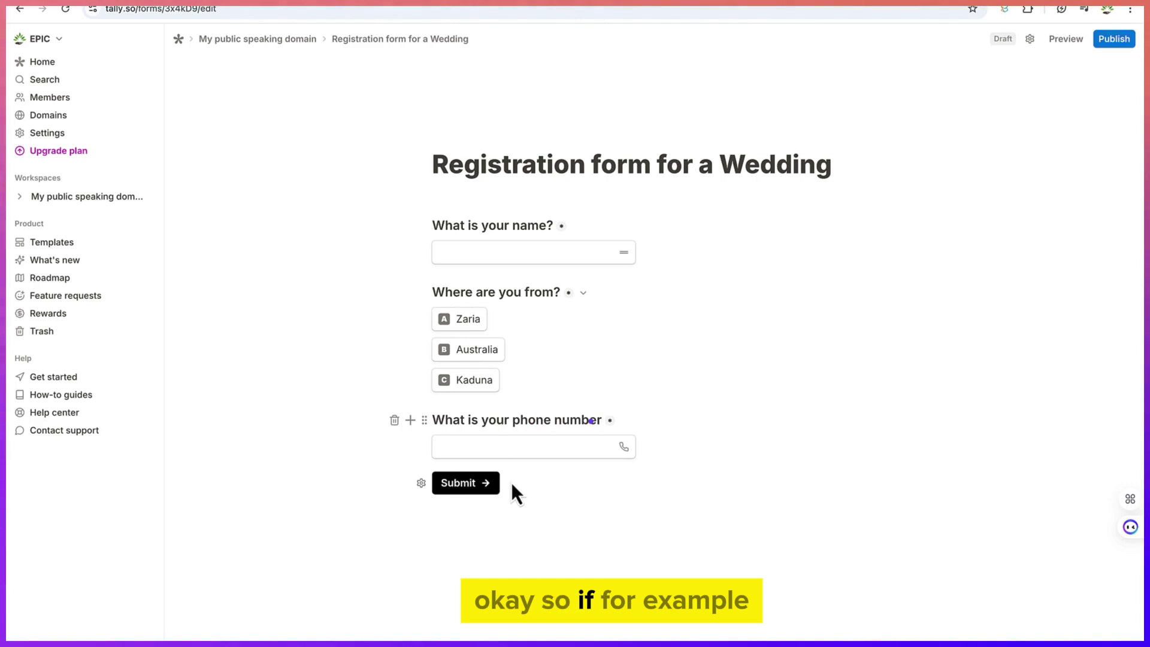
click(411, 454)
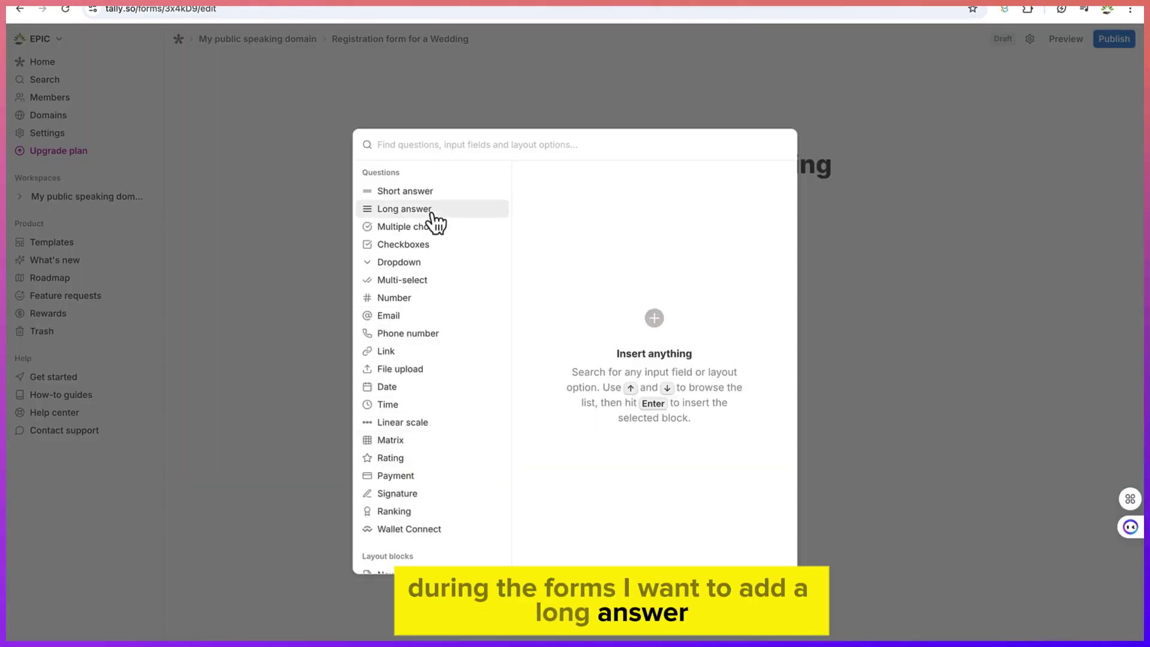
mouse_move(432, 214)
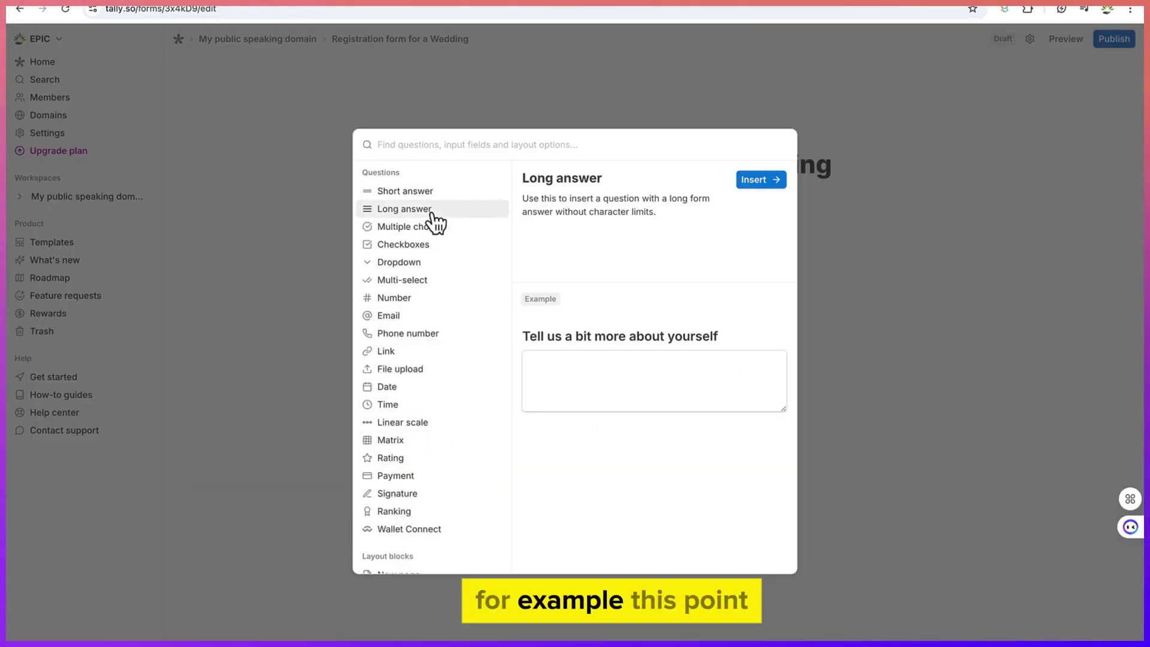
click(761, 180)
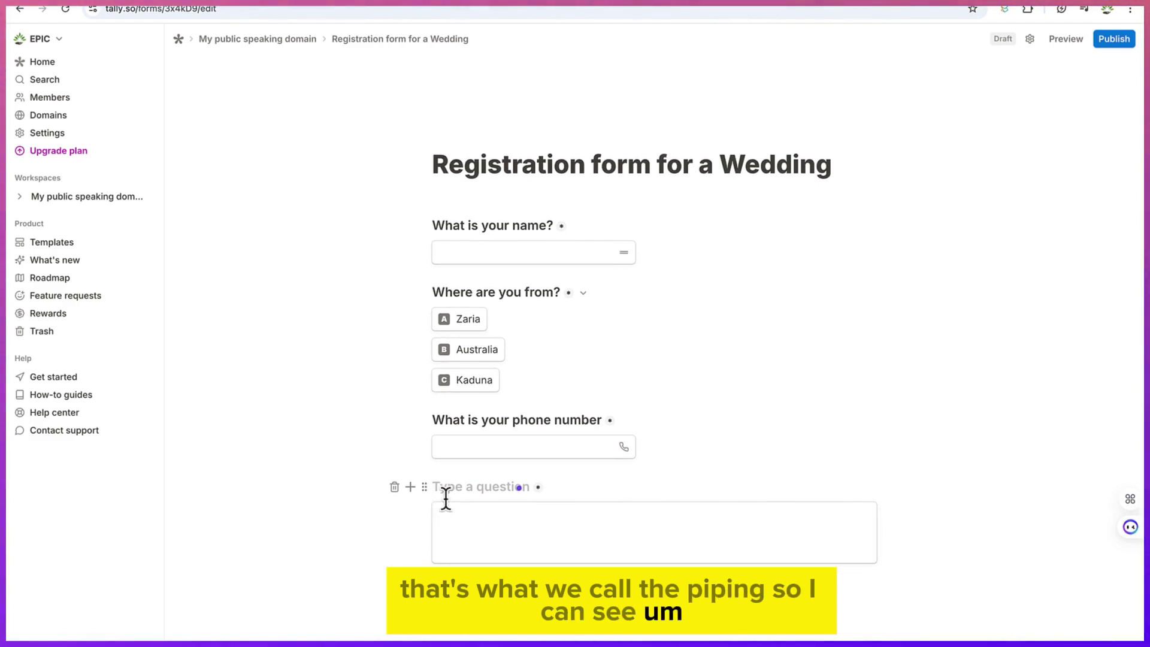
text(Based o)
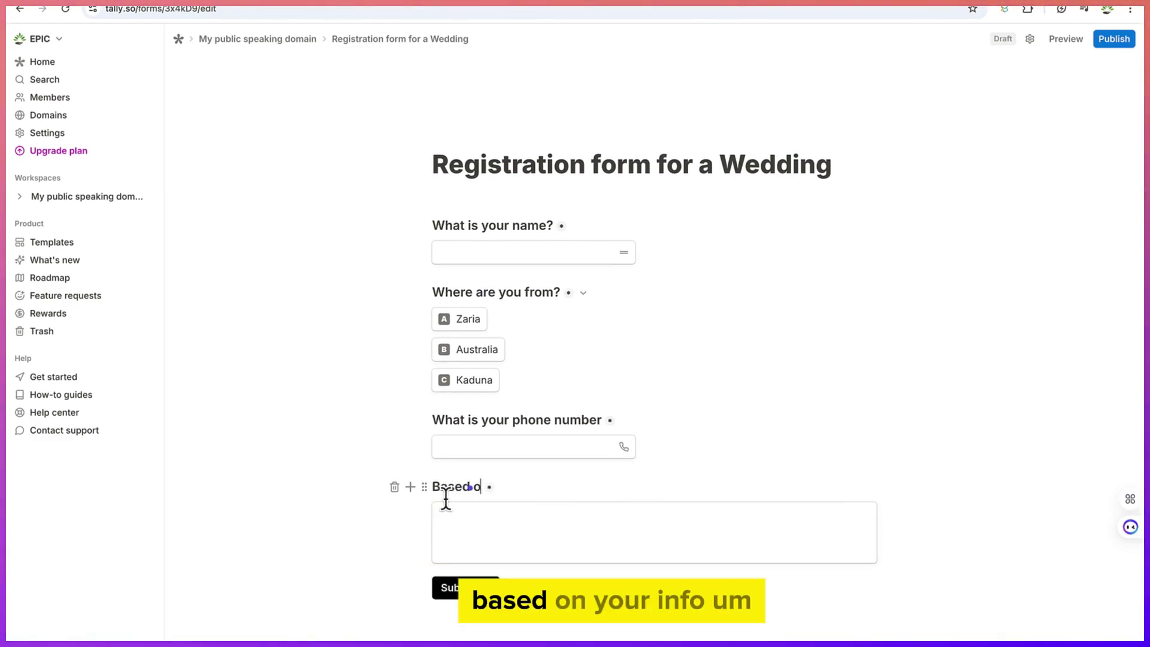
text(n your inf)
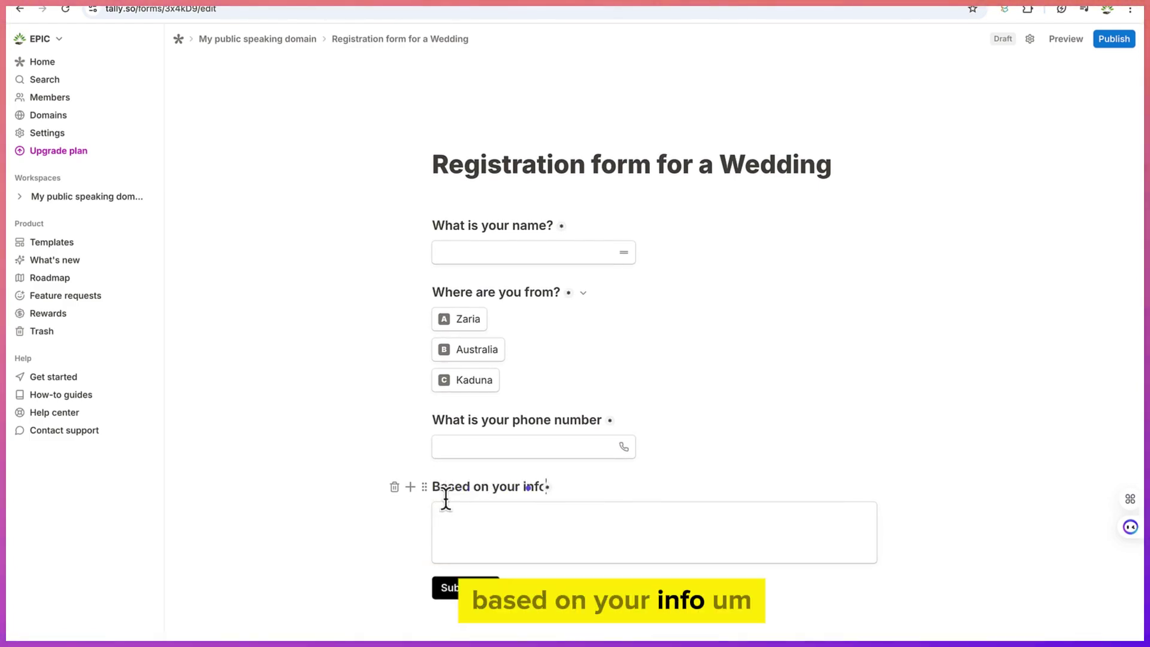
text(o )
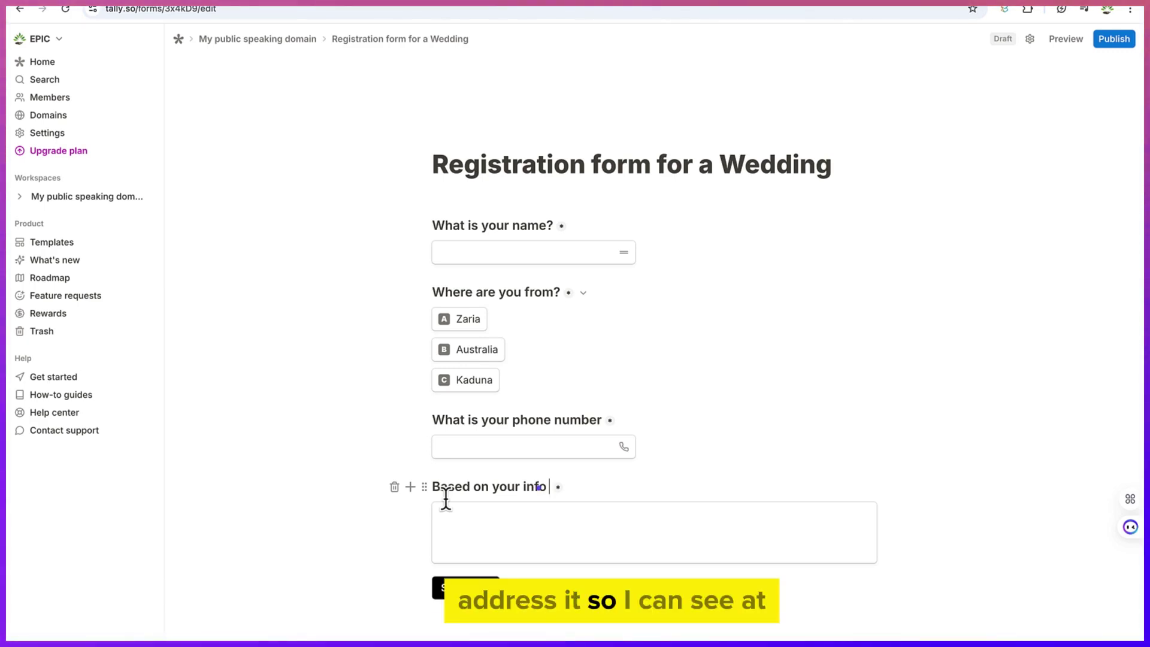
text(@)
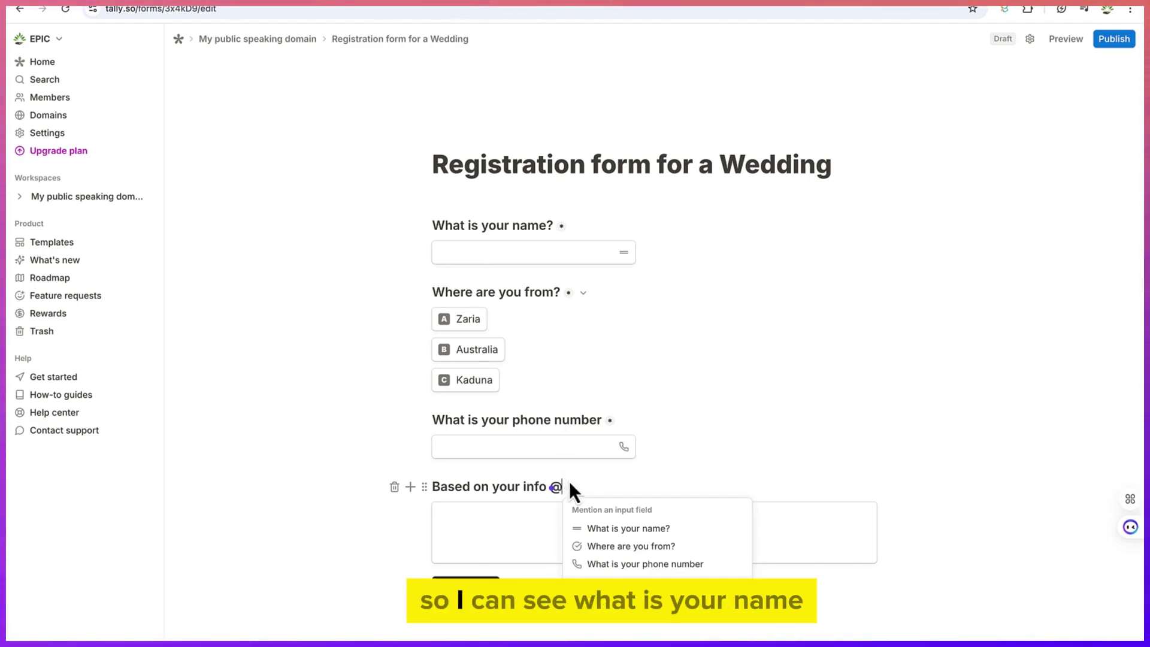
click(596, 528)
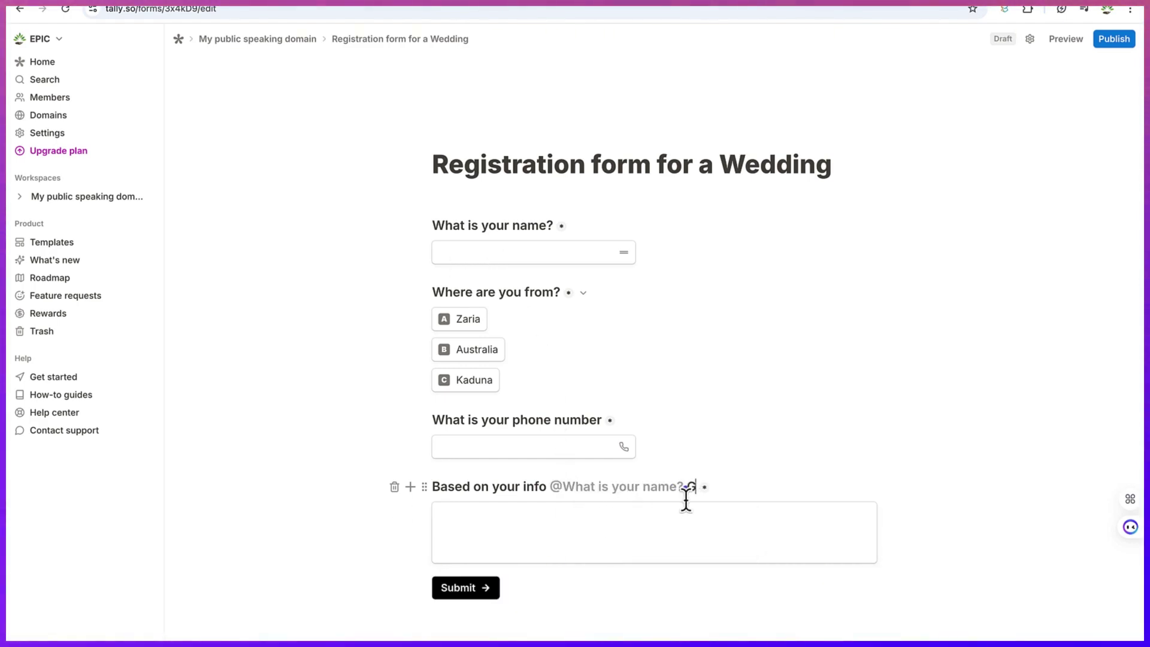
text(Give me advice )
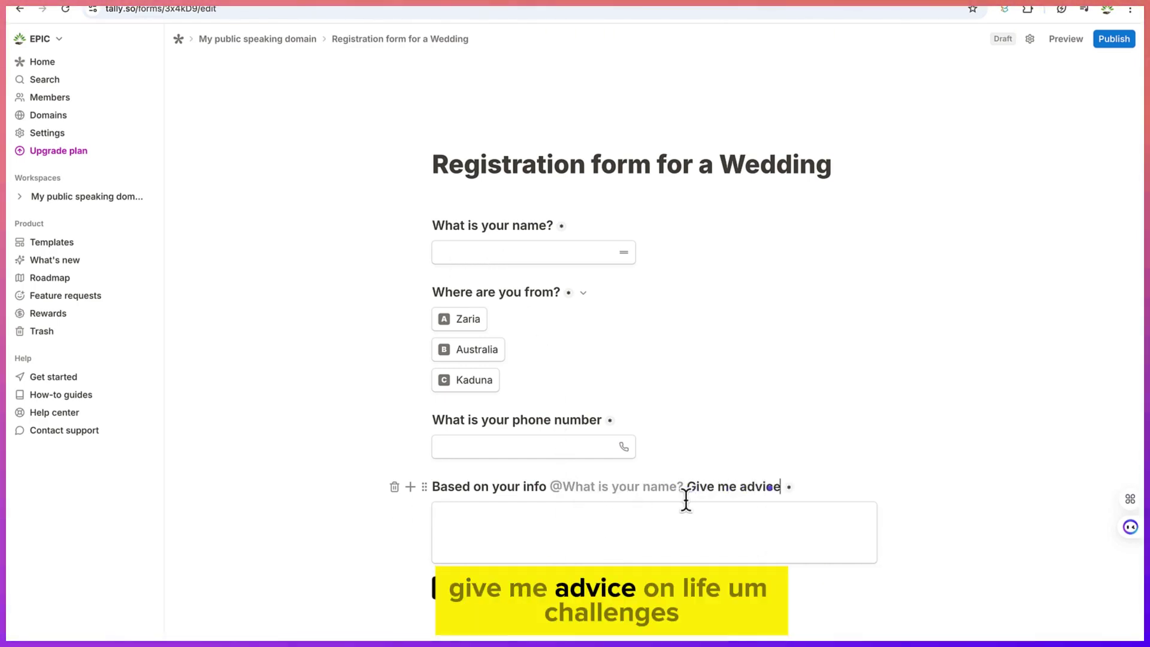
text(on life)
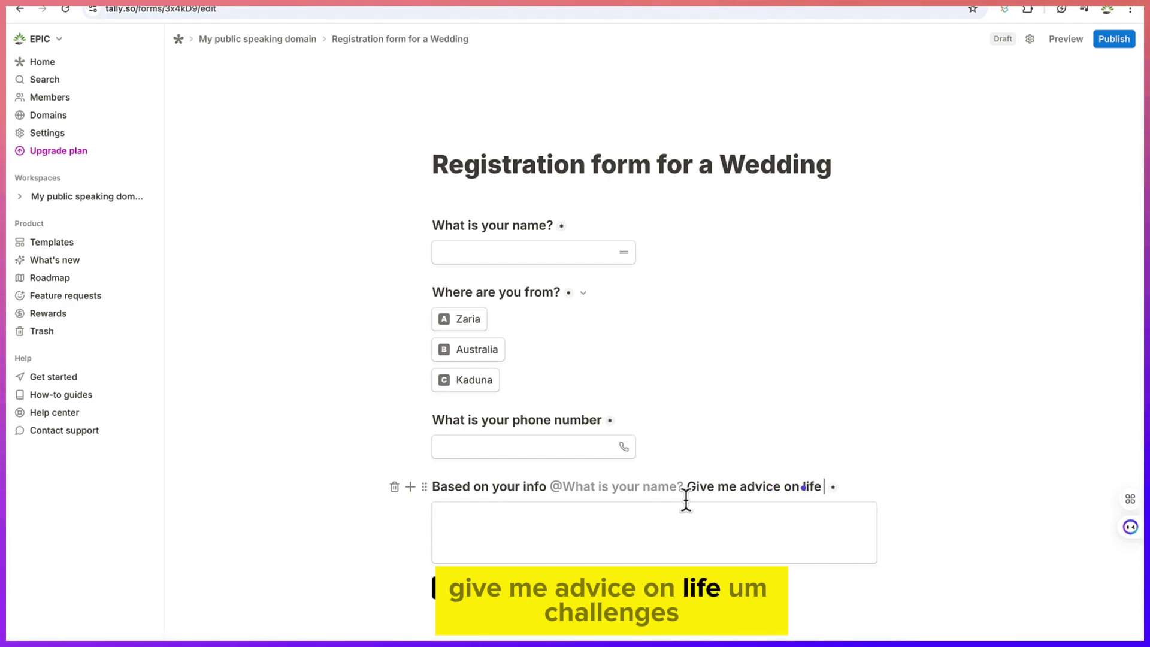
text( cha)
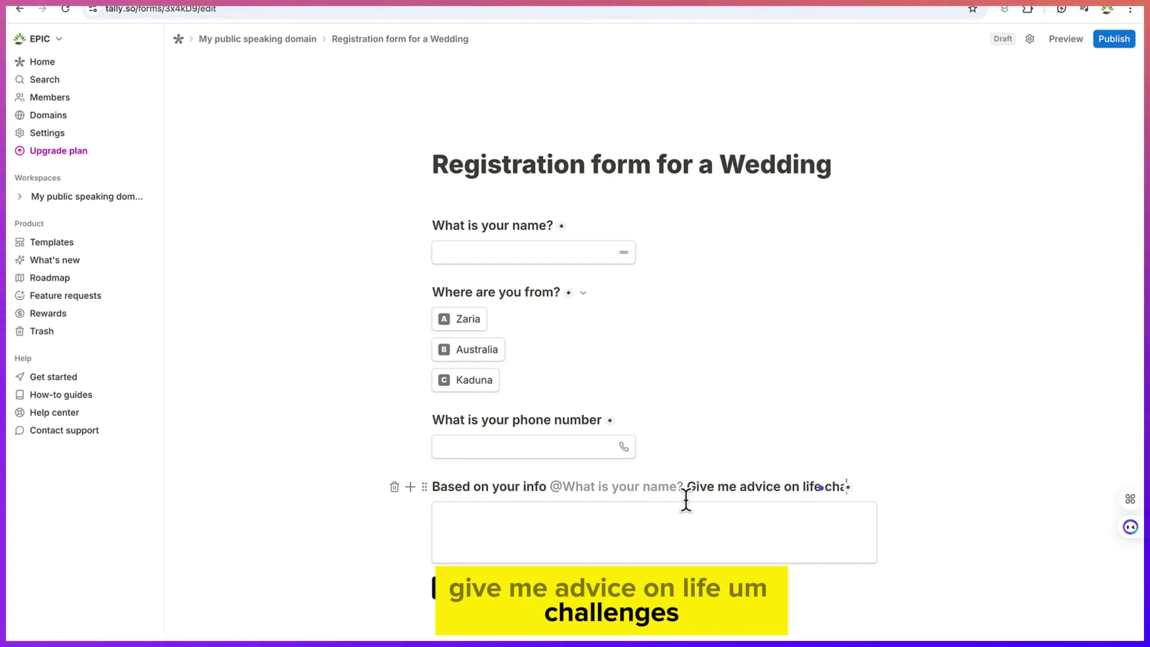
text(llenges)
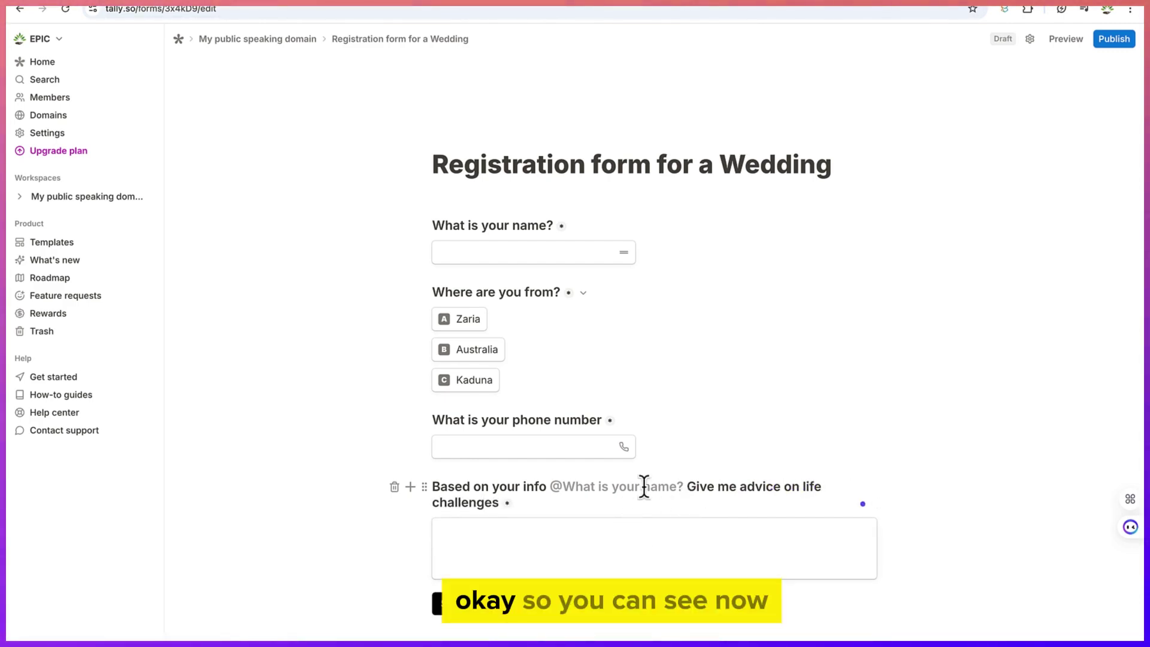
scroll(653, 488, down, 1)
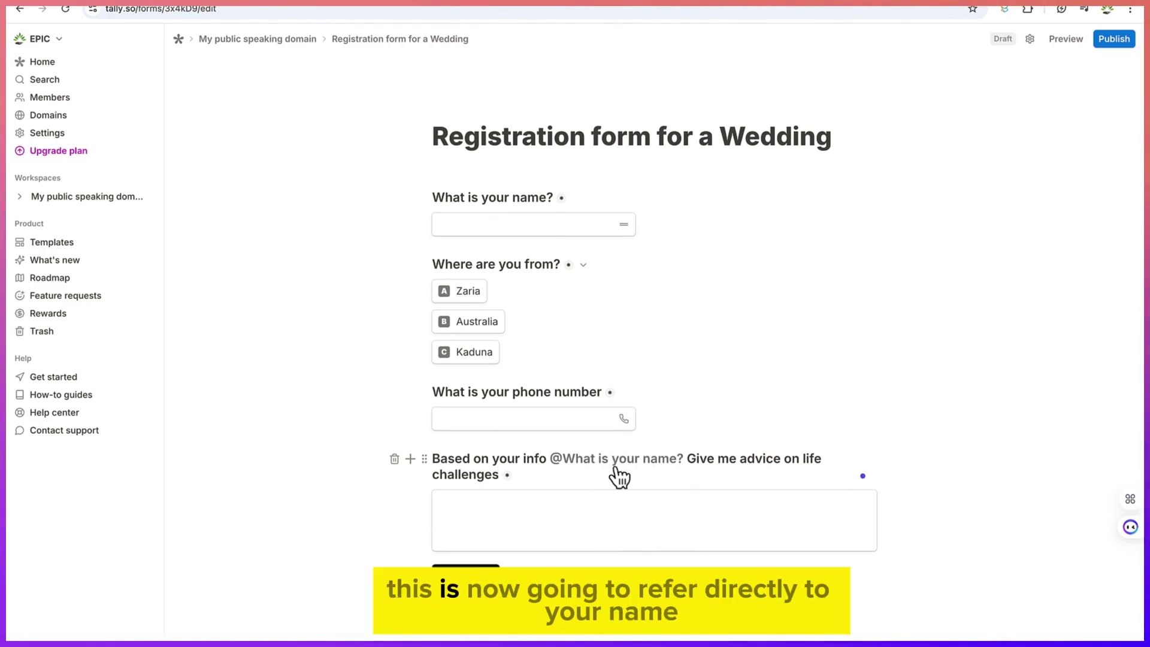
Relabel the submit button 'click to submit' and add a logo above the title
click(466, 576)
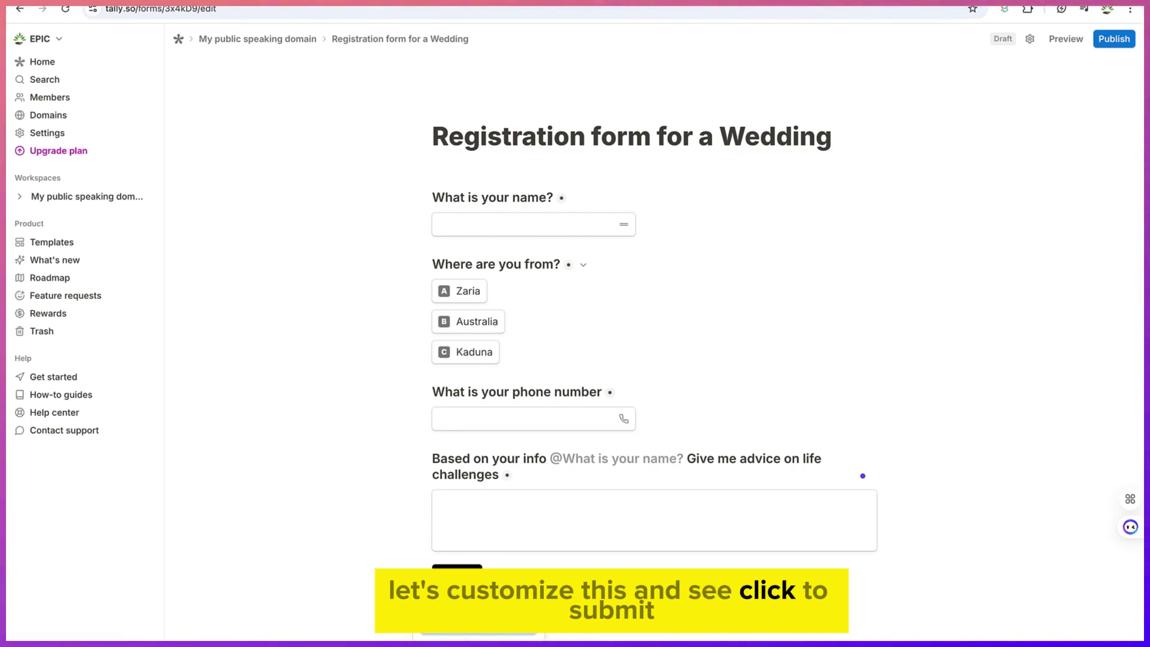
text(mit)
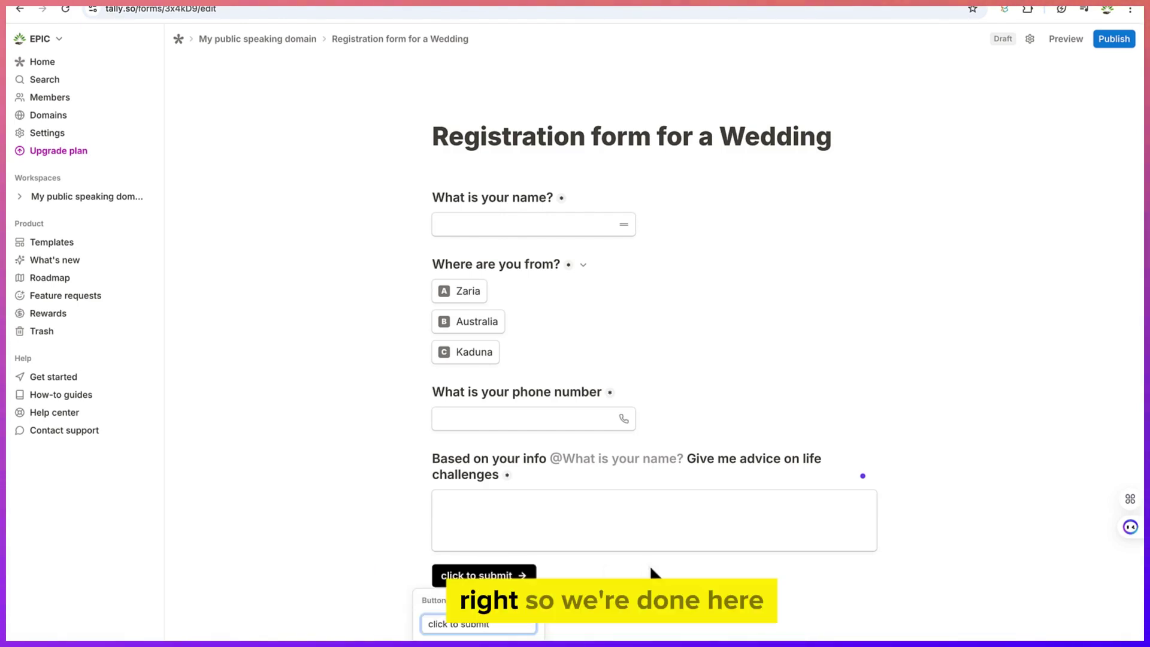
click(677, 622)
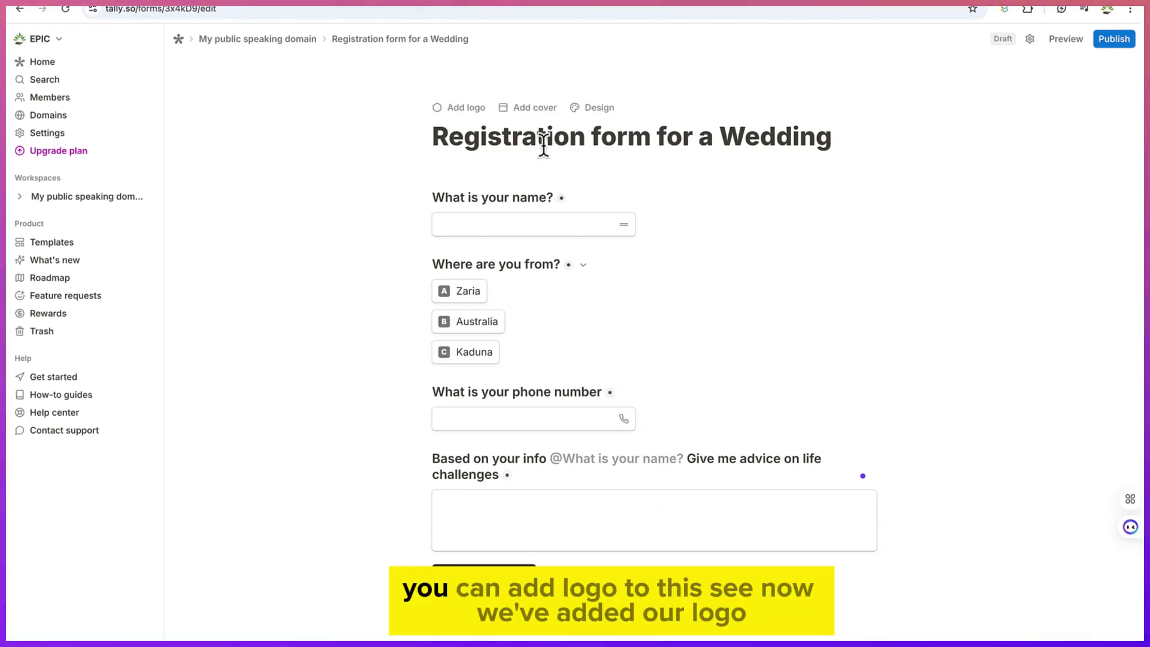
click(472, 114)
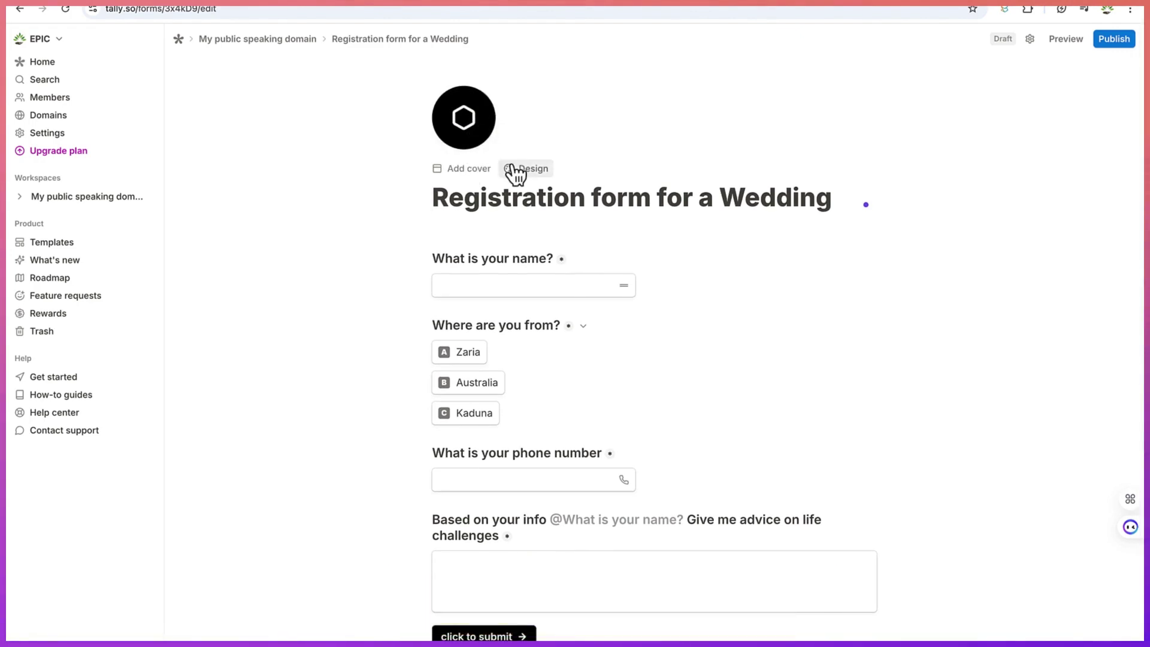
Set an Unsplash photo of a hillside town as the form's cover
click(482, 172)
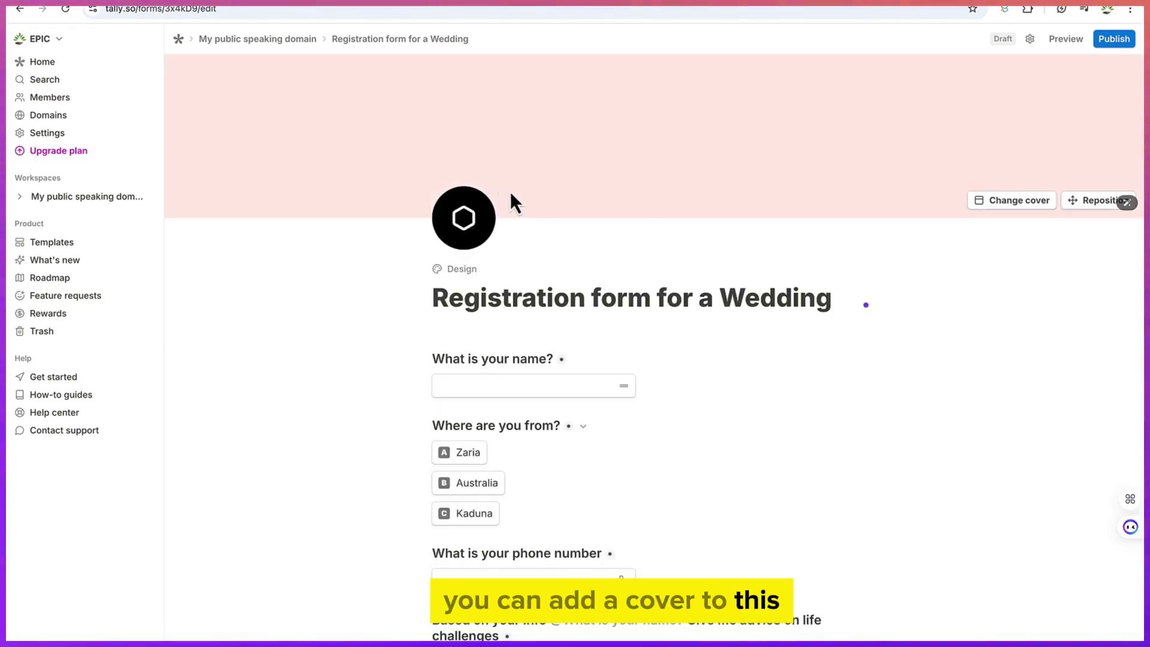
click(1033, 201)
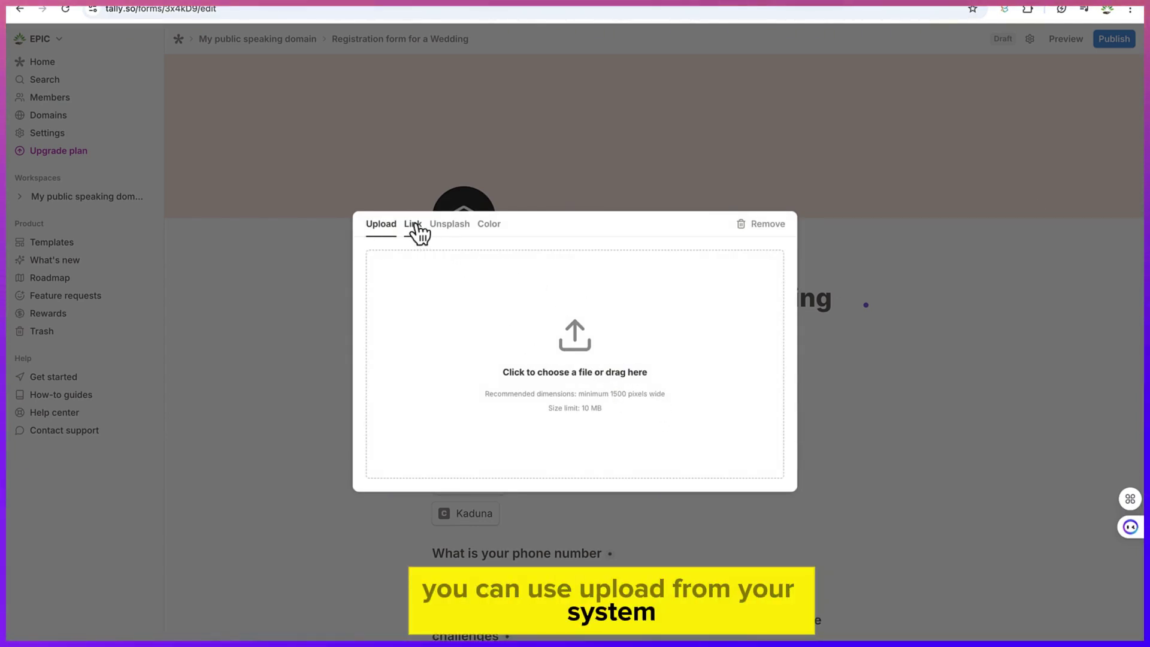
click(413, 227)
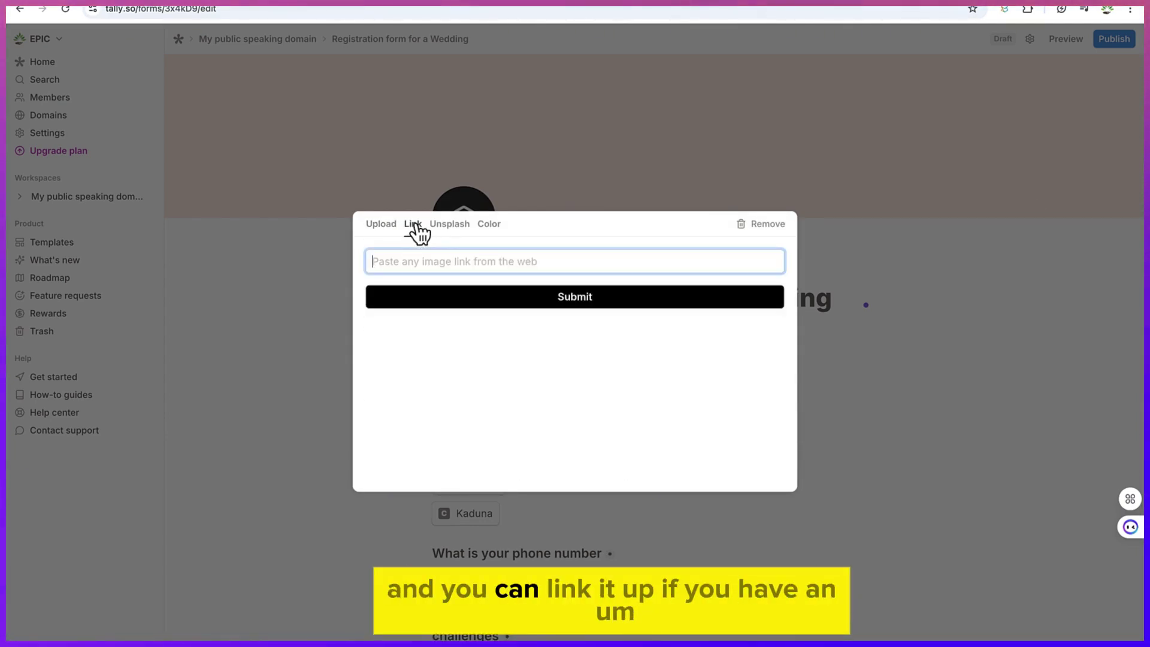
click(453, 231)
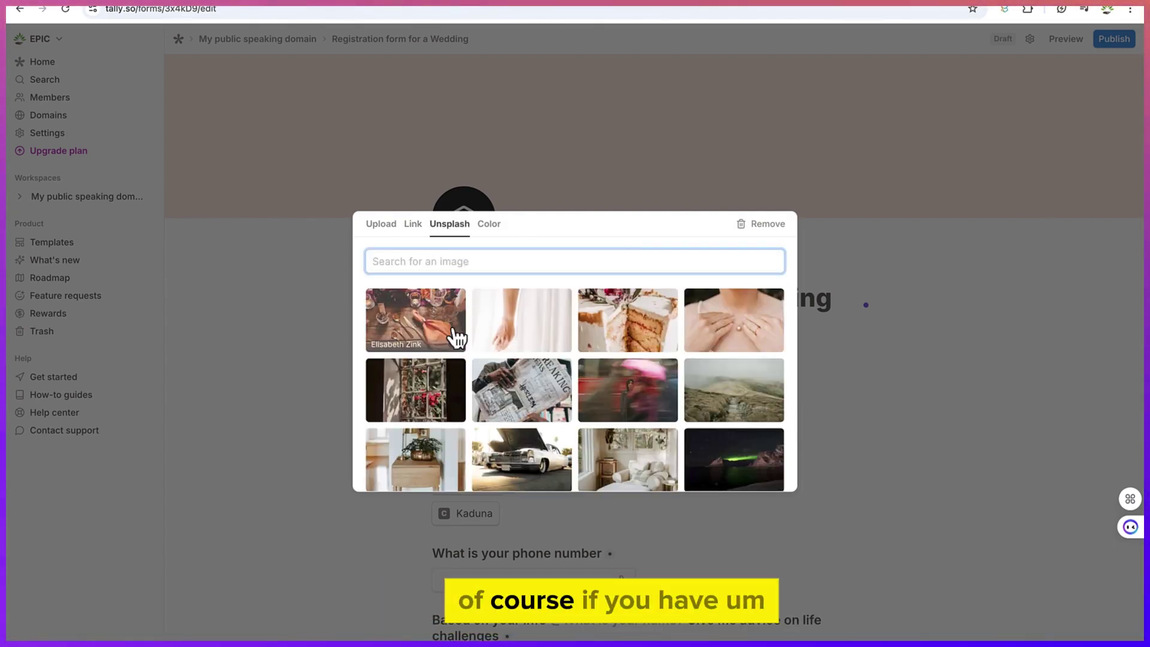
scroll(545, 457, down, 4)
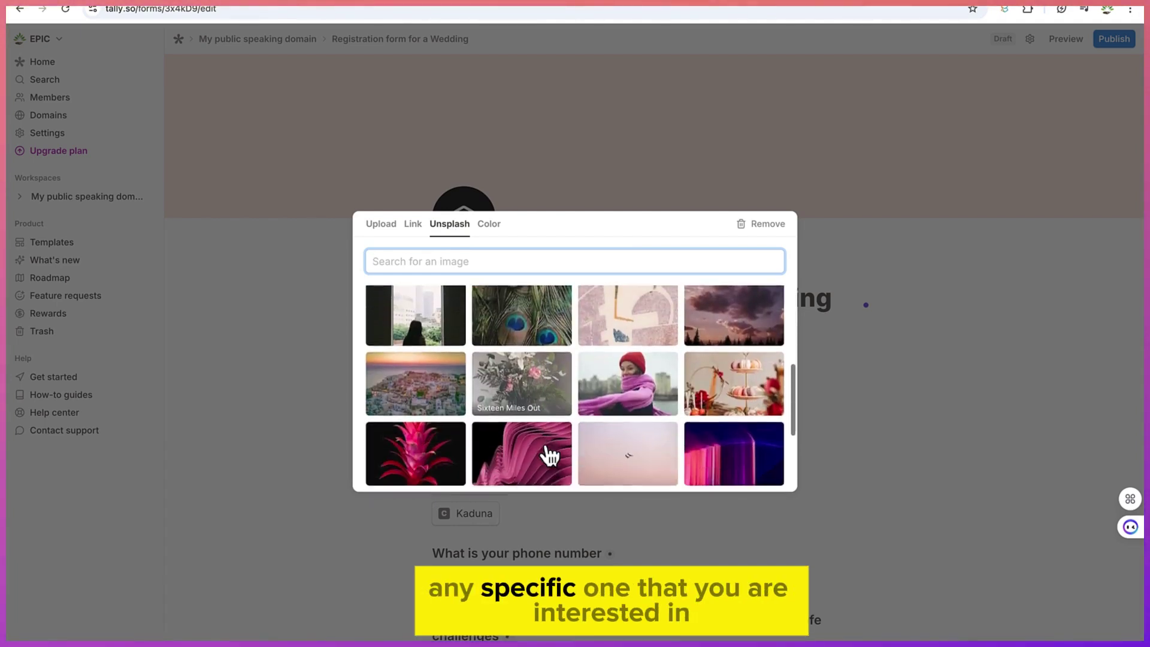
scroll(548, 455, down, 1)
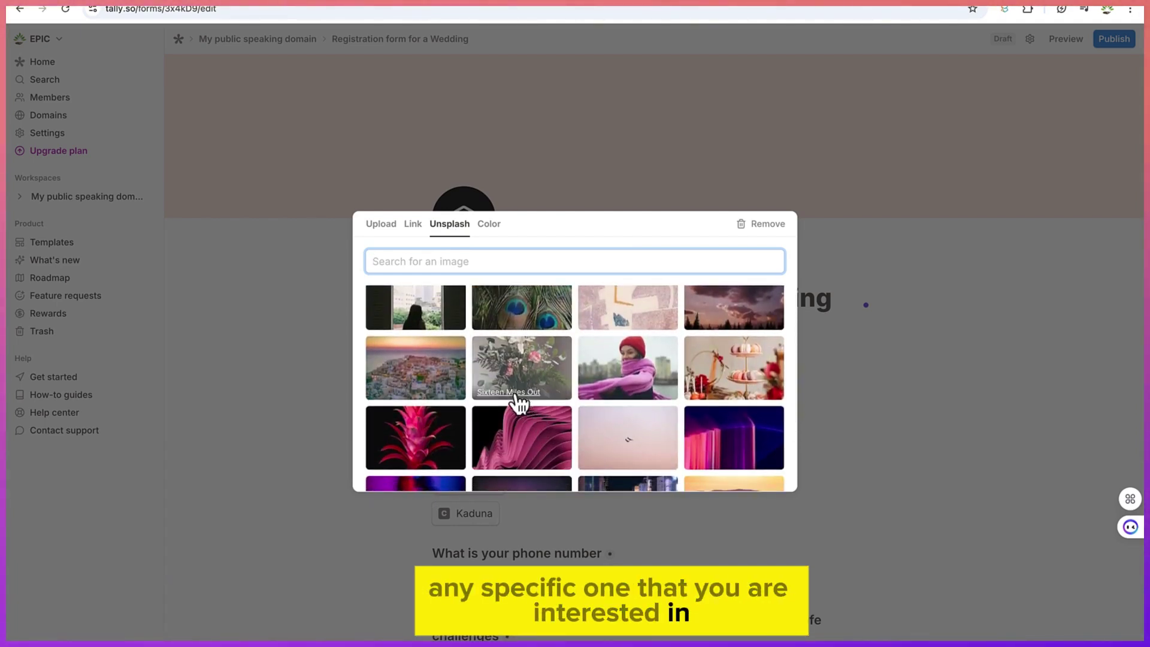
scroll(458, 410, down, 3)
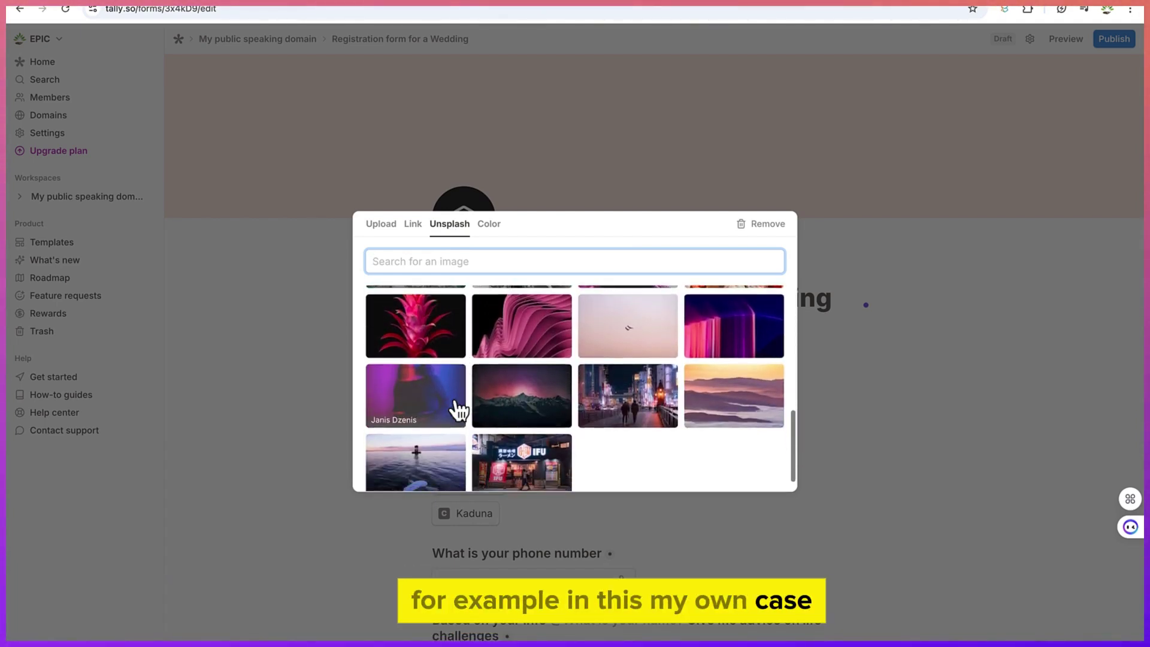
scroll(457, 411, up, 4)
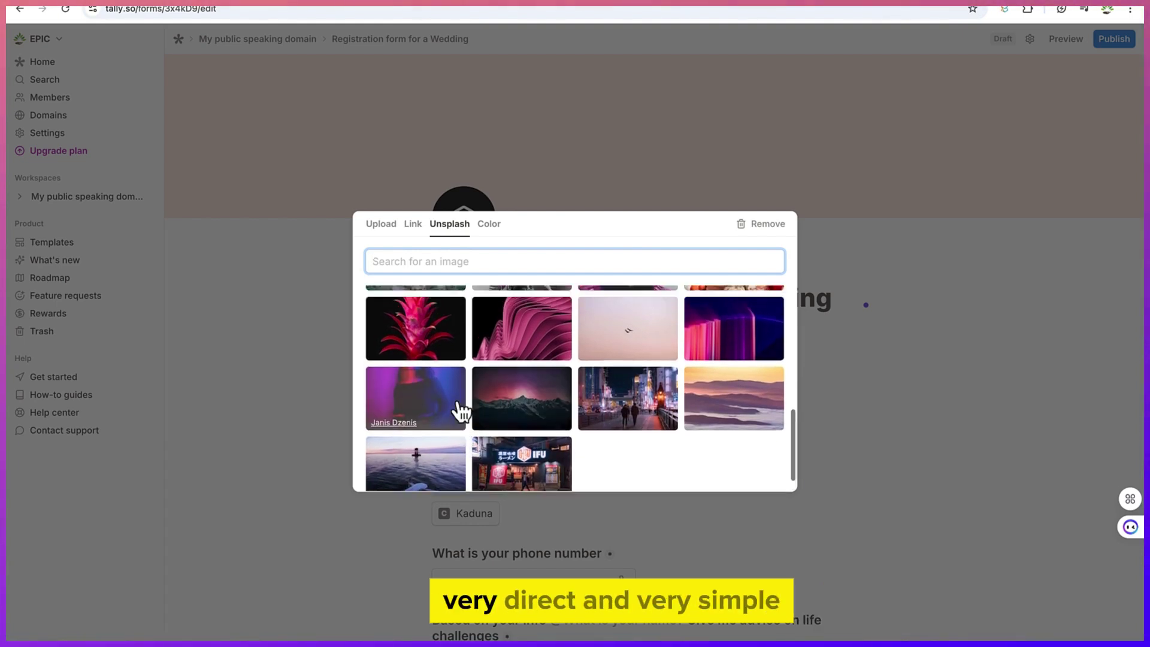
click(437, 413)
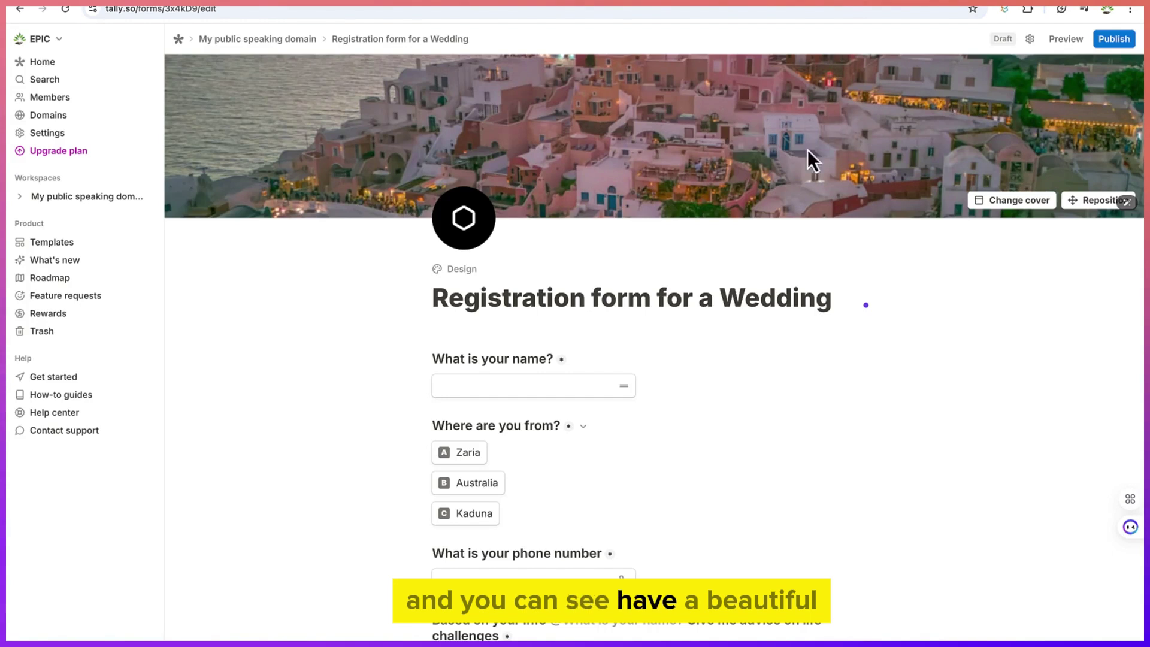
Drag the cover photo to reposition it within the banner, then open the logo image options
click(1083, 200)
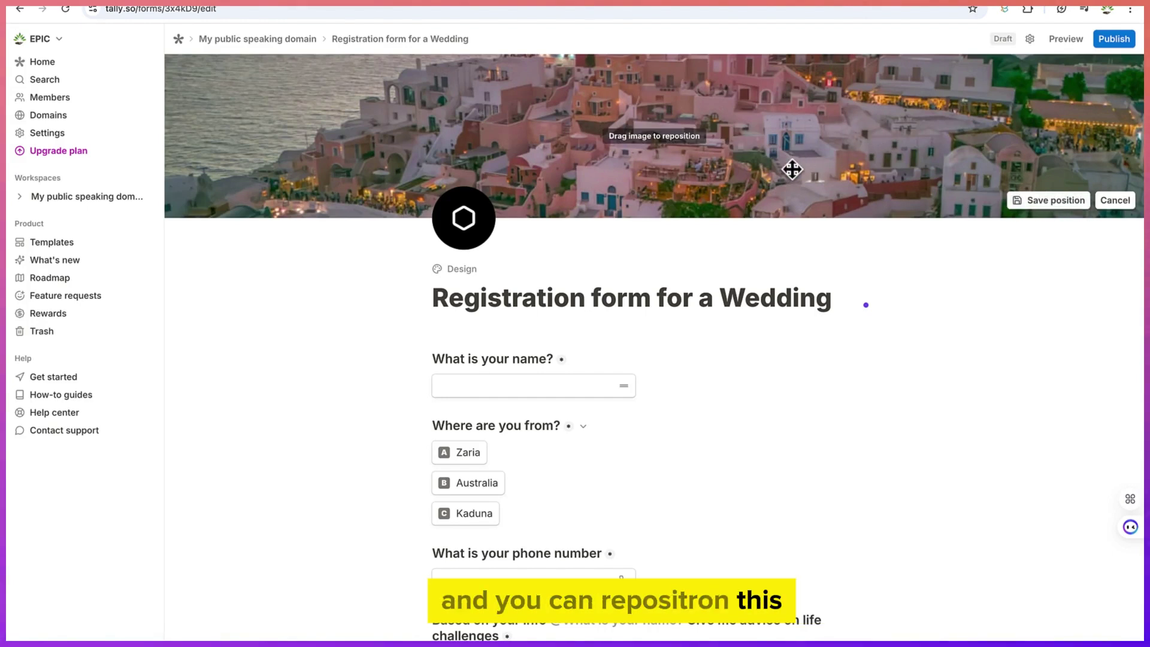
drag(791, 169, 806, 187)
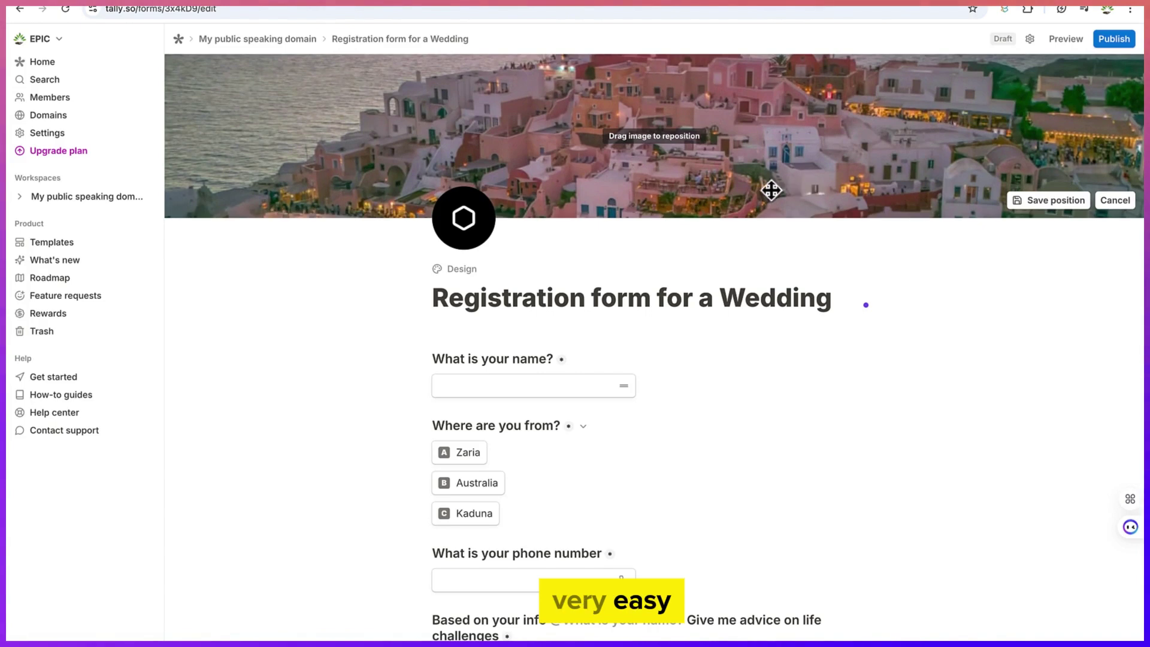
click(456, 242)
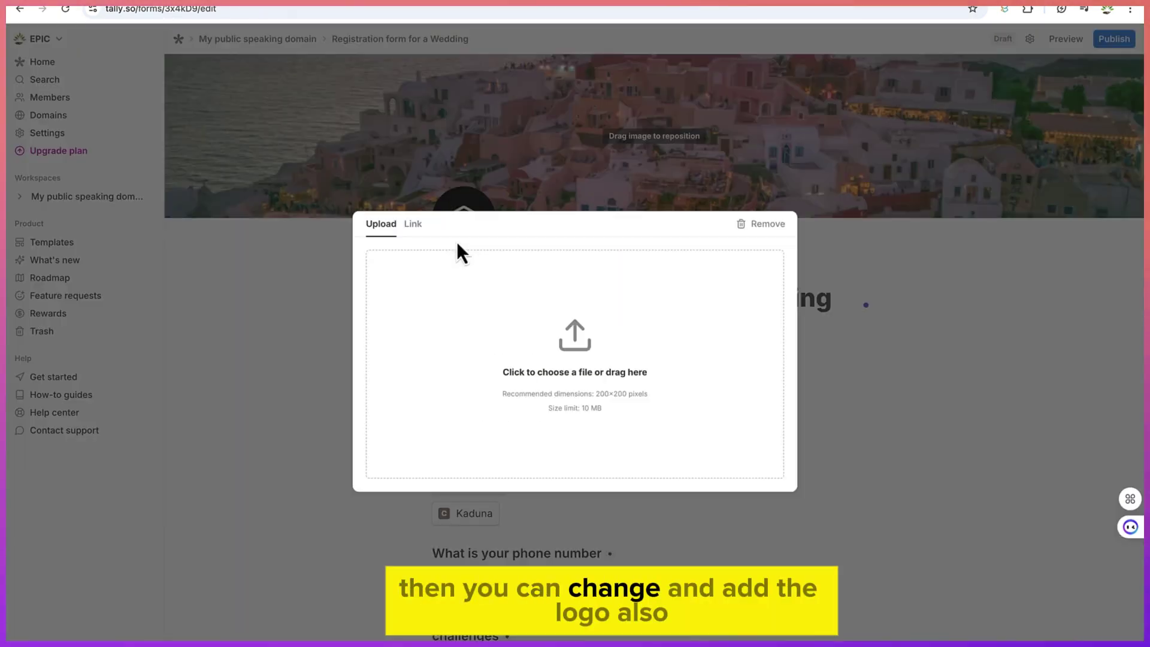
Upload quizmash logo.jpg from the Desktop as the form's logo
click(413, 225)
click(383, 227)
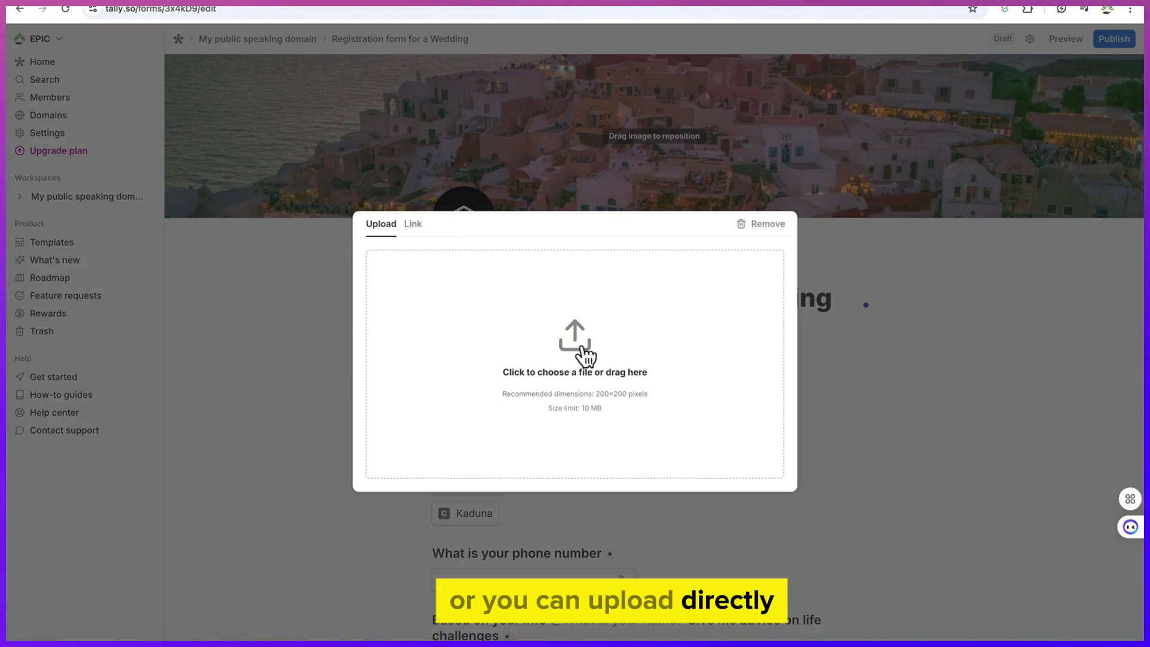
click(596, 374)
click(513, 289)
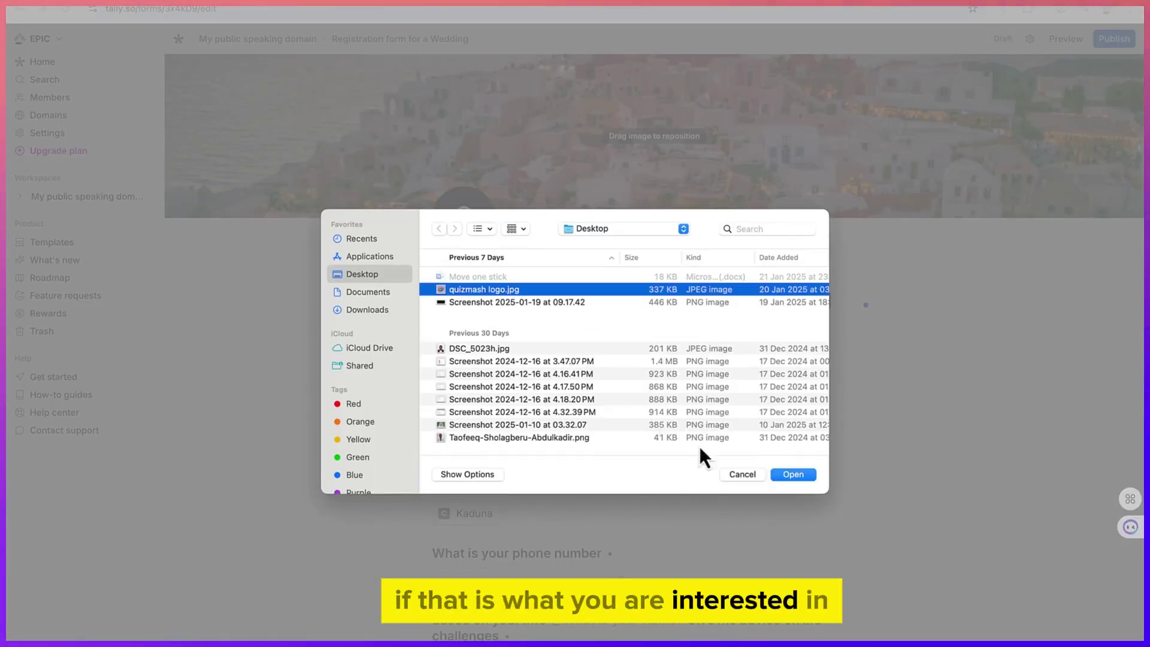
click(790, 477)
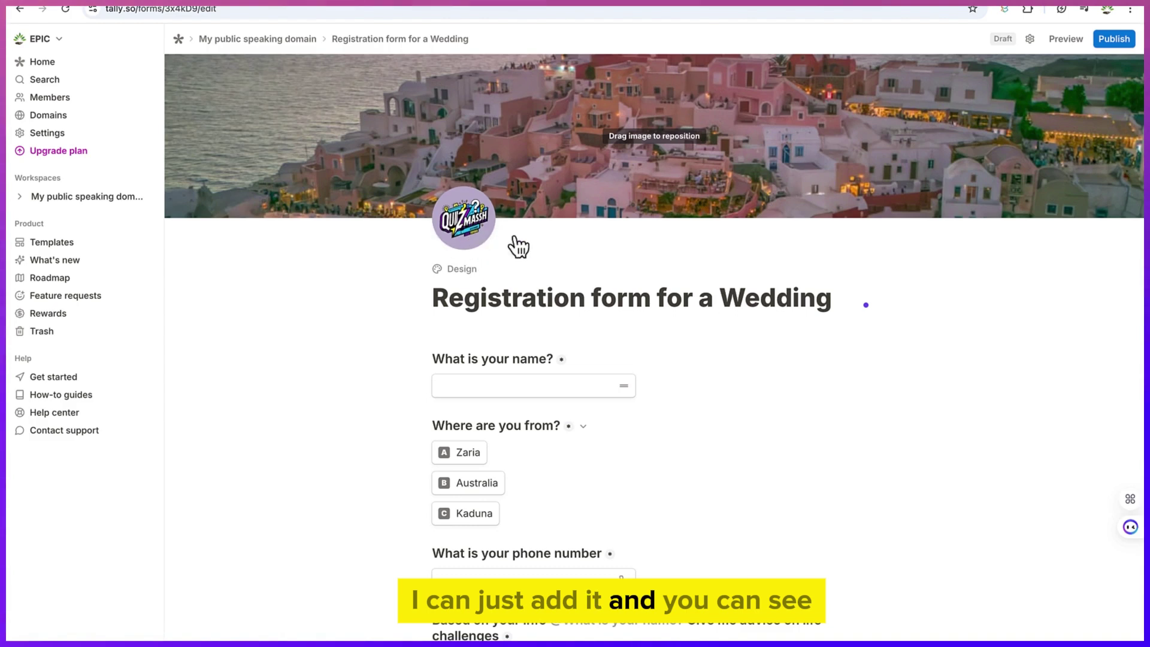
click(461, 275)
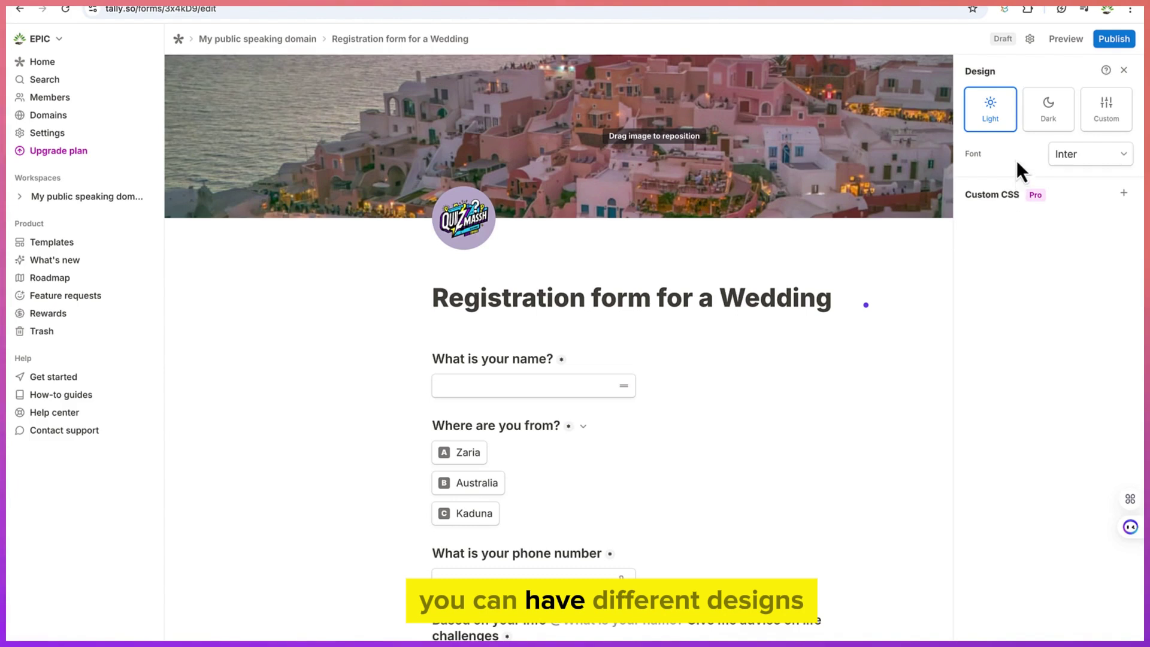
Try the dark and custom themes, then keep the form on the light theme
click(1050, 123)
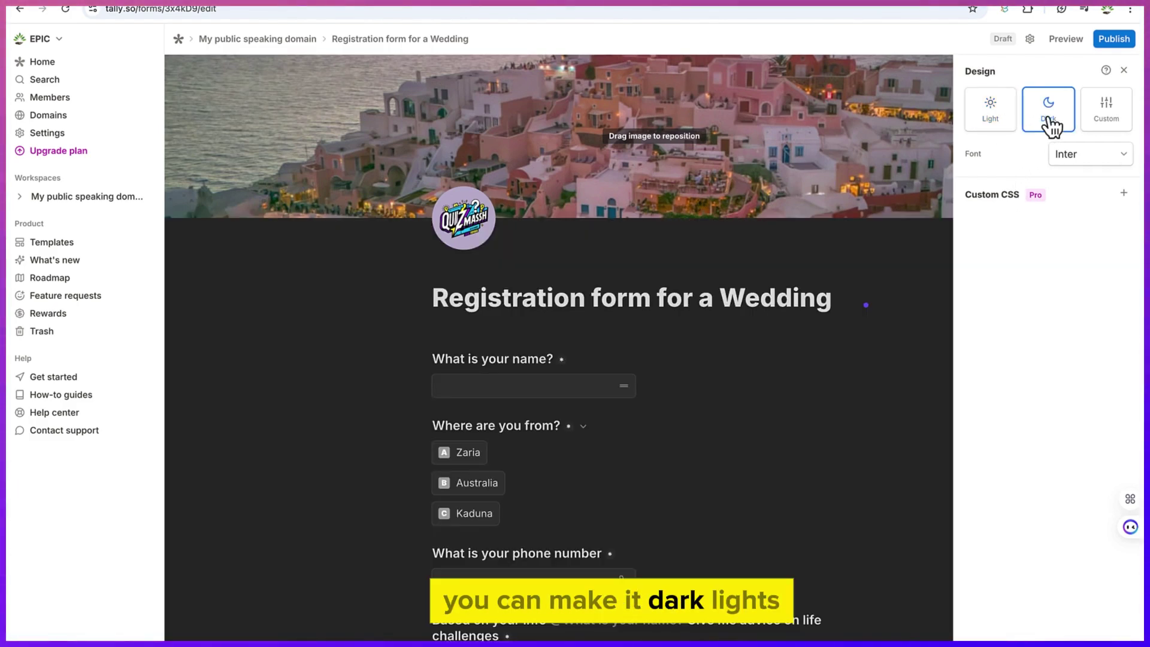
click(1005, 127)
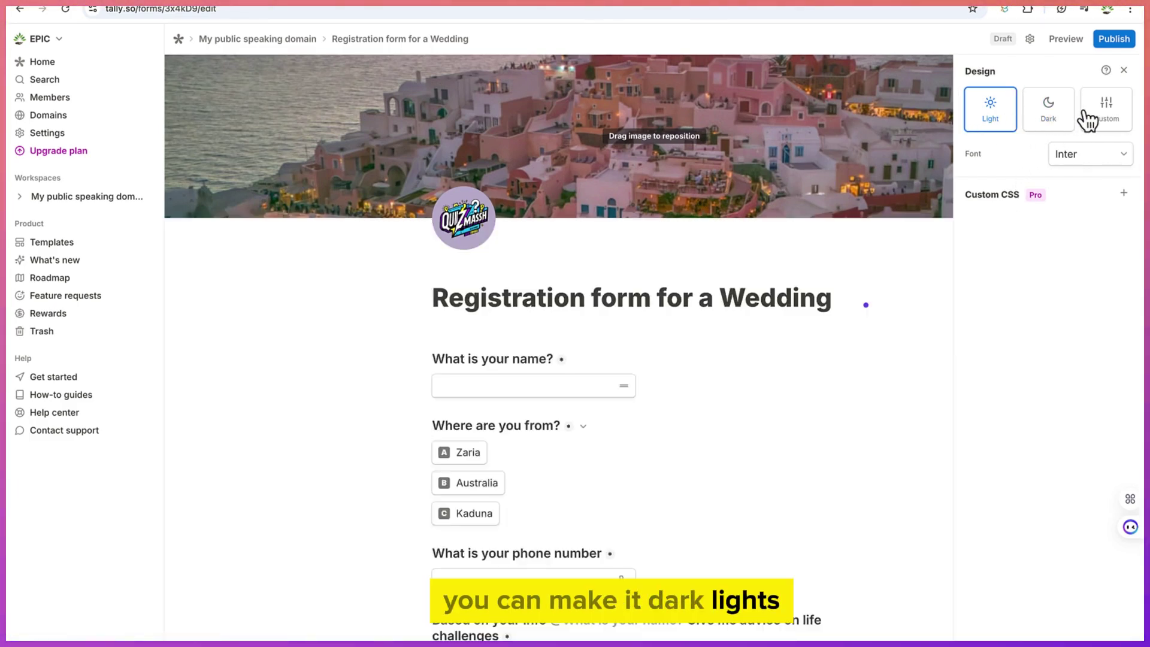
click(1089, 119)
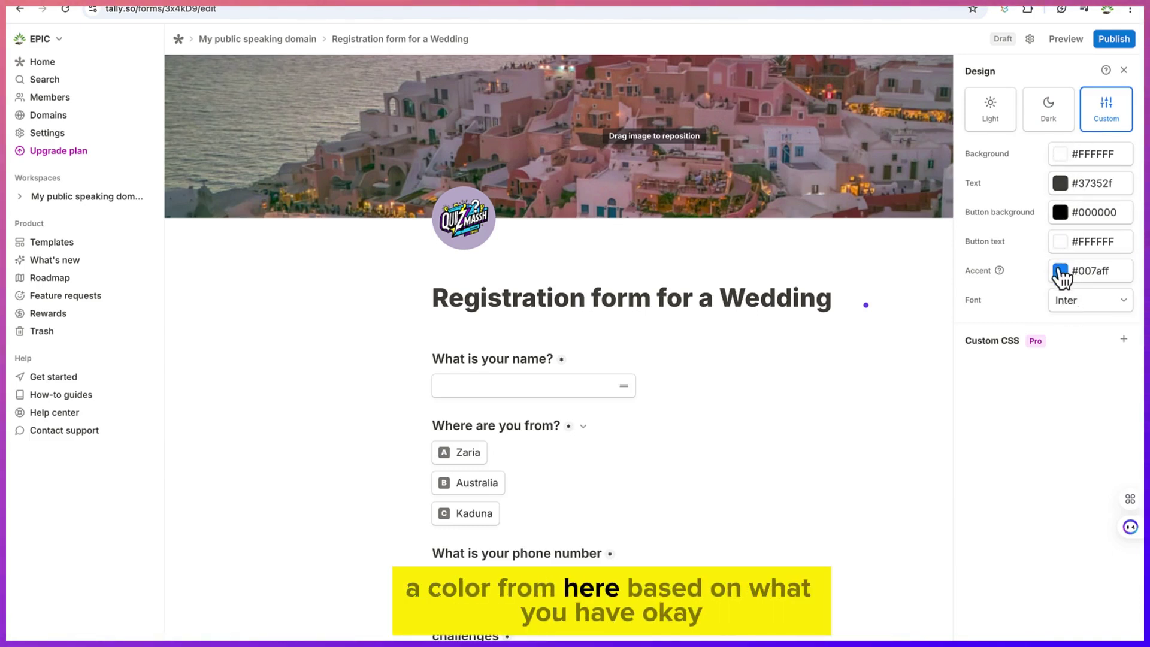
click(997, 126)
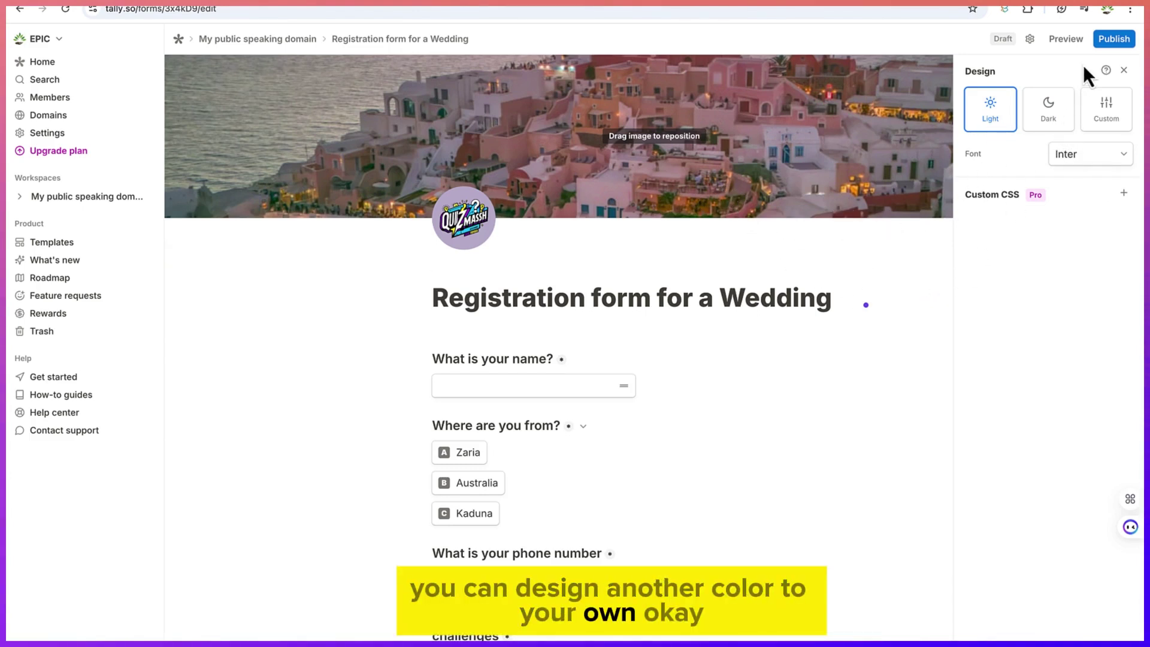
click(1125, 71)
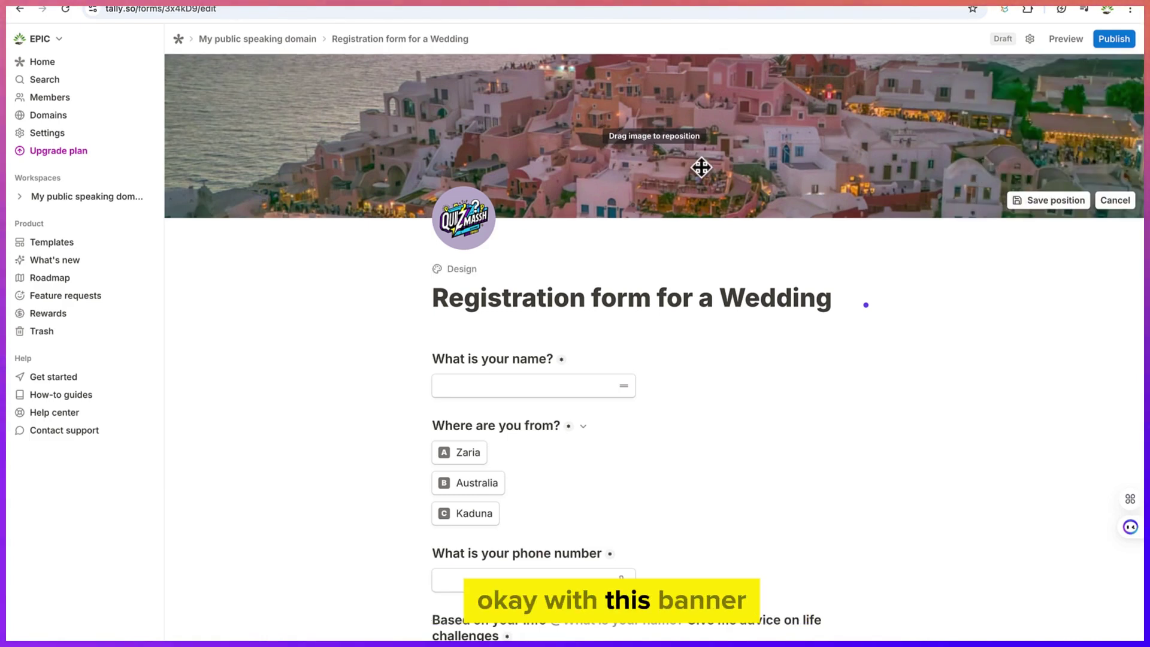
Save the cover image's new position
click(1056, 204)
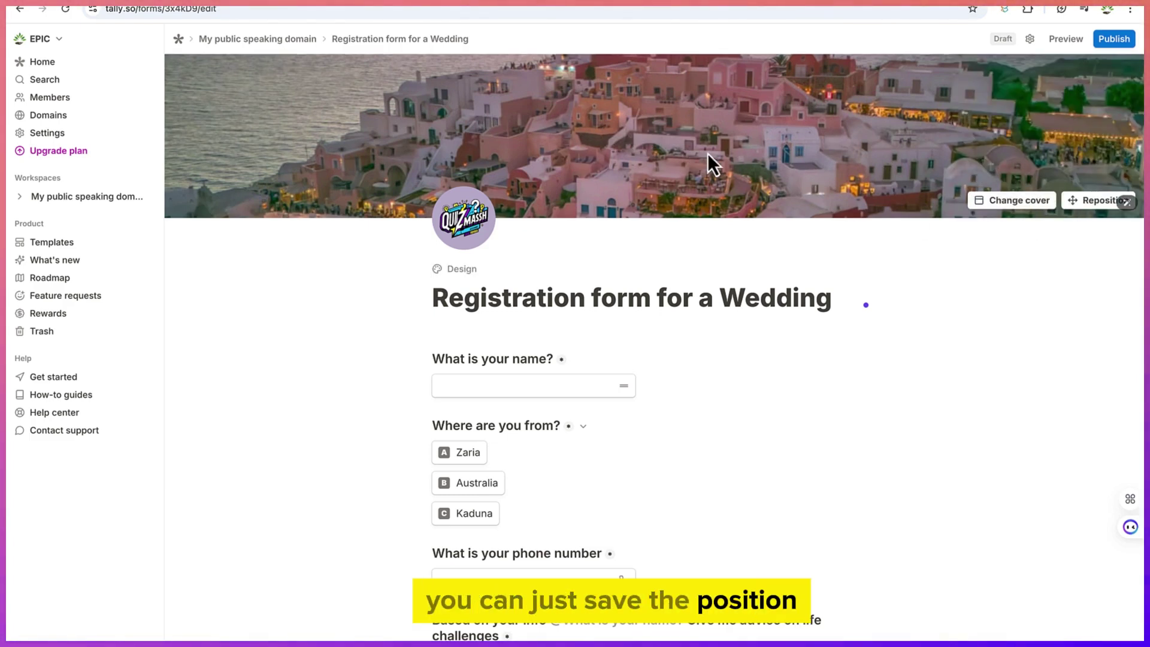
scroll(678, 444, down, 3)
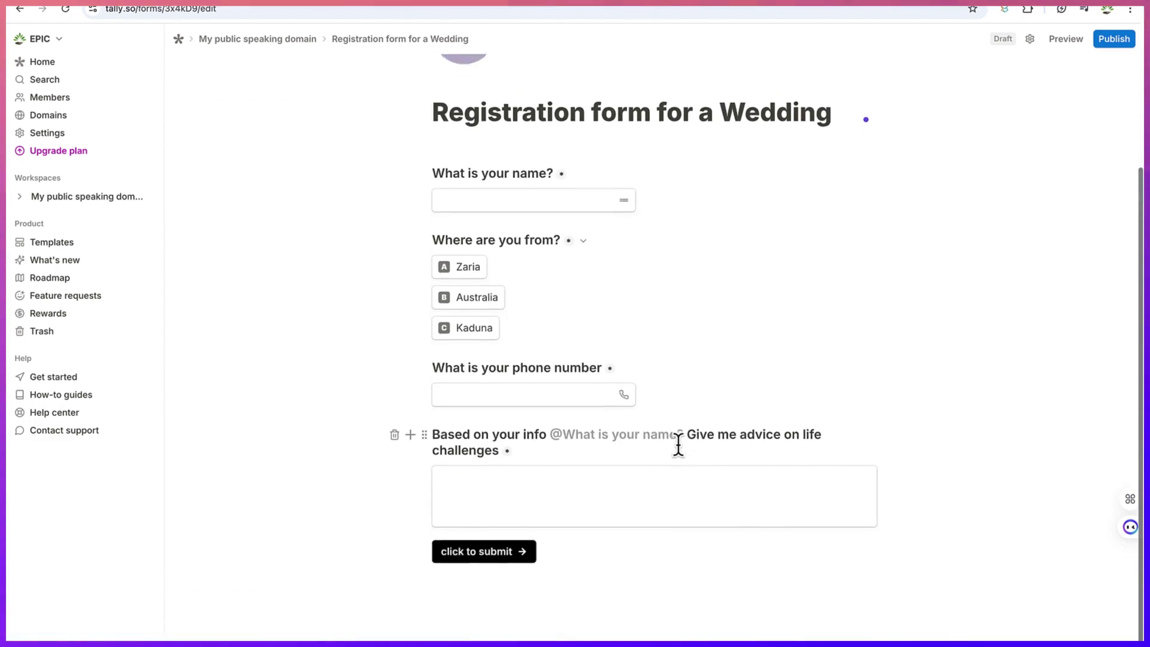
scroll(678, 444, up, 3)
scroll(678, 445, down, 3)
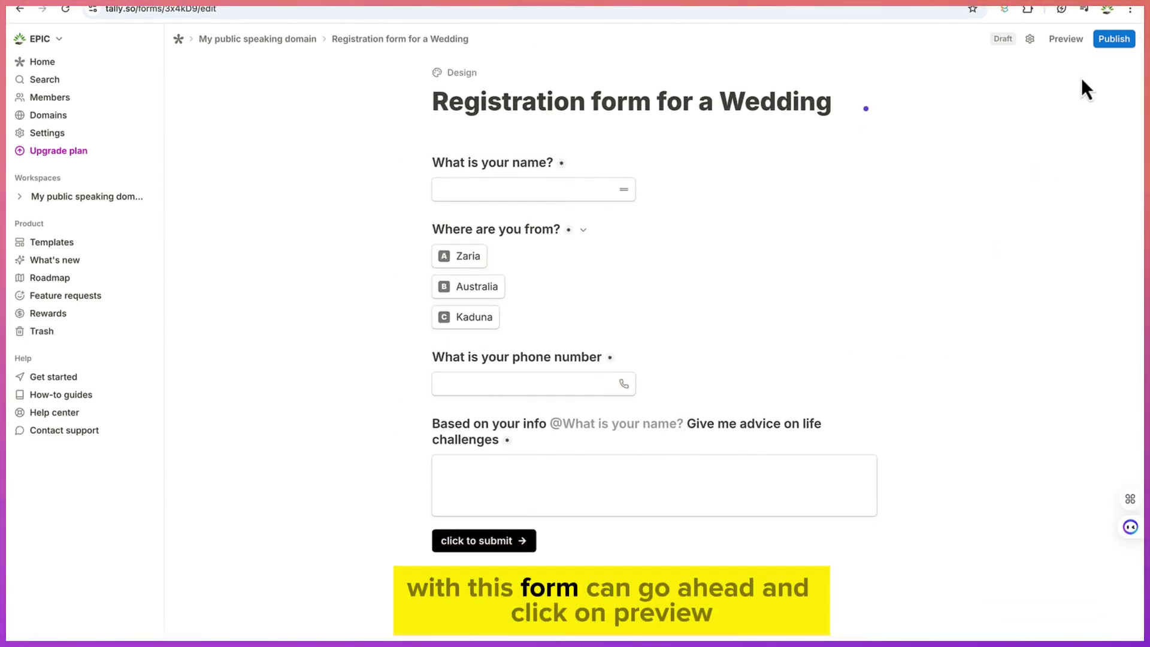
Preview the form and answer with a name, Zaria, a phone number and advice text
click(1056, 42)
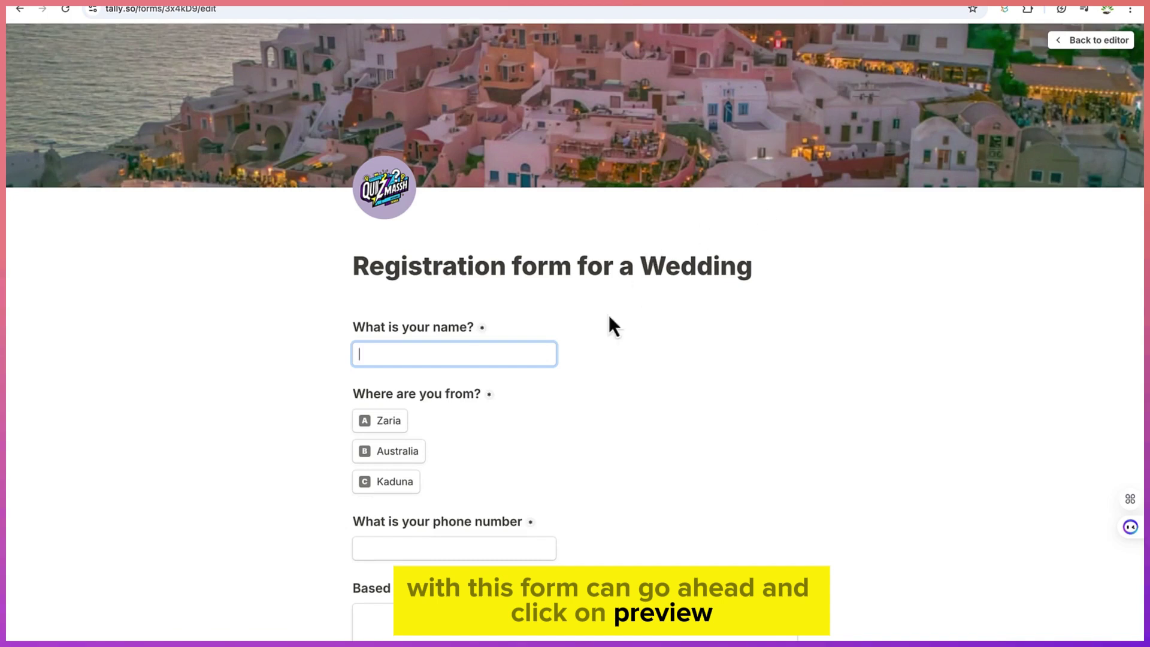
text(A)
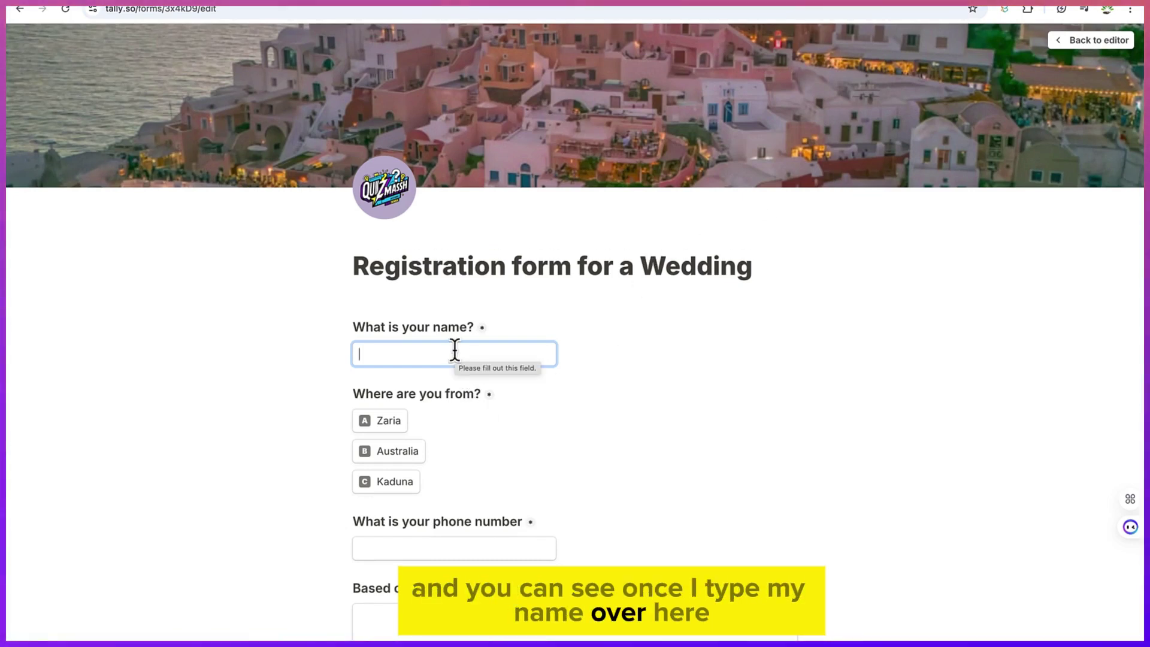
text(bdurrasheed)
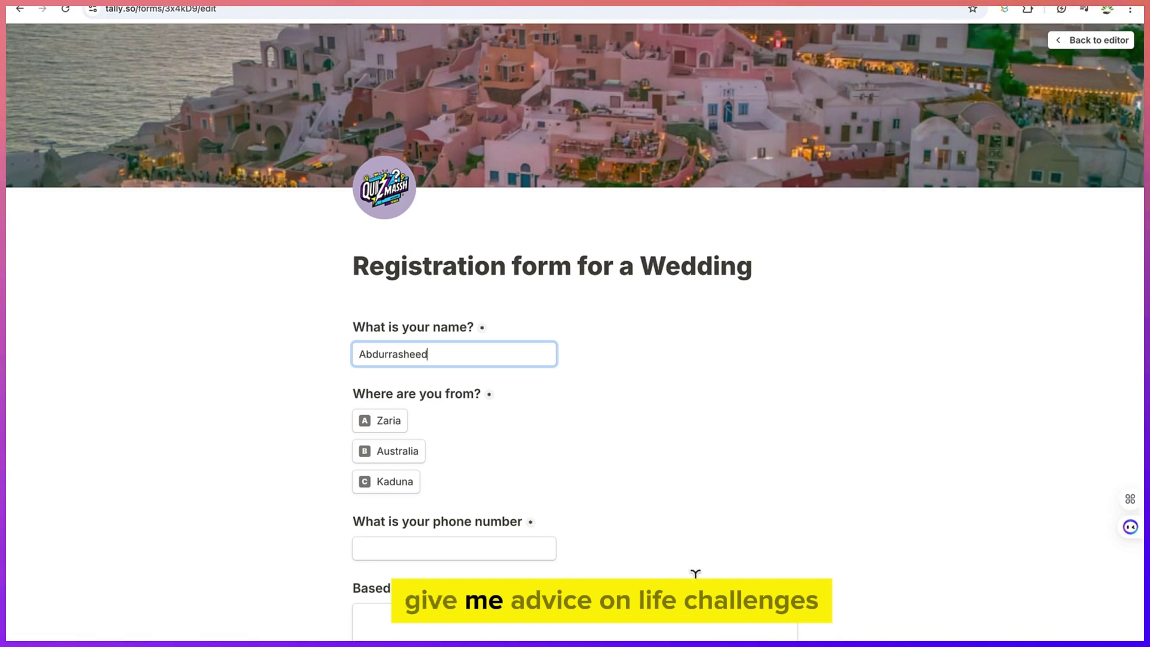
scroll(519, 619, down, 1)
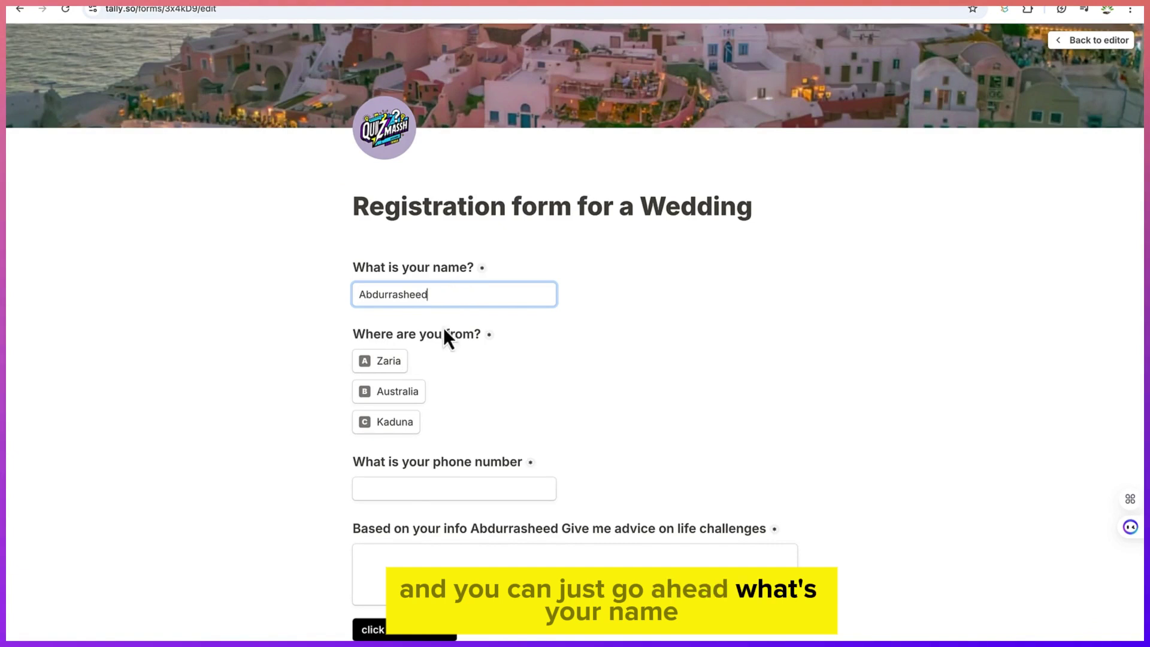
click(396, 363)
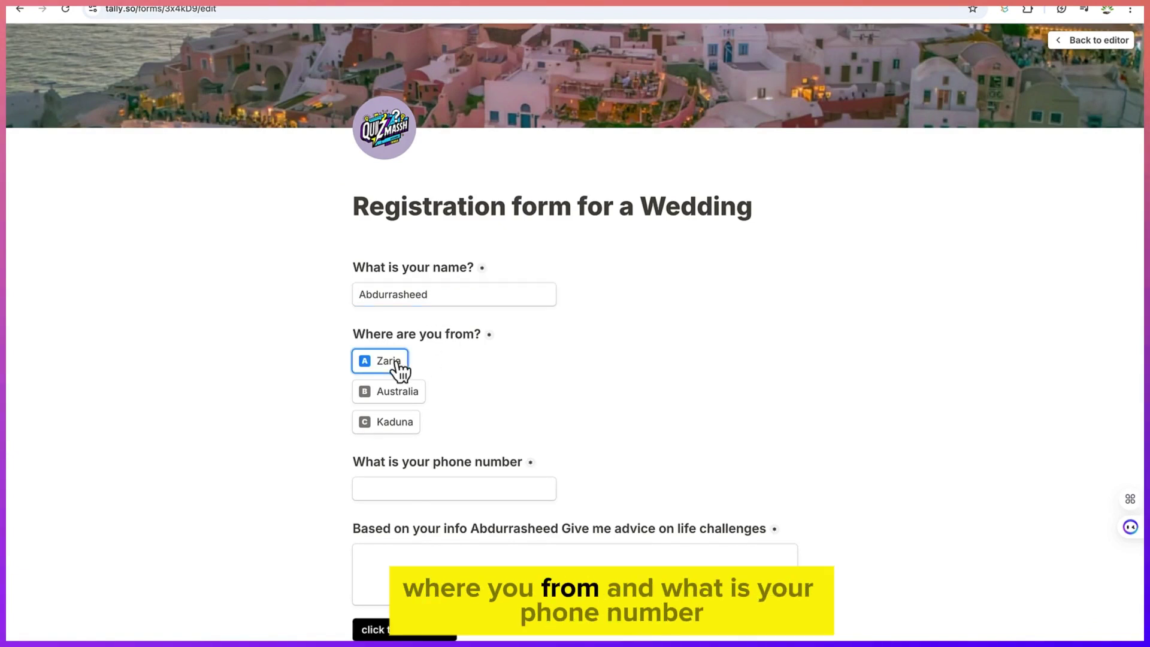
click(417, 485)
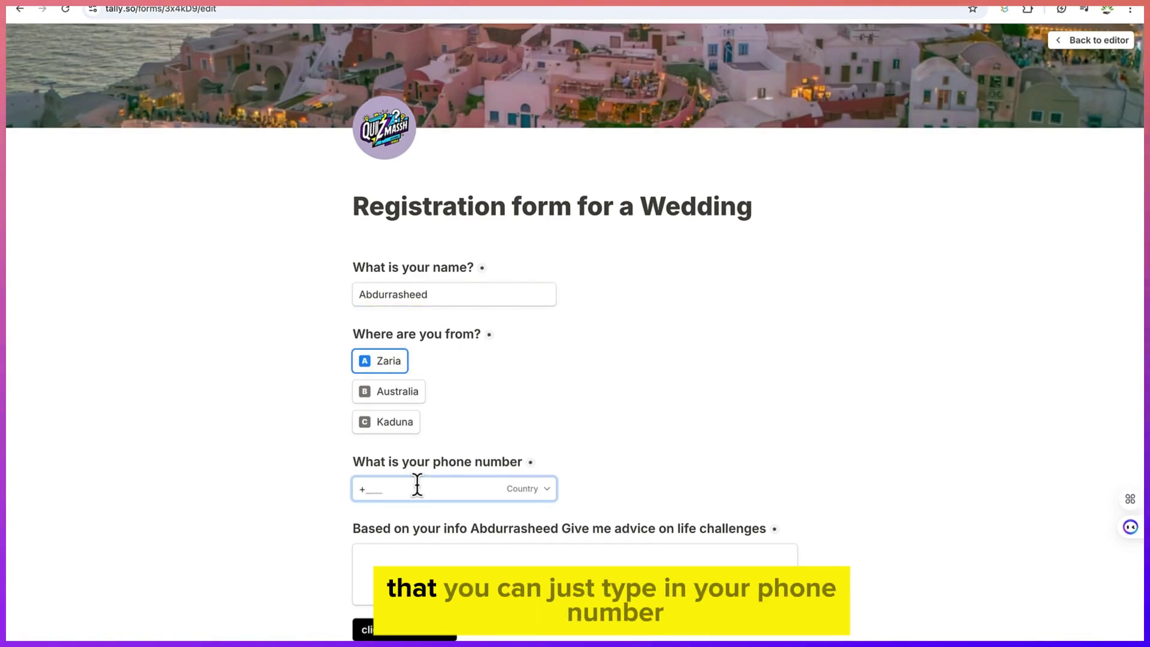
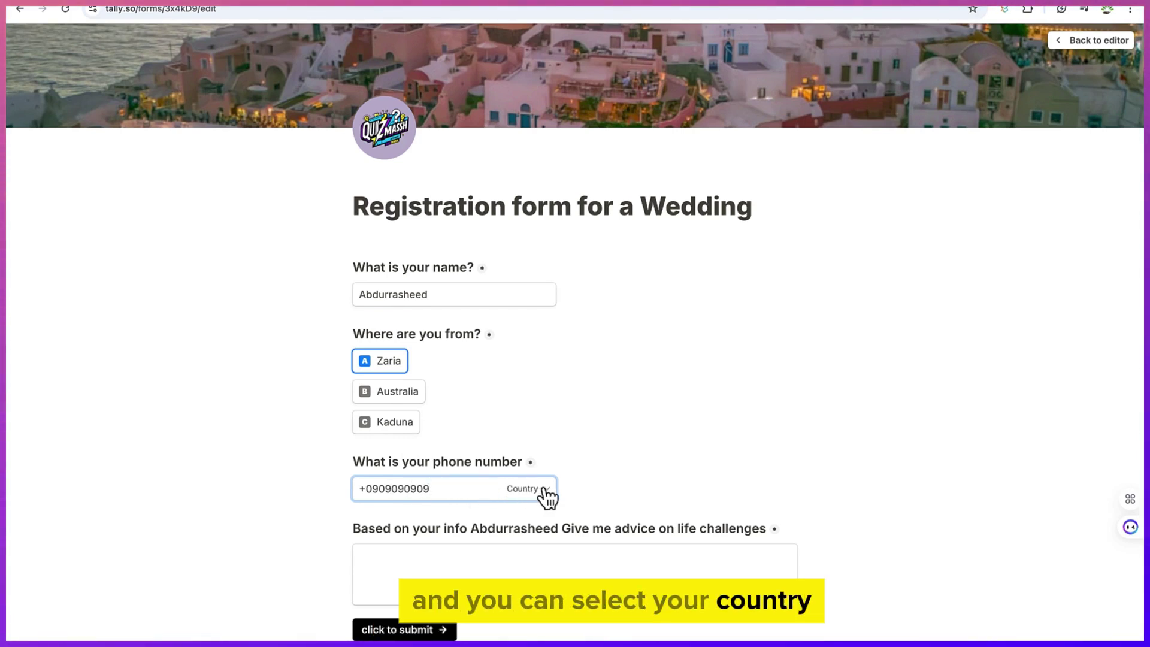
click(543, 487)
click(513, 412)
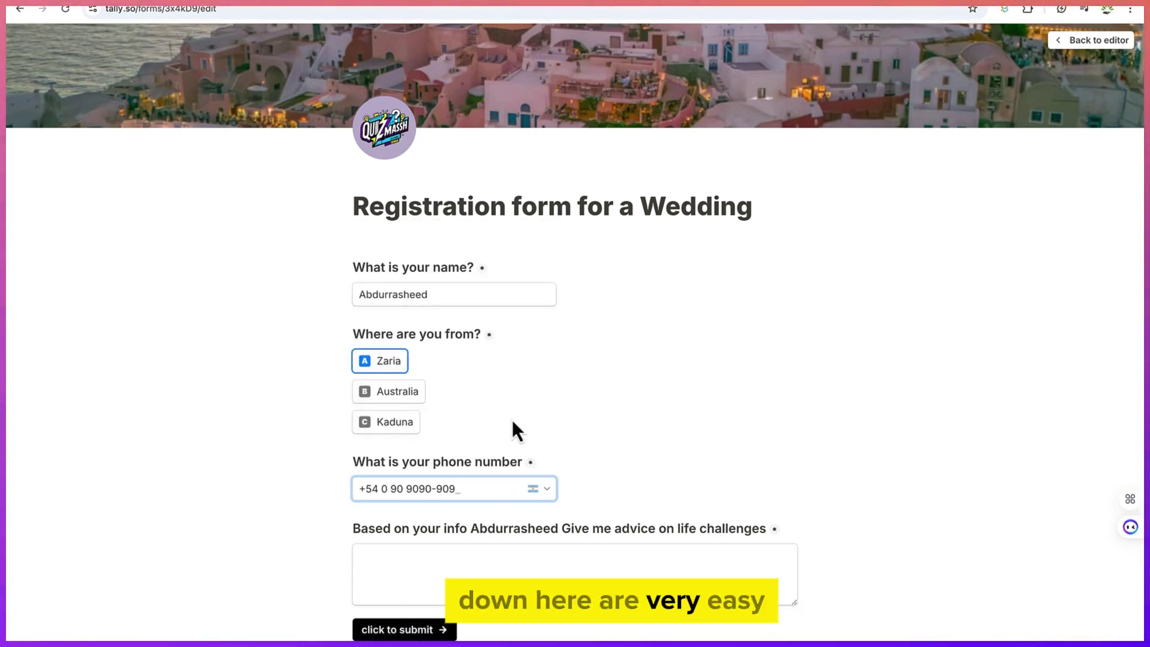
click(407, 557)
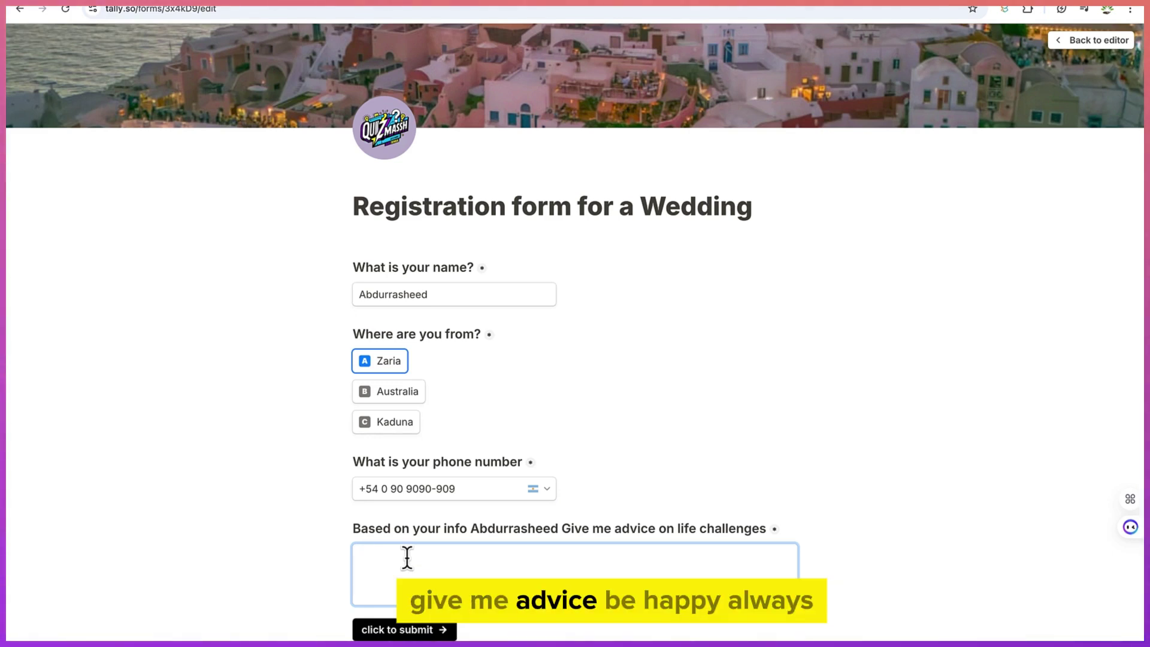
text(Be happy)
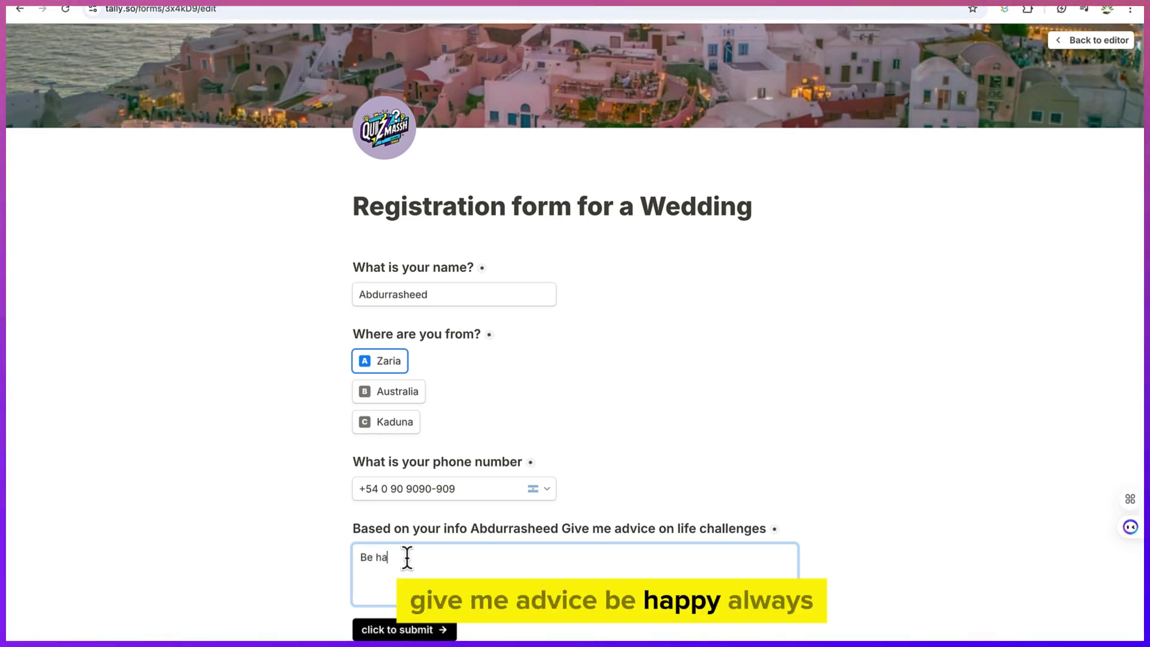
key(BackSpace)
key(BackSpace)
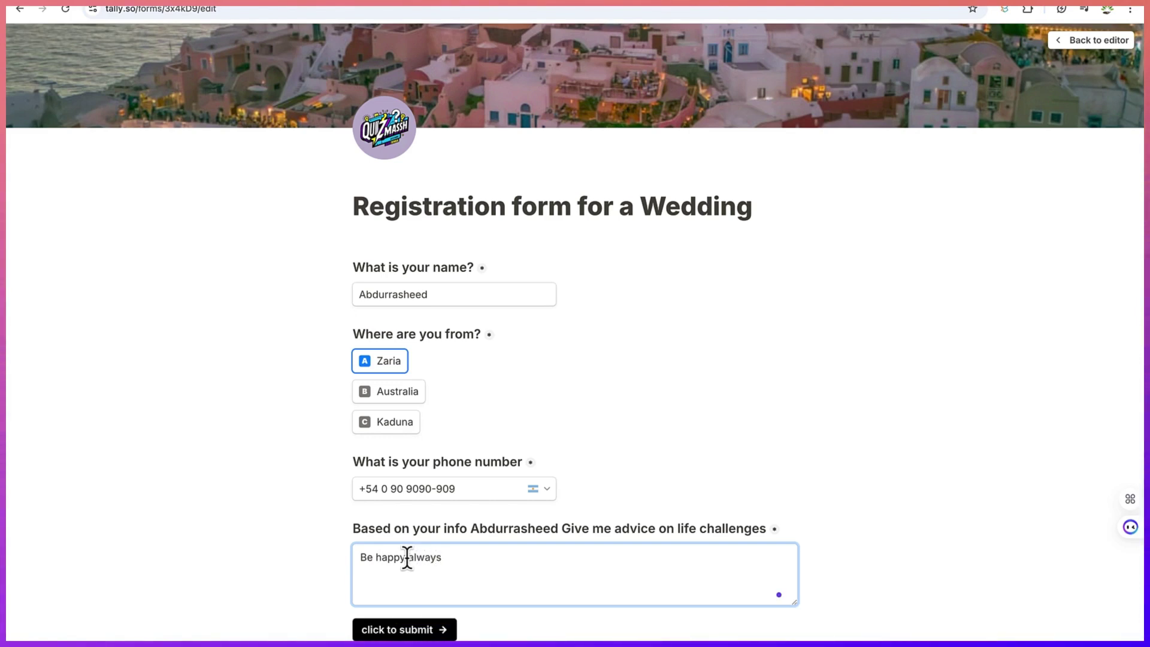
Correct the phone's country code to Nigeria and submit the form
click(411, 630)
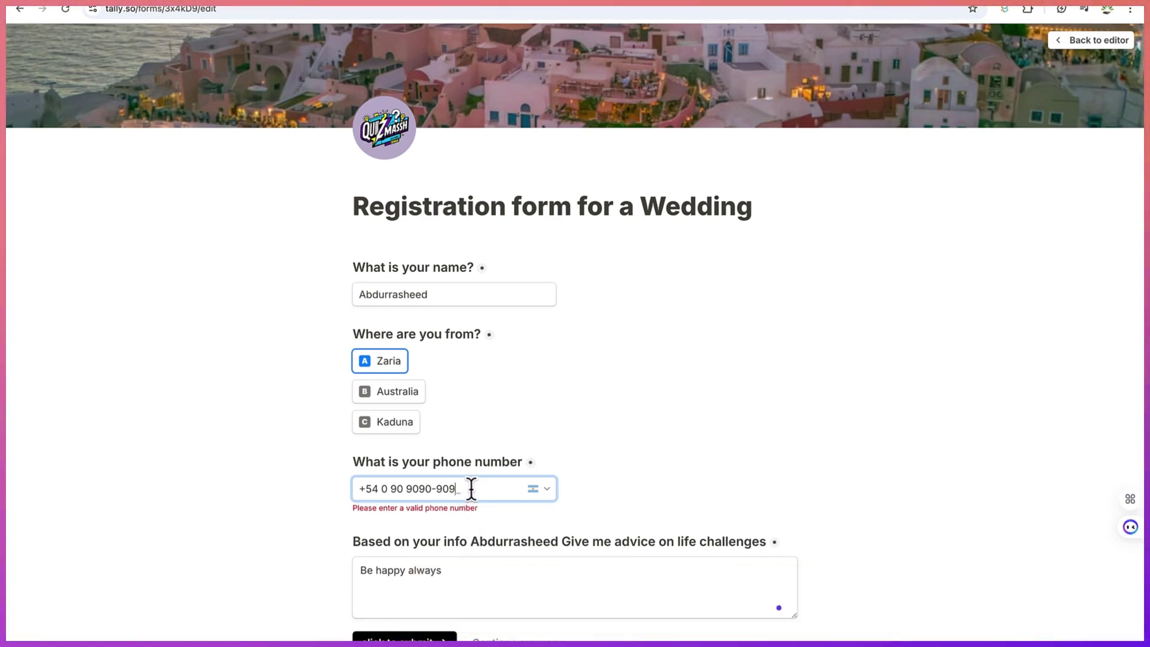
click(543, 491)
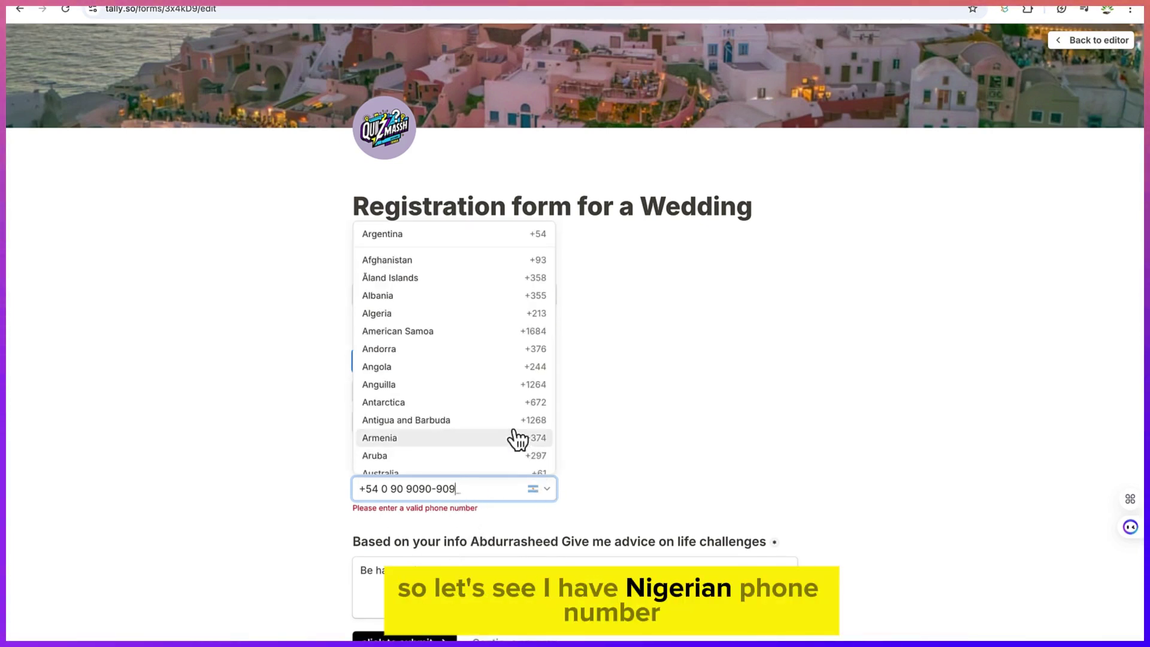
scroll(515, 438, down, 2)
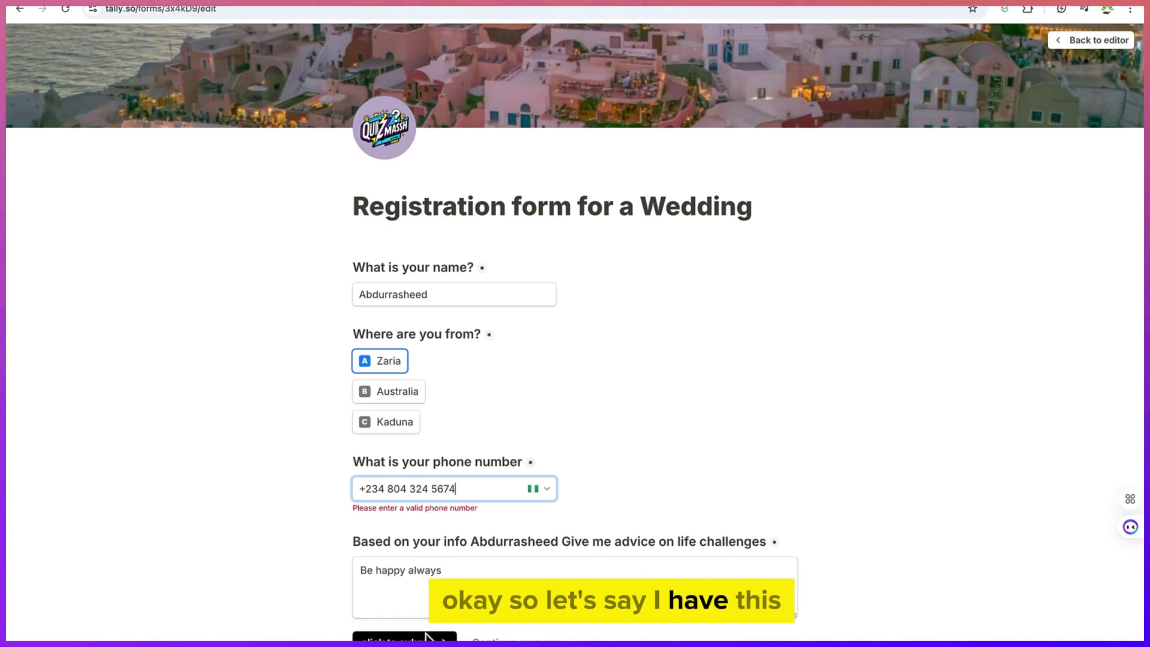
click(426, 636)
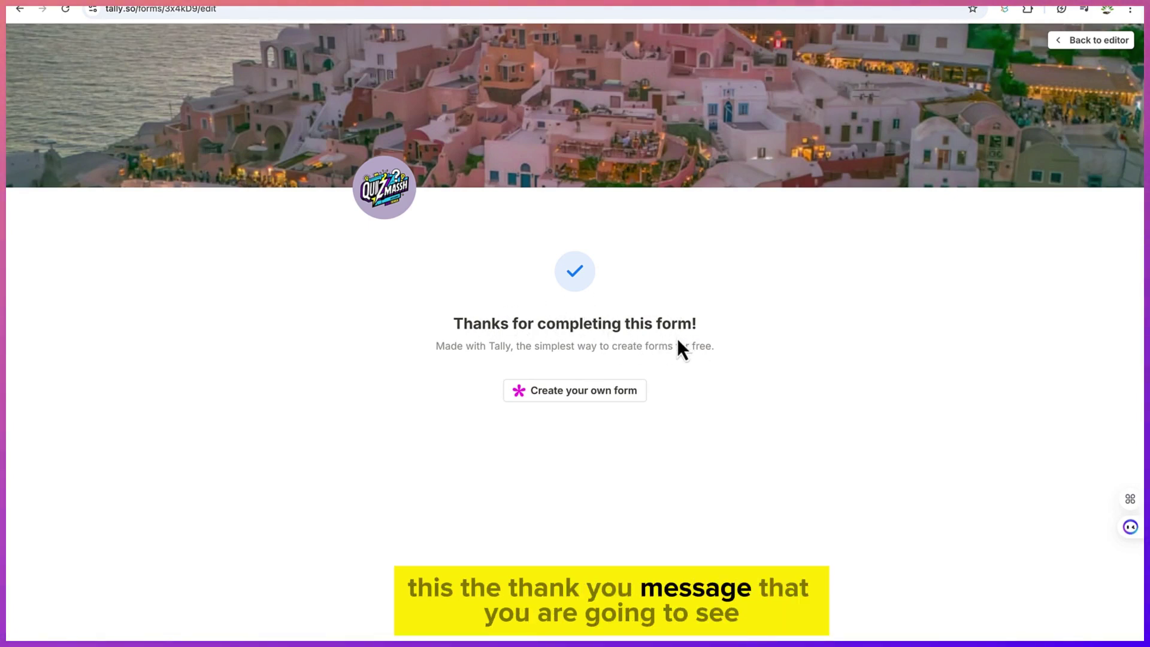
Return via Home to the 'Registration form for a Wedding' editor and publish the form
click(1085, 55)
scroll(685, 267, up, 3)
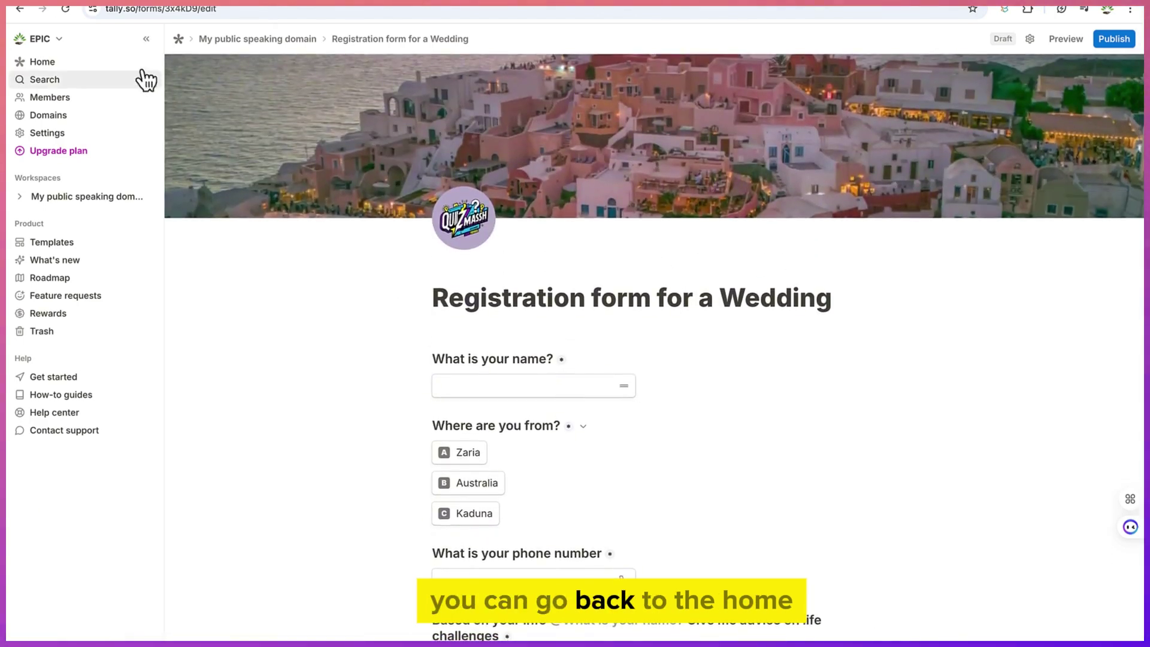
click(82, 70)
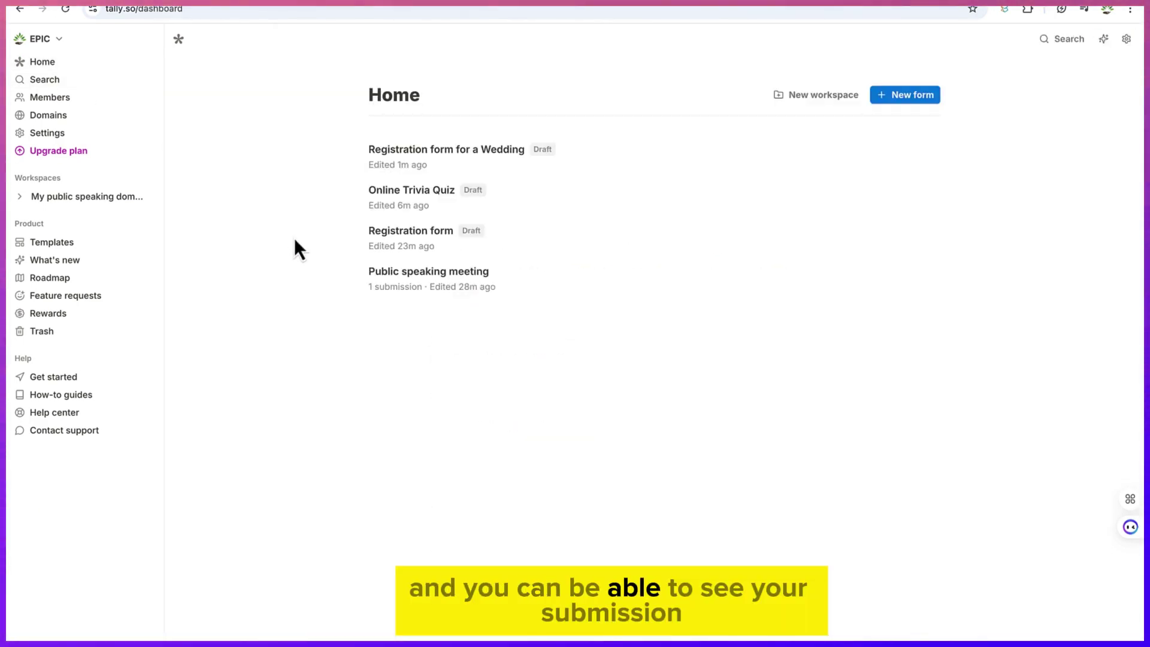
click(419, 151)
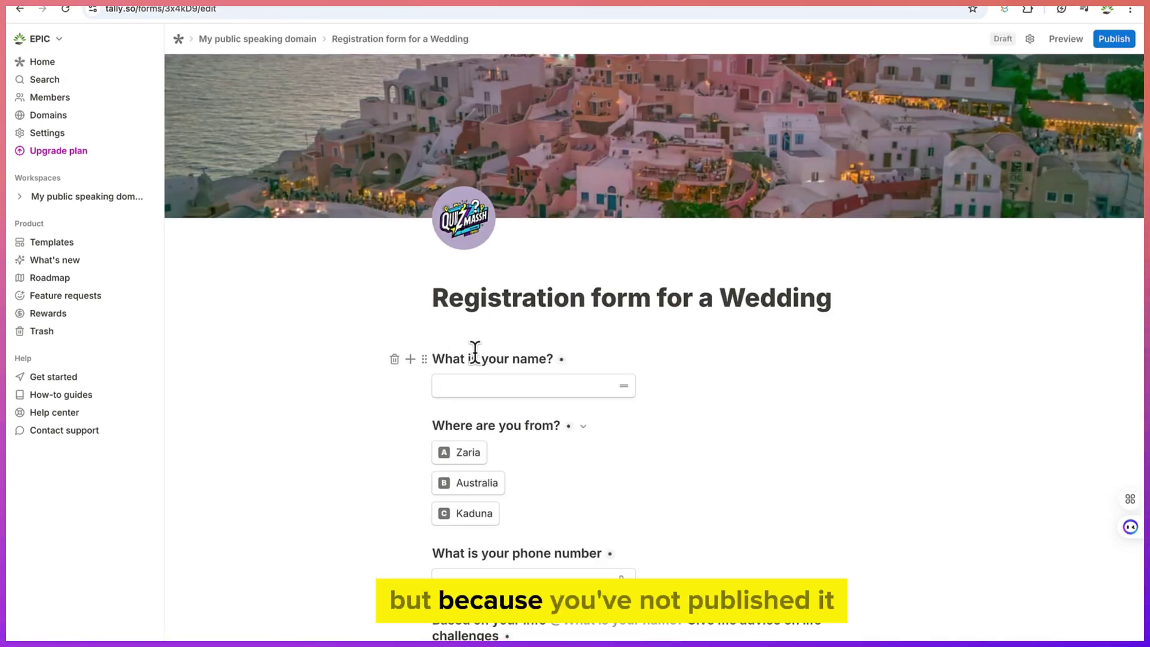
scroll(475, 352, down, 2)
scroll(474, 352, up, 2)
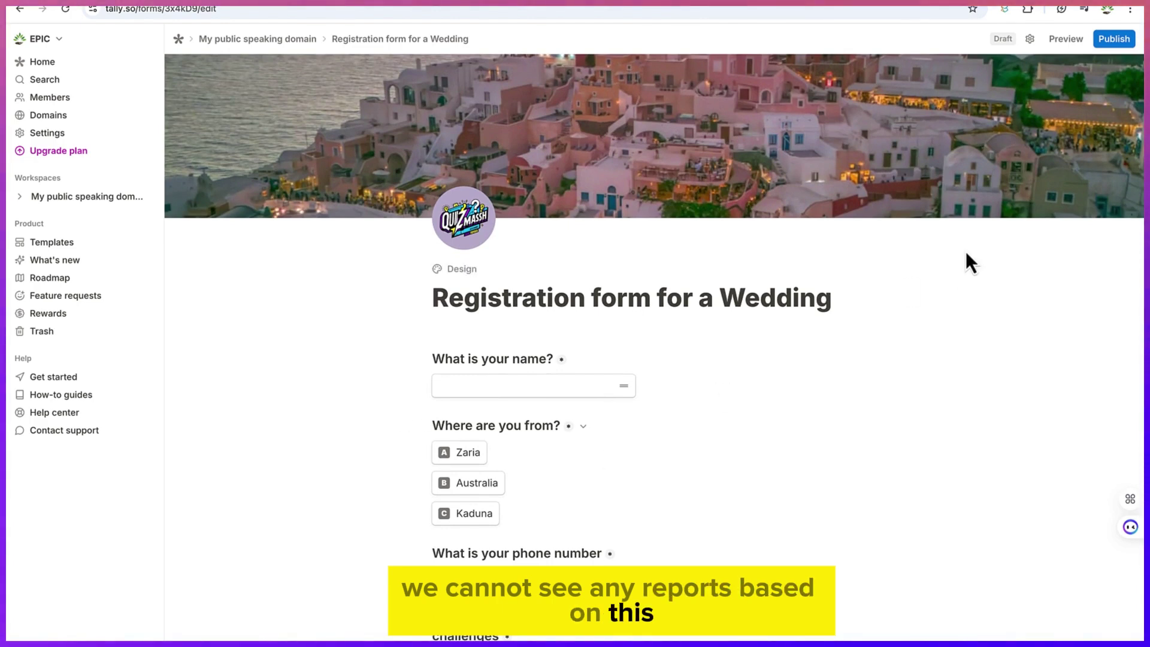
click(1114, 39)
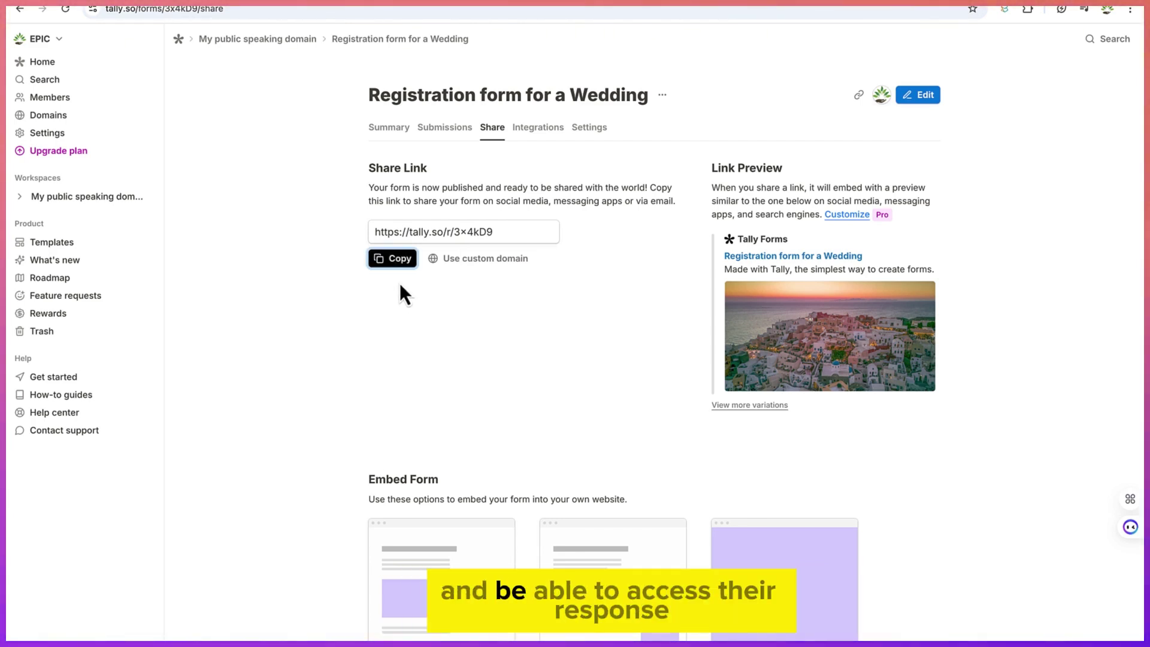
click(433, 128)
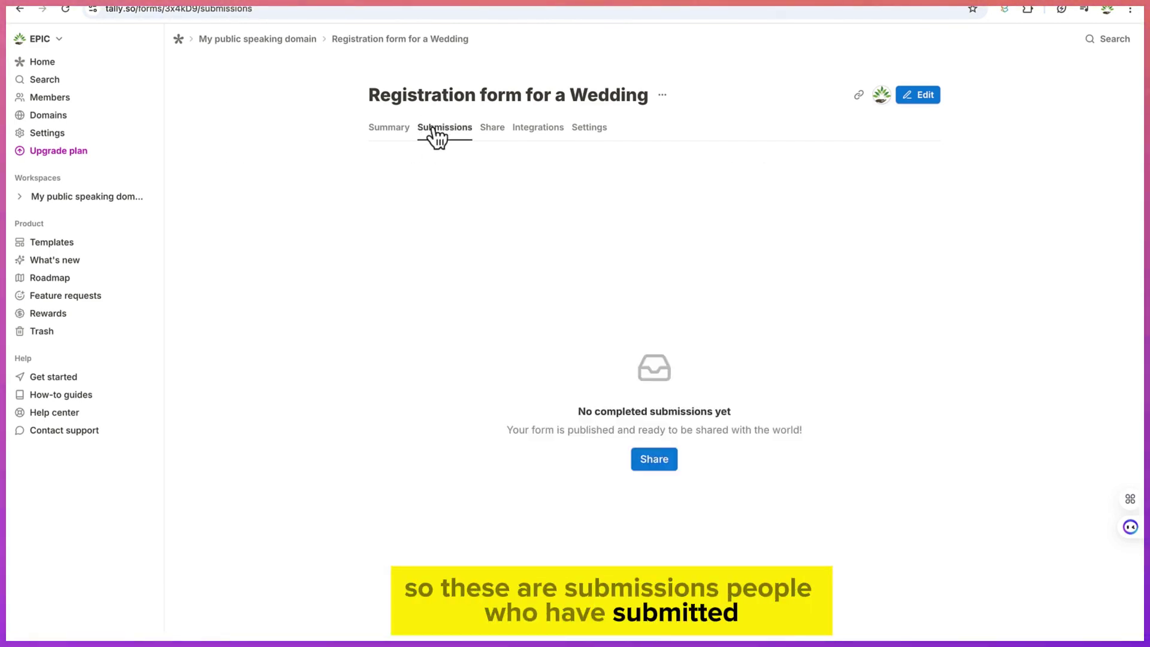
click(394, 134)
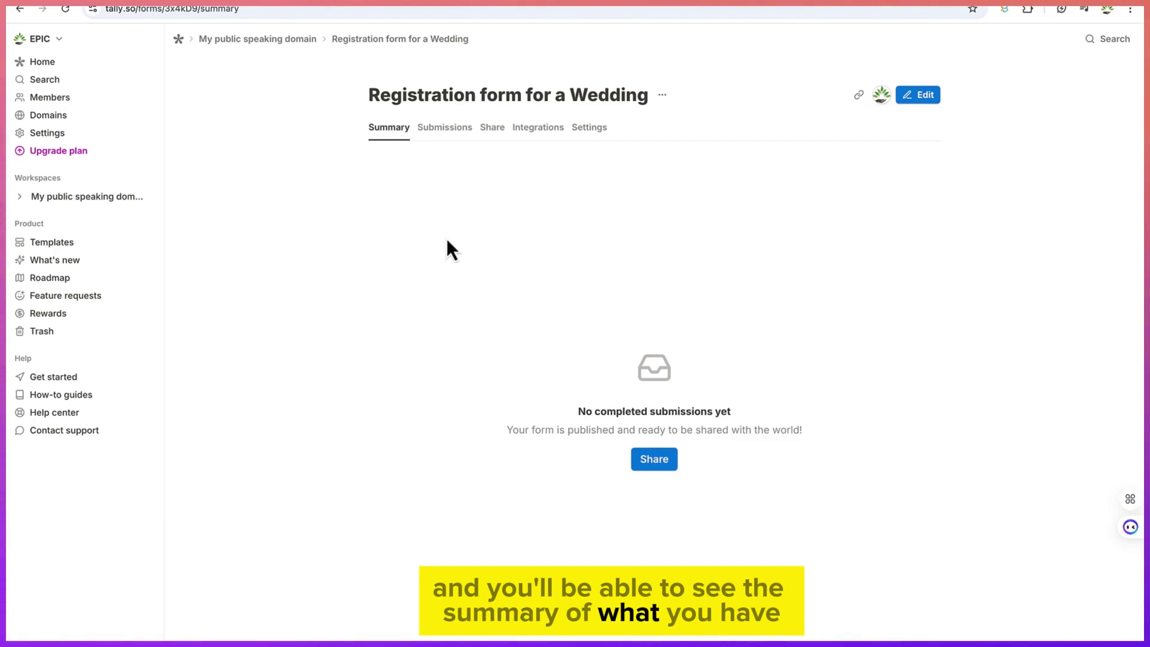
click(536, 138)
scroll(516, 355, down, 8)
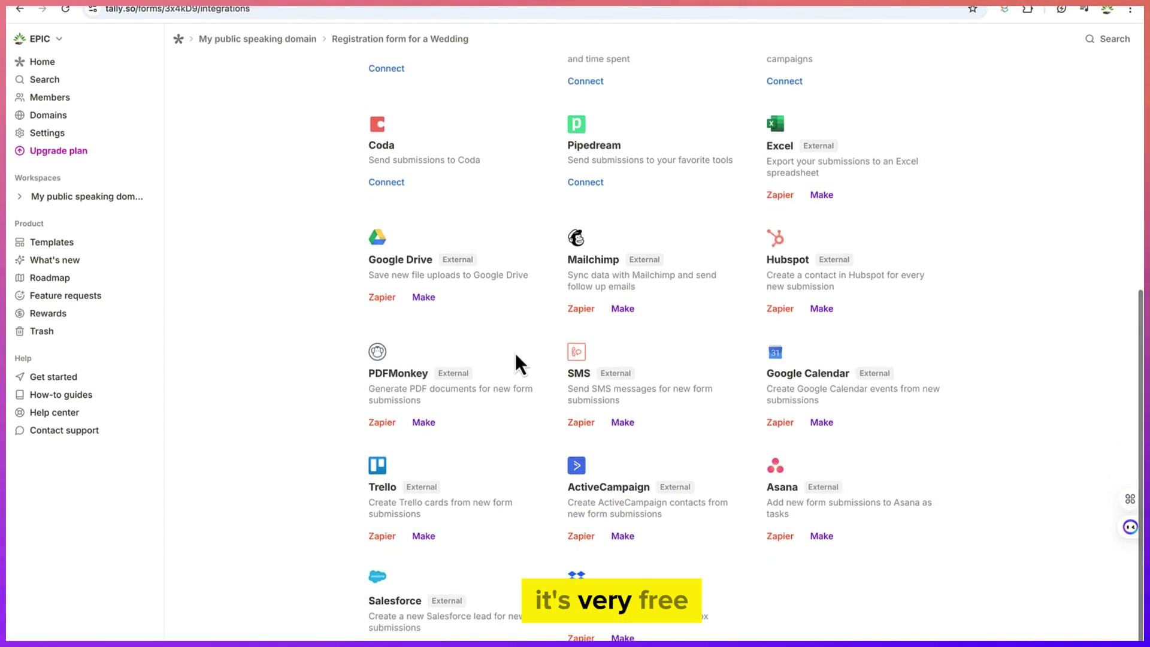
scroll(516, 356, up, 5)
scroll(515, 354, up, 3)
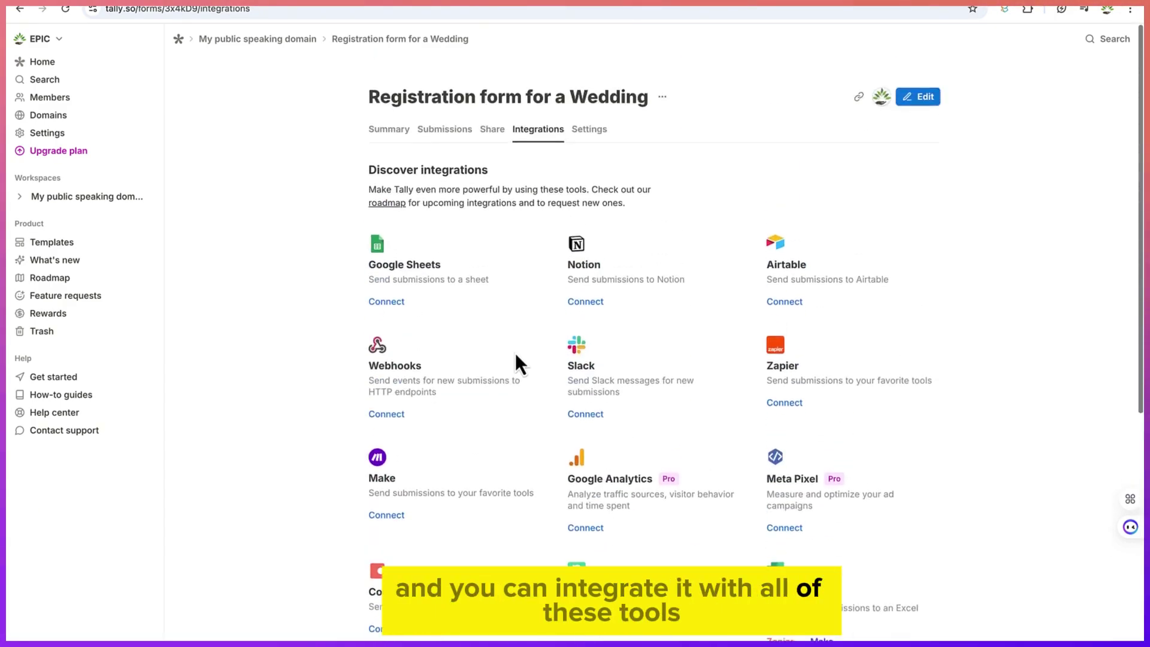
scroll(508, 333, down, 3)
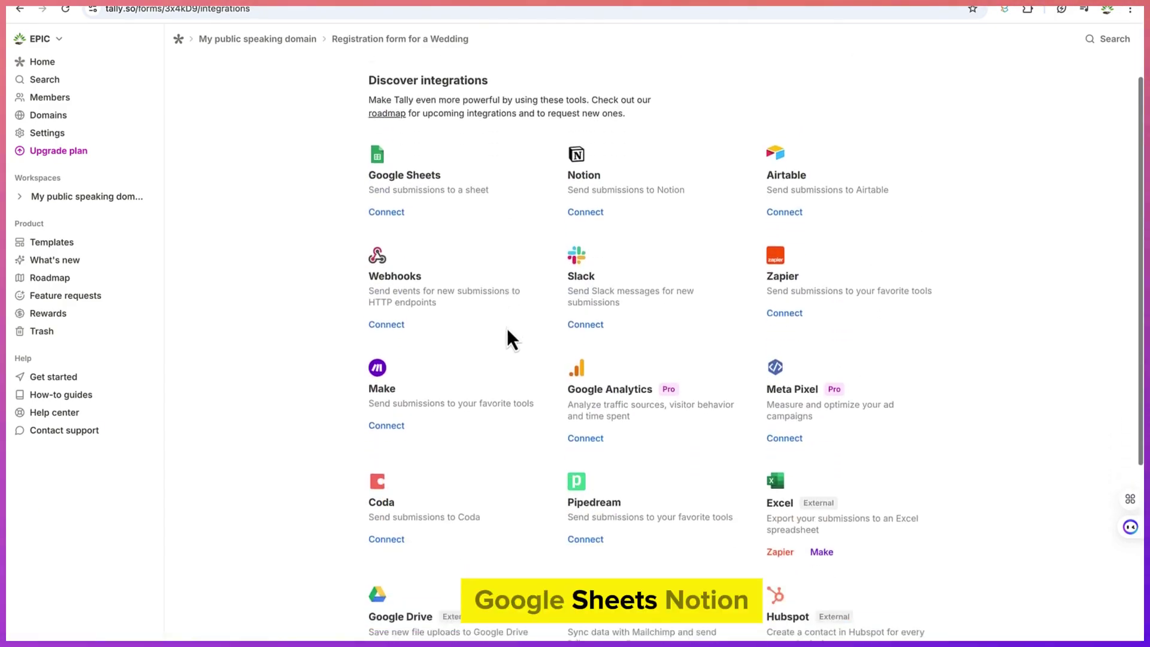
scroll(507, 329, down, 2)
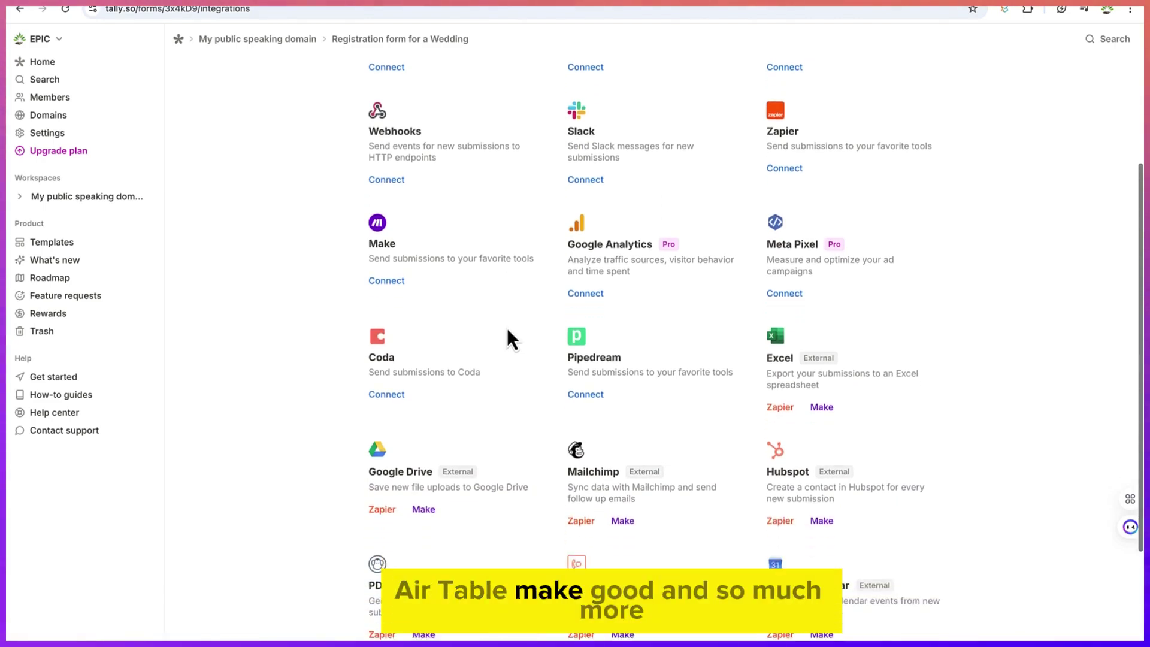
scroll(507, 328, down, 2)
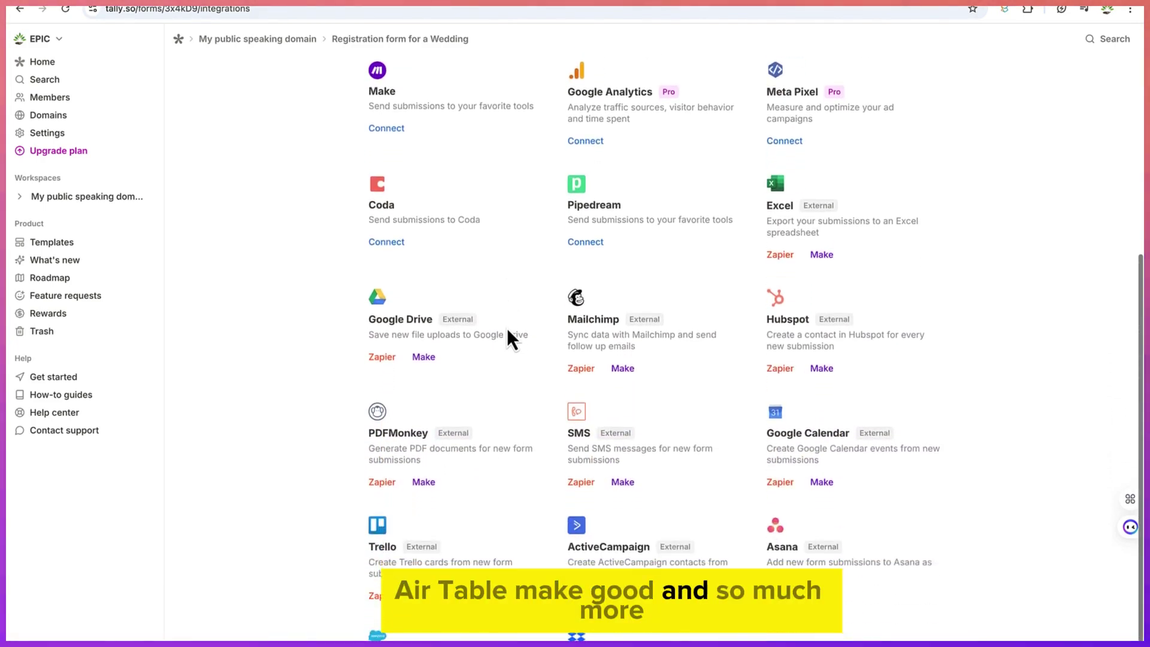
scroll(507, 329, up, 6)
scroll(507, 328, up, 2)
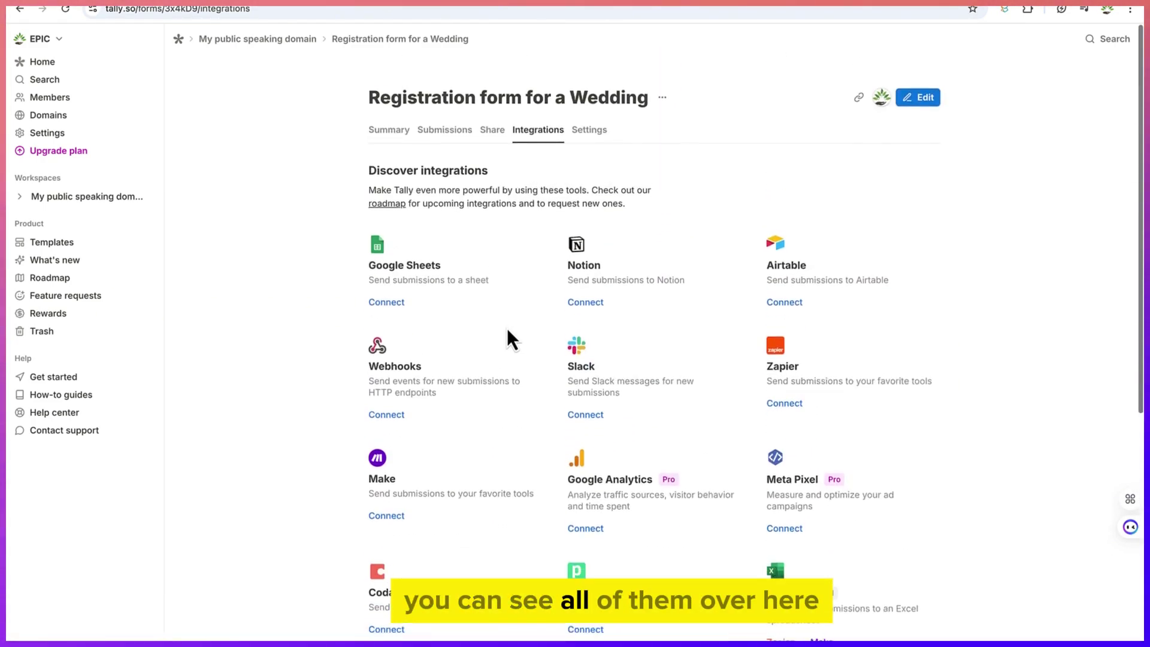
Copy the form's public link and load the live wedding form in a new tab
click(495, 129)
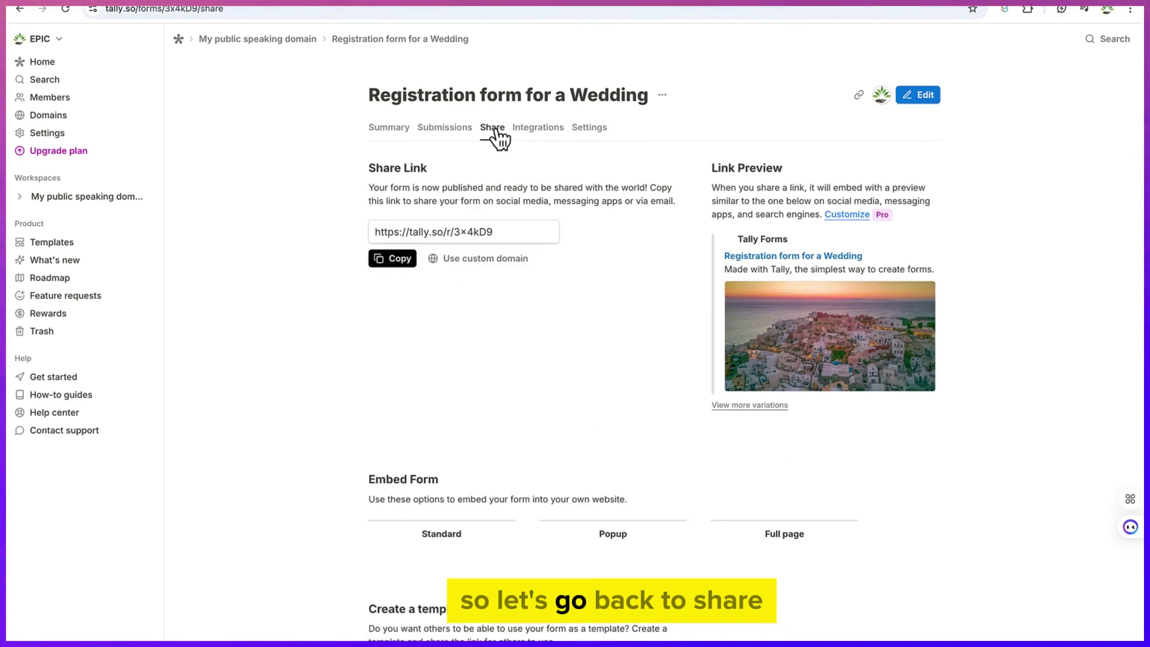
click(407, 264)
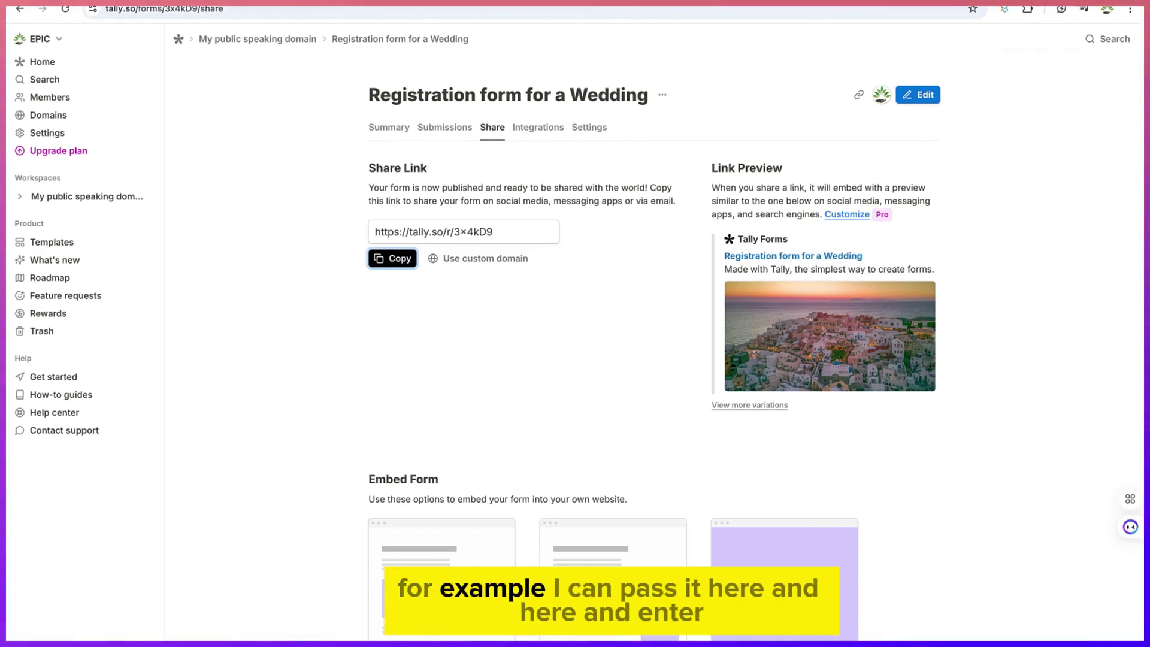
key(ctrl+t)
key(ctrl+v)
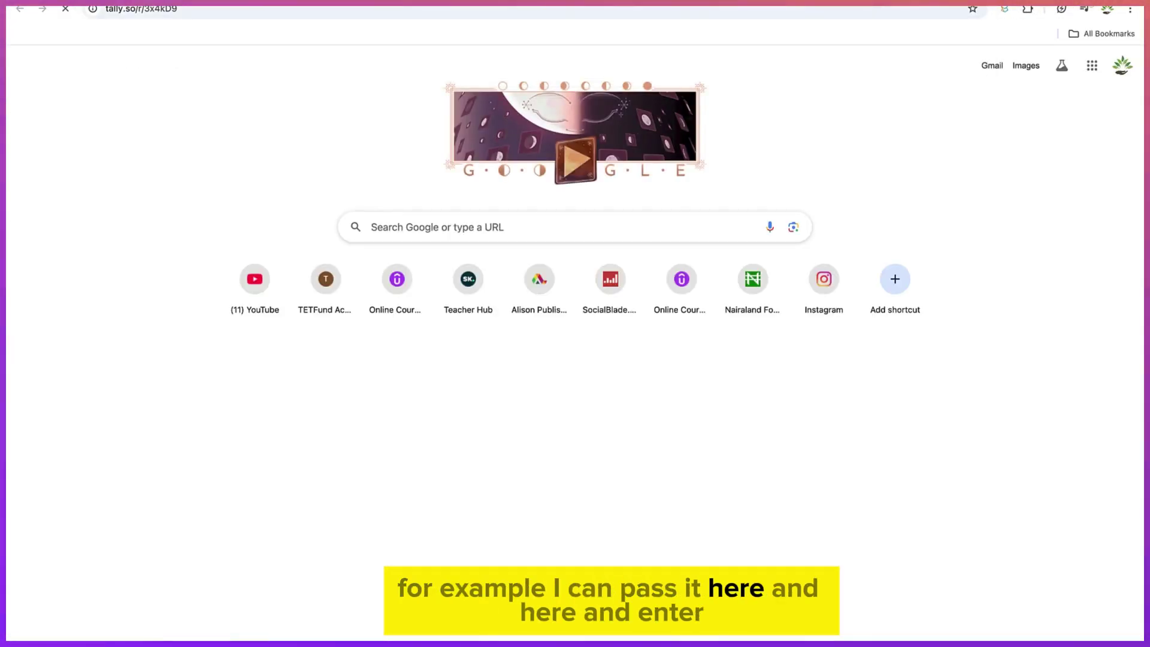
key(Return)
Fill in a name, choose Zaria, add a phone number and advice 'Remember your friends', then submit
click(464, 354)
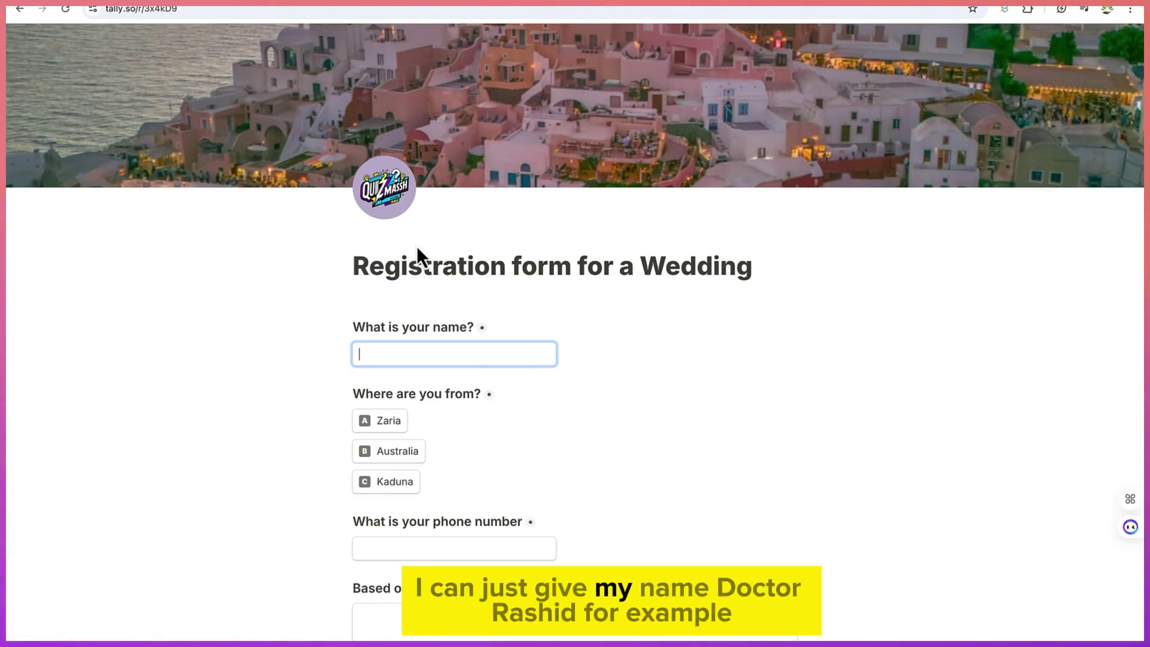
text(Dr. Rasheed)
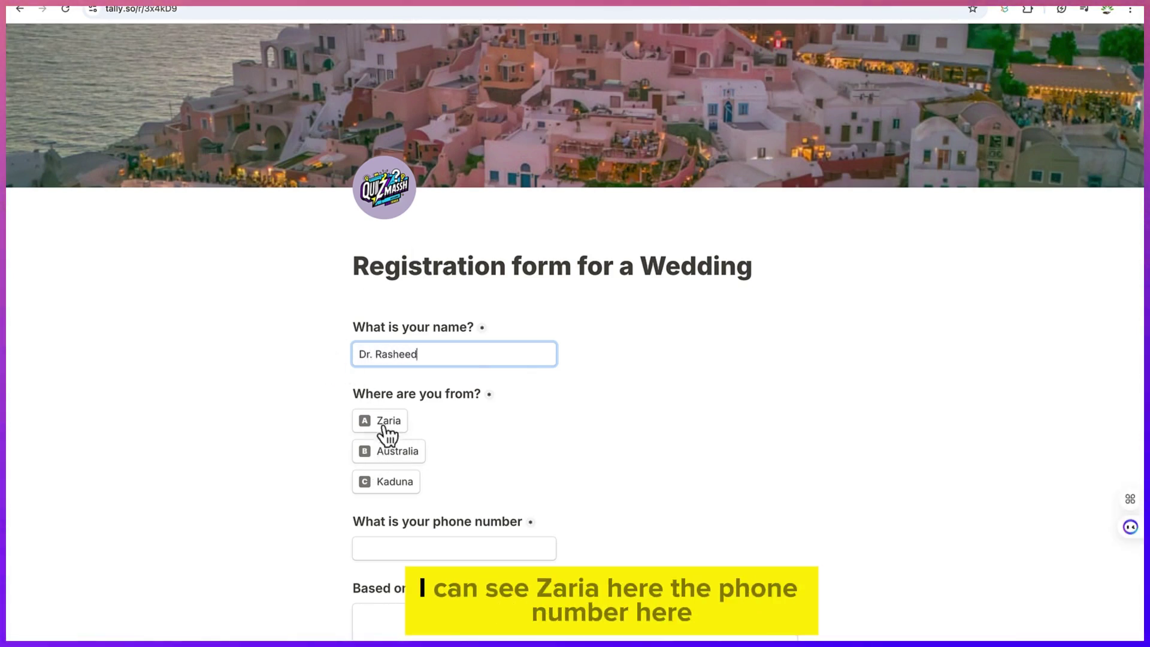
click(388, 422)
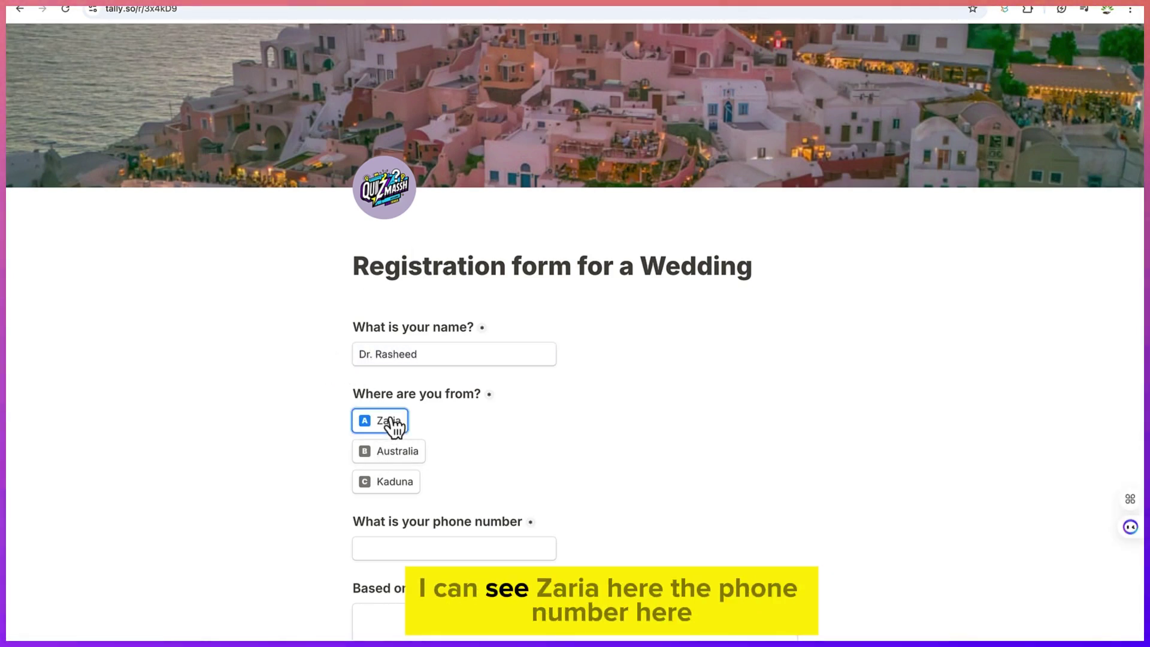
click(434, 543)
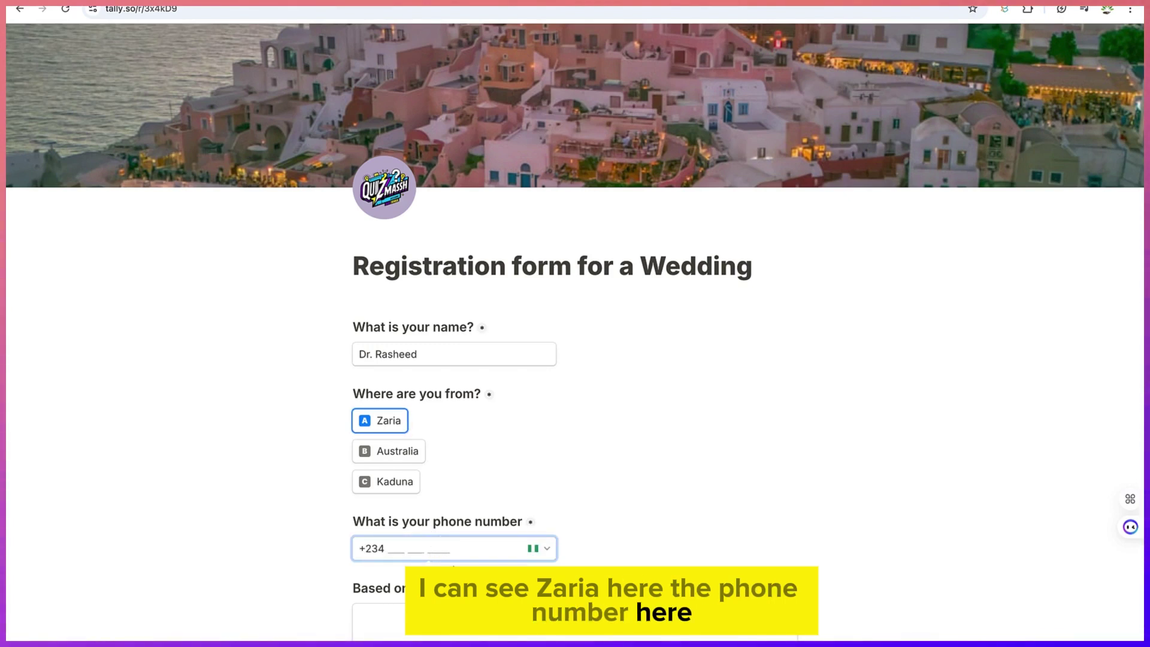
click(458, 575)
scroll(555, 554, down, 1)
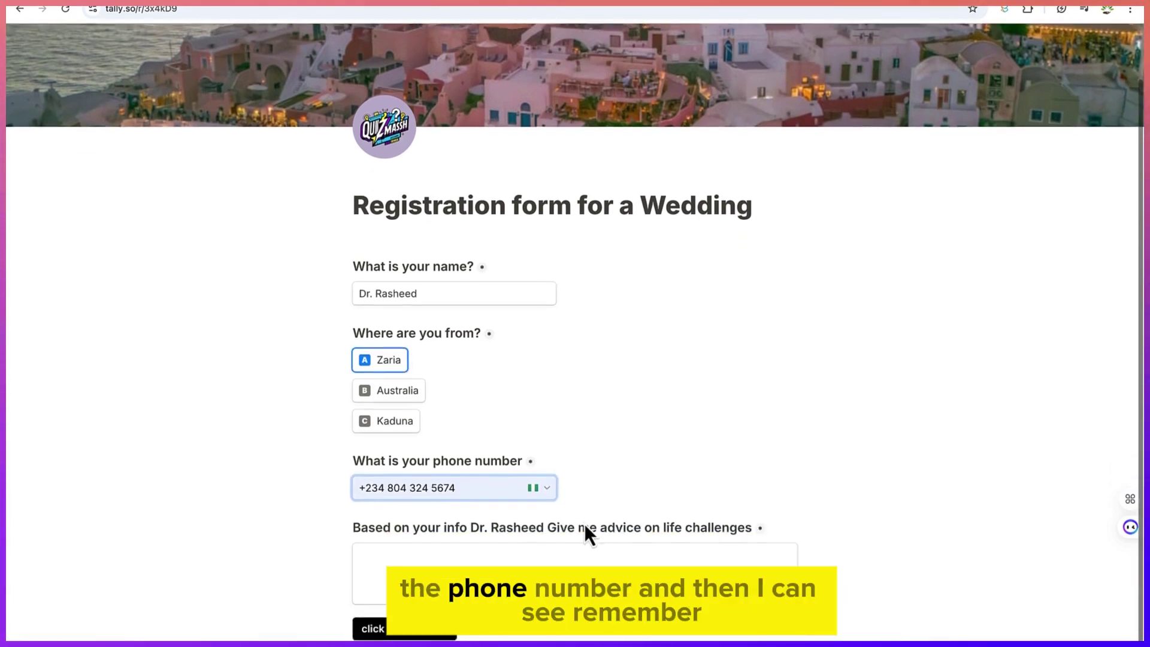
click(529, 551)
text(Remm)
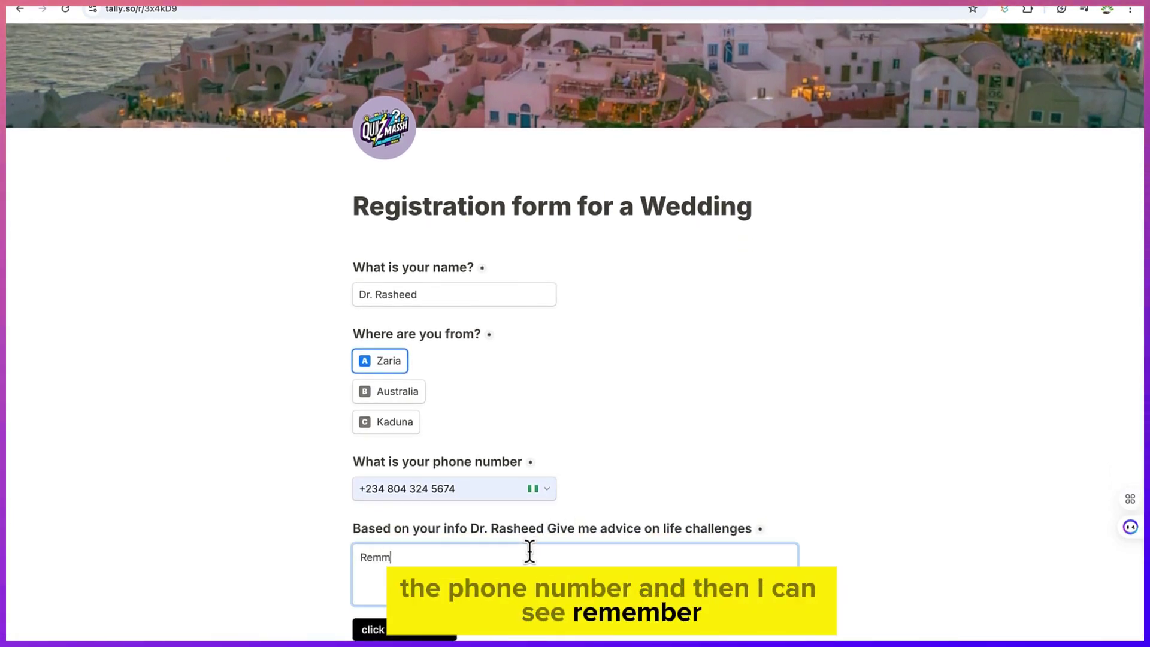
key(BackSpace)
text(ember)
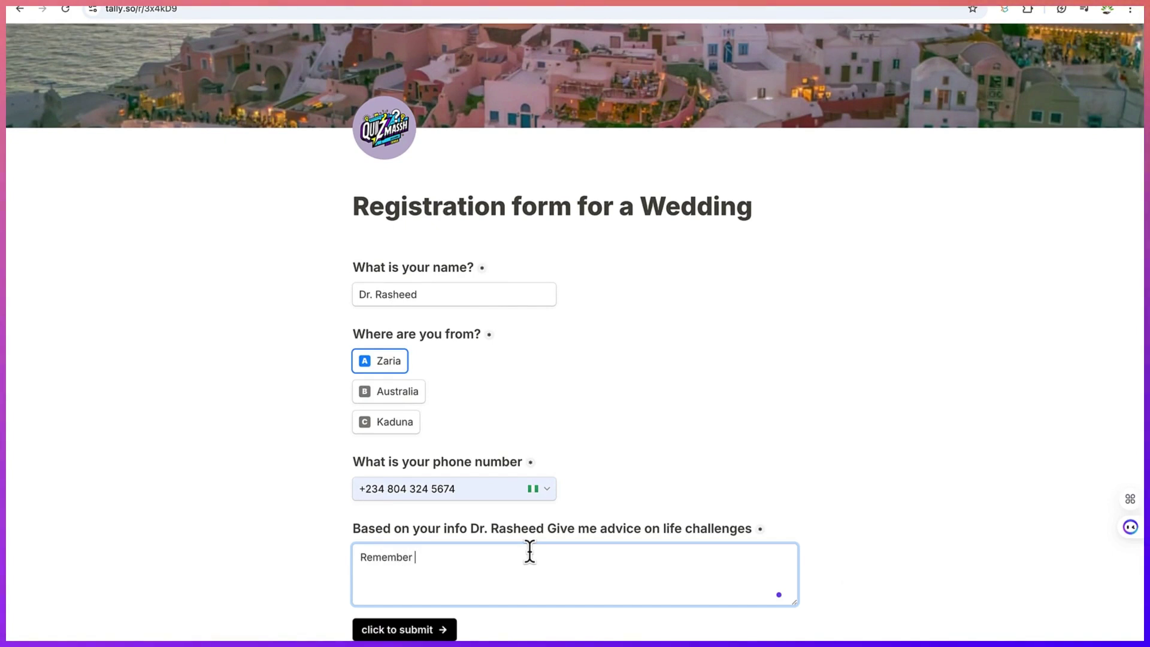
text( your friends)
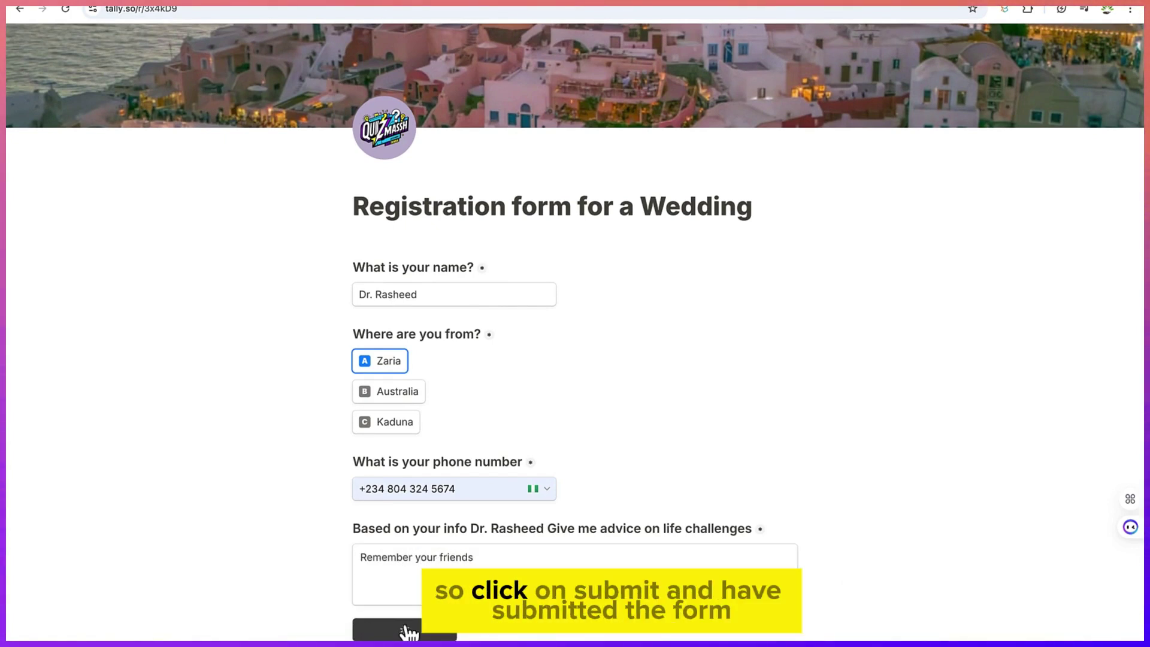
click(405, 630)
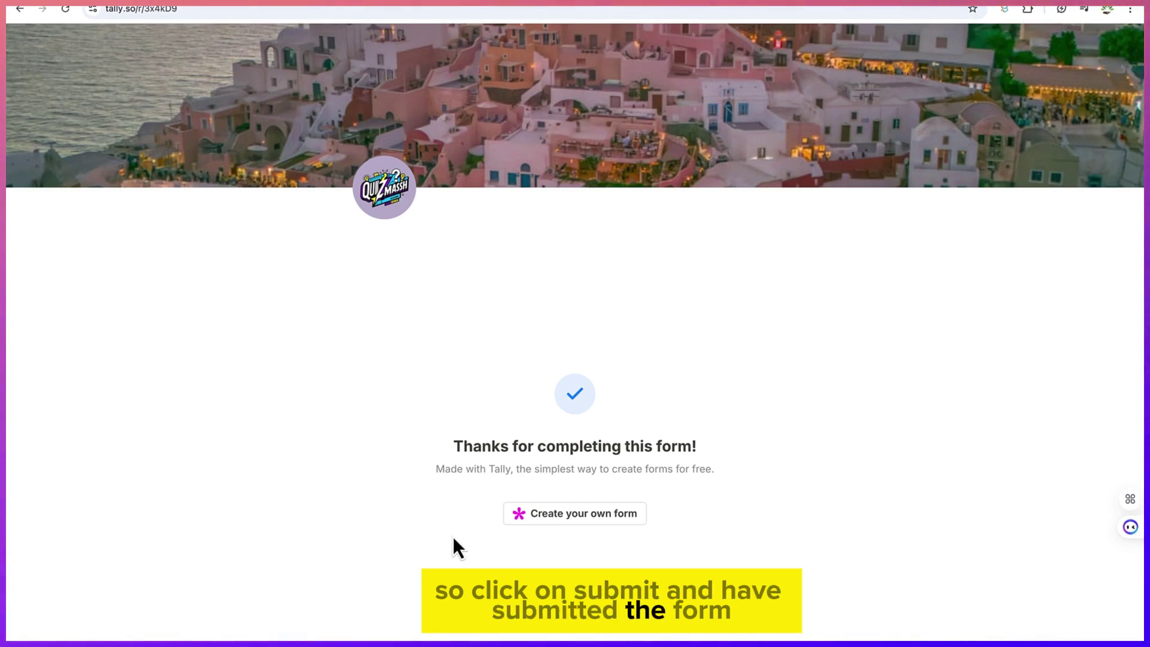
Review the new wedding response under Submissions and Summary, then return to the Home dashboard
key(ctrl+w)
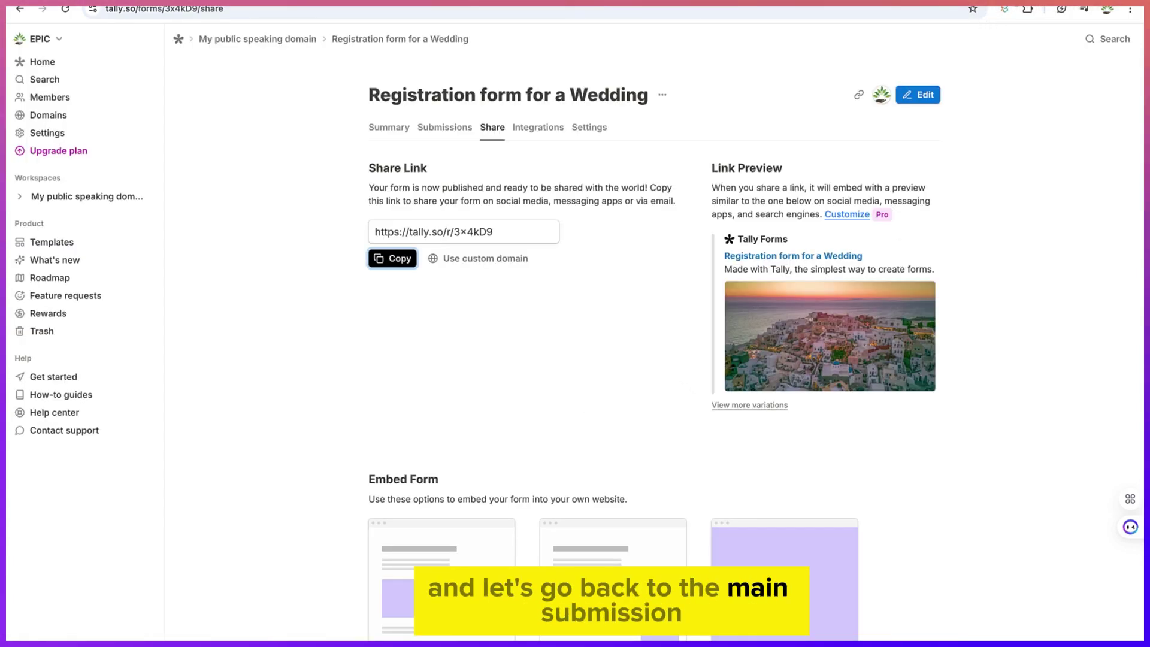
click(446, 129)
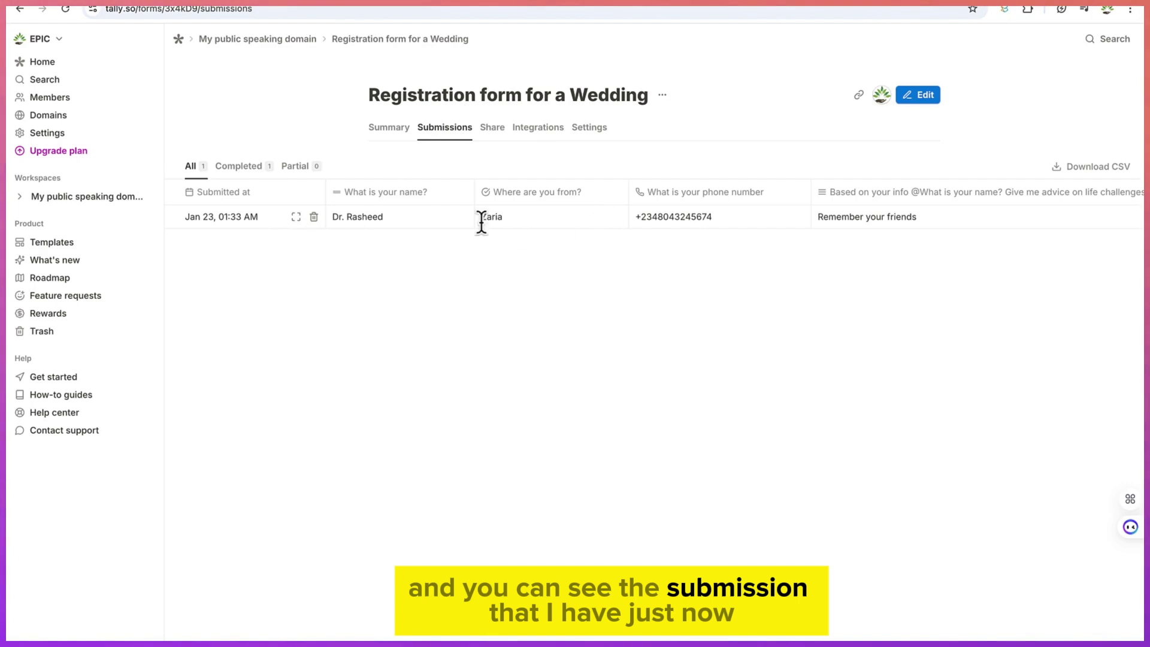
click(396, 133)
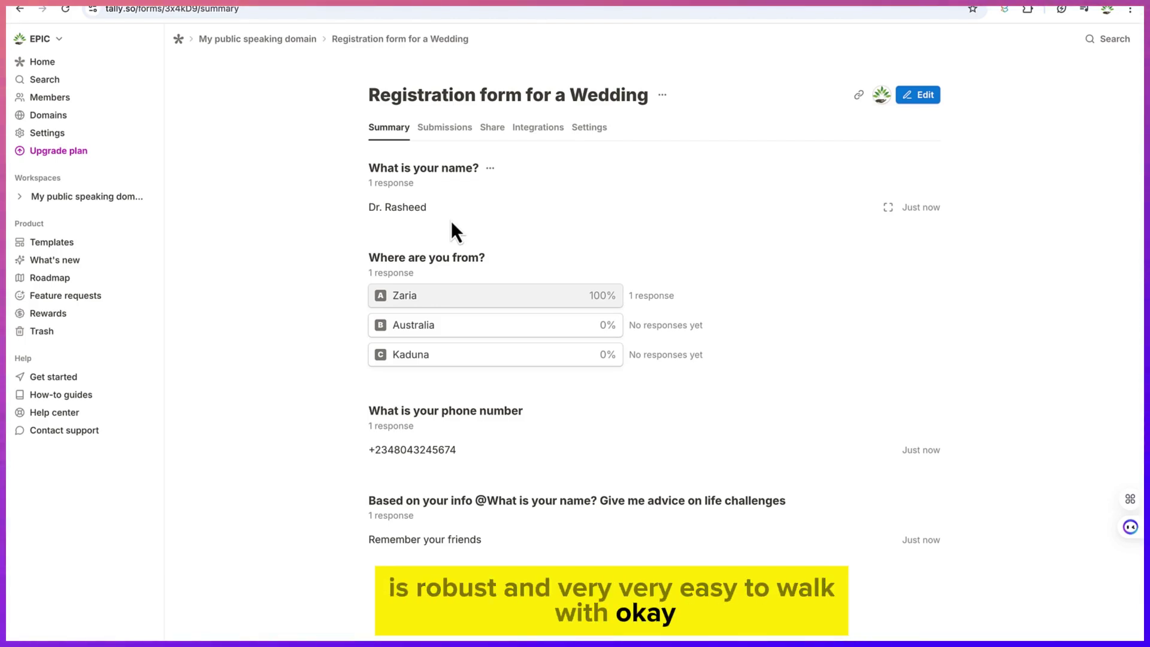
click(60, 63)
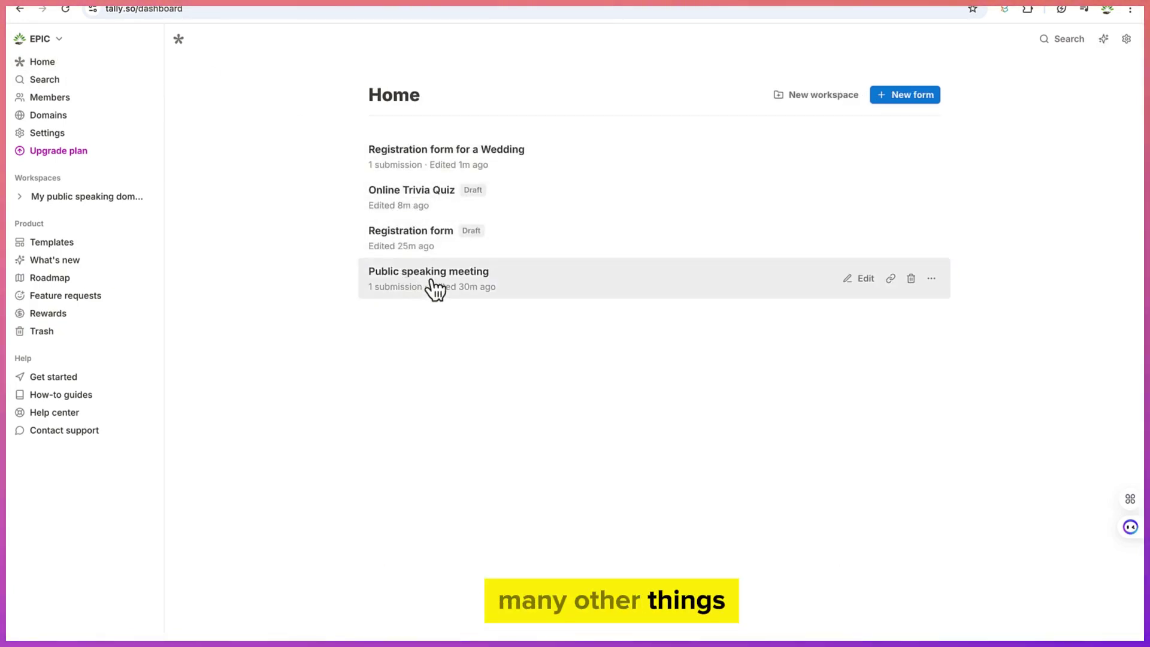
Open the Public speaking meeting form's submissions table with its one response
click(432, 286)
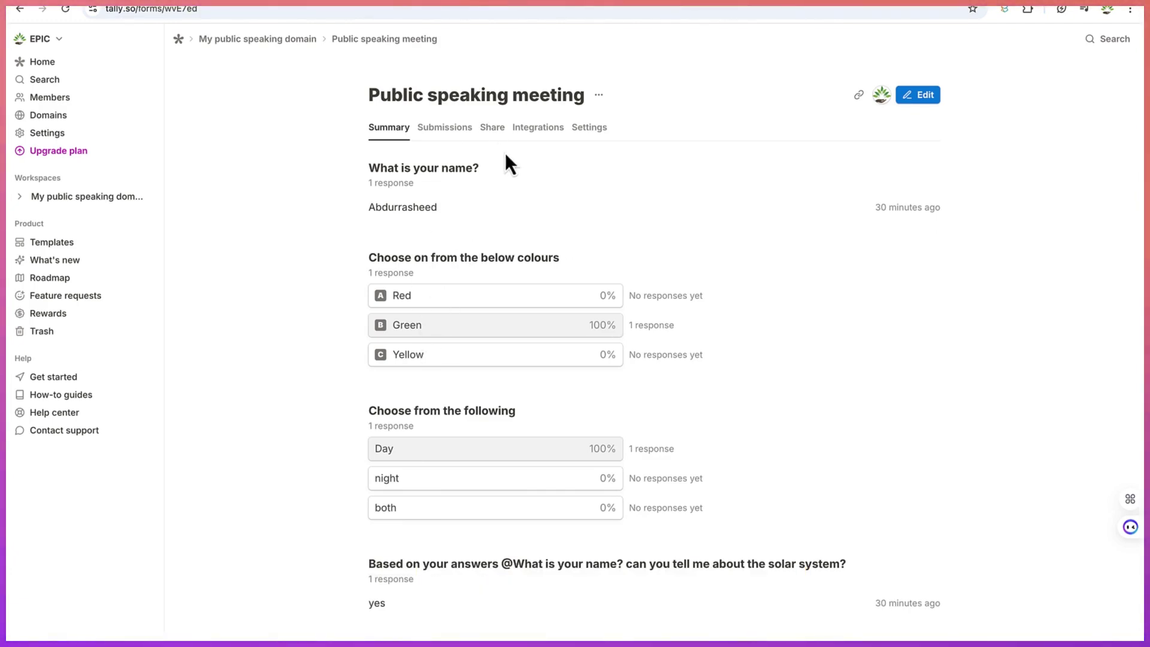
click(439, 148)
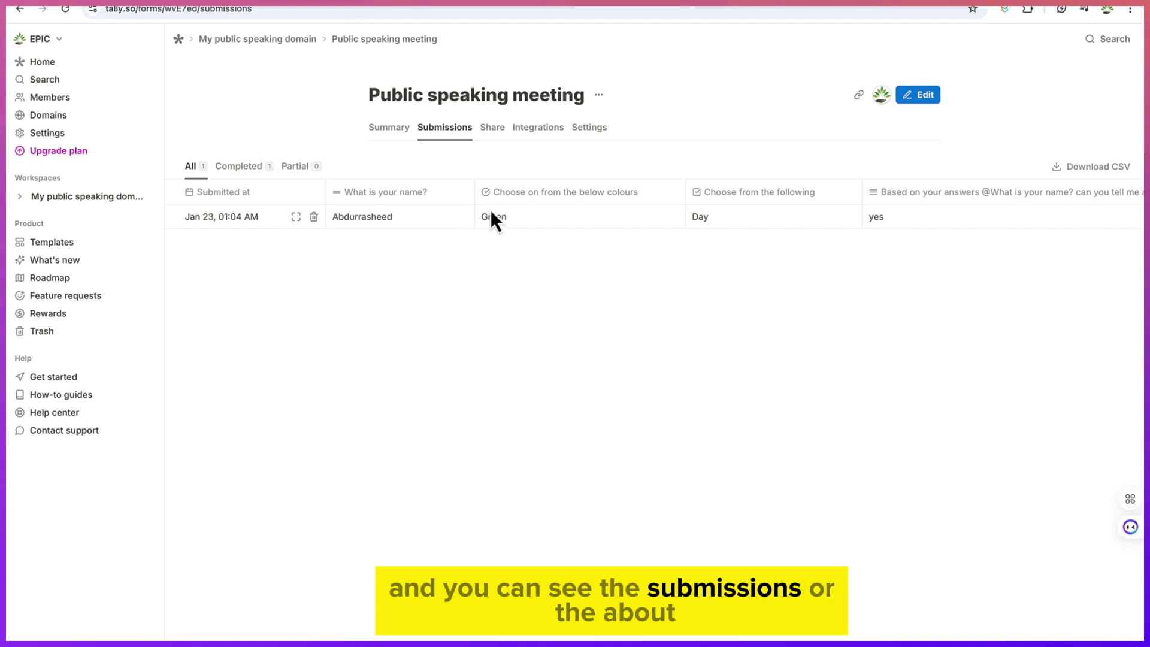